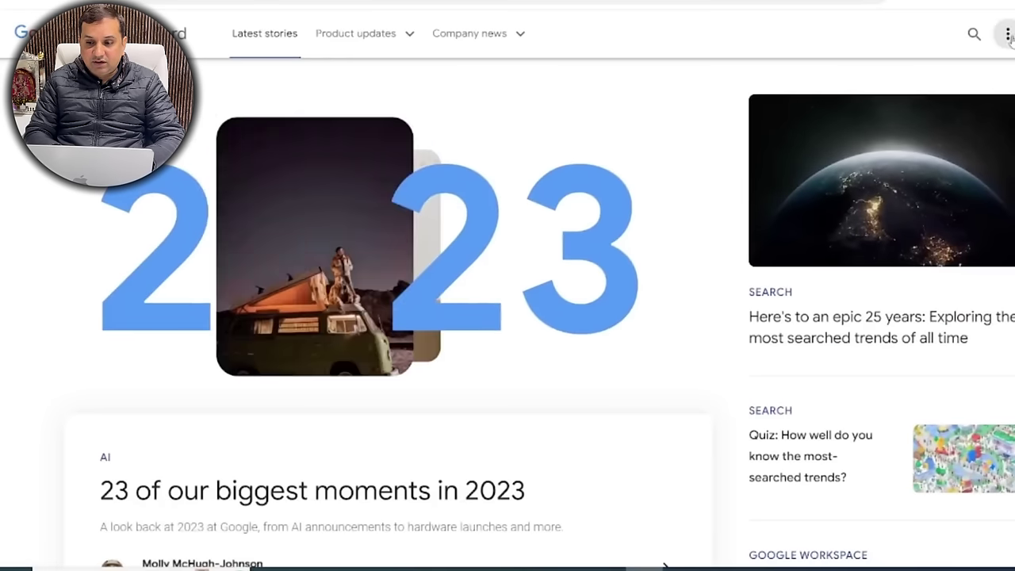
Search The Keyword blog for "pixel 8 pro" and open the article "8 things I loved in my first 8 days with Pixel 8 Pro".
{"action": "left_click", "coordinate": [973, 33]}
{"action": "type", "text": "pixel"}
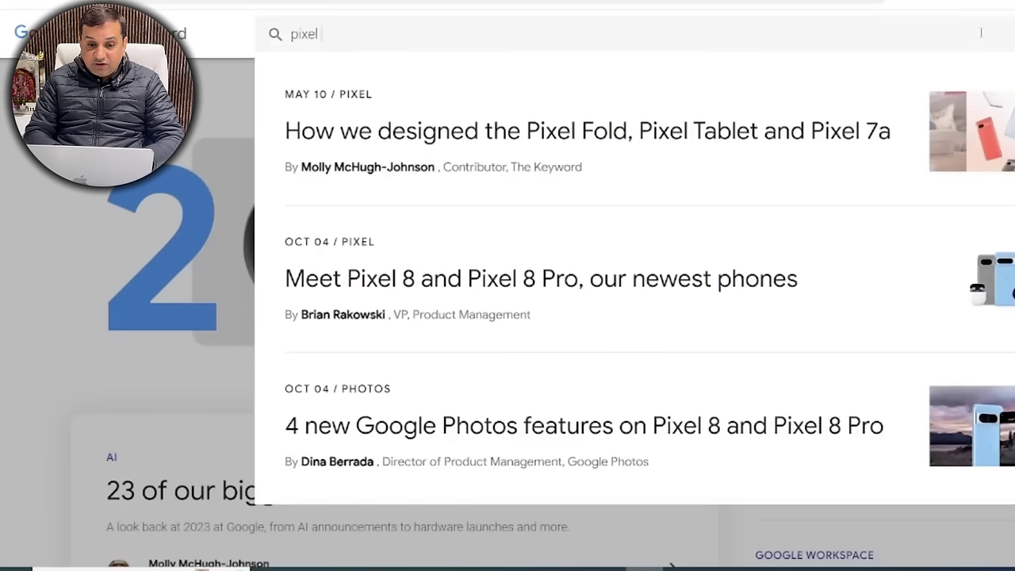
{"action": "type", "text": " 8 pro"}
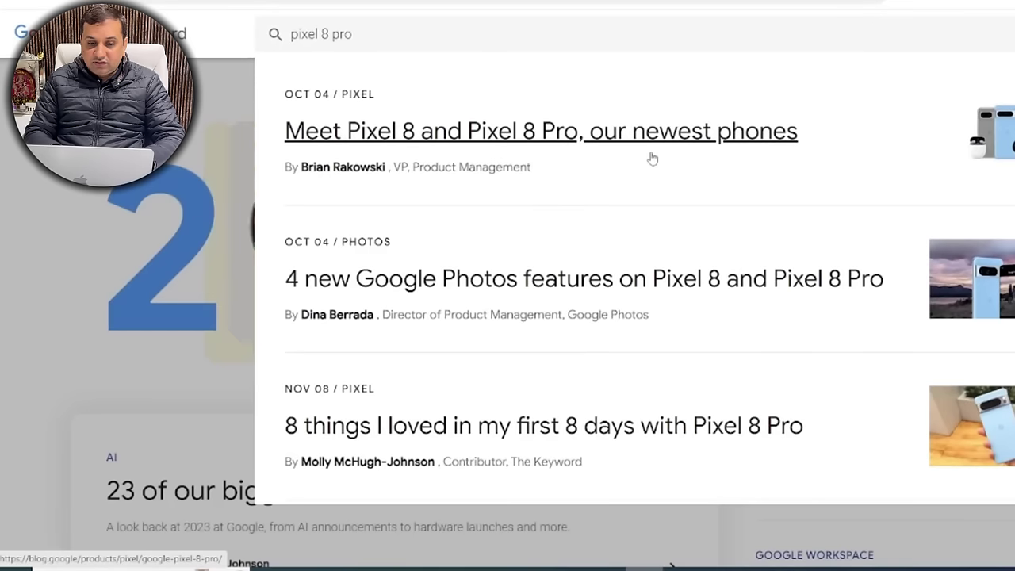
{"action": "left_click", "coordinate": [582, 429]}
Save the article's main photo of the blue Pixel 8 Pro under its suggested file name as a WEBP file.
{"action": "scroll", "coordinate": [607, 308], "scroll_direction": "down", "scroll_amount": 3}
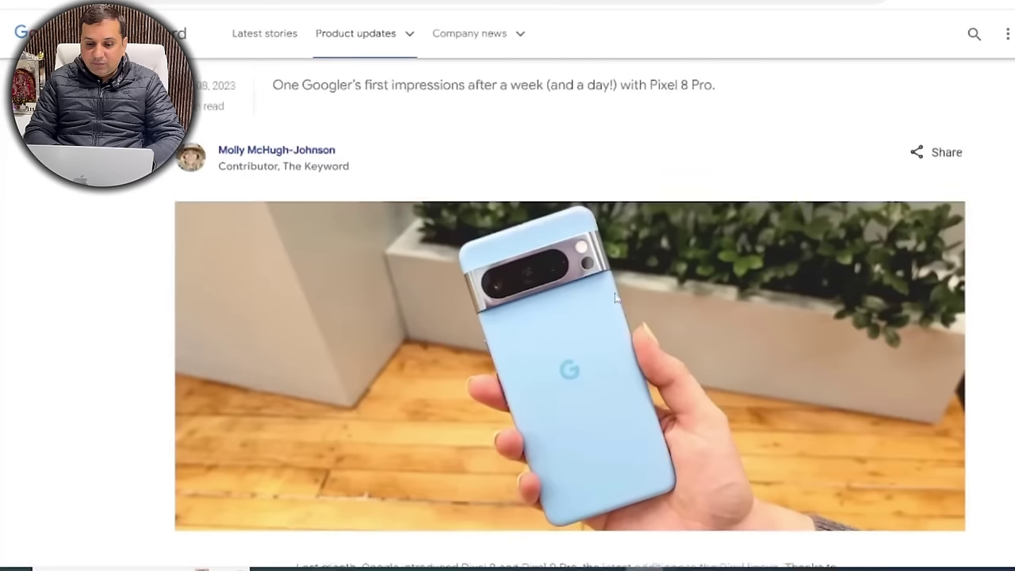
{"action": "scroll", "coordinate": [616, 298], "scroll_direction": "down", "scroll_amount": 1}
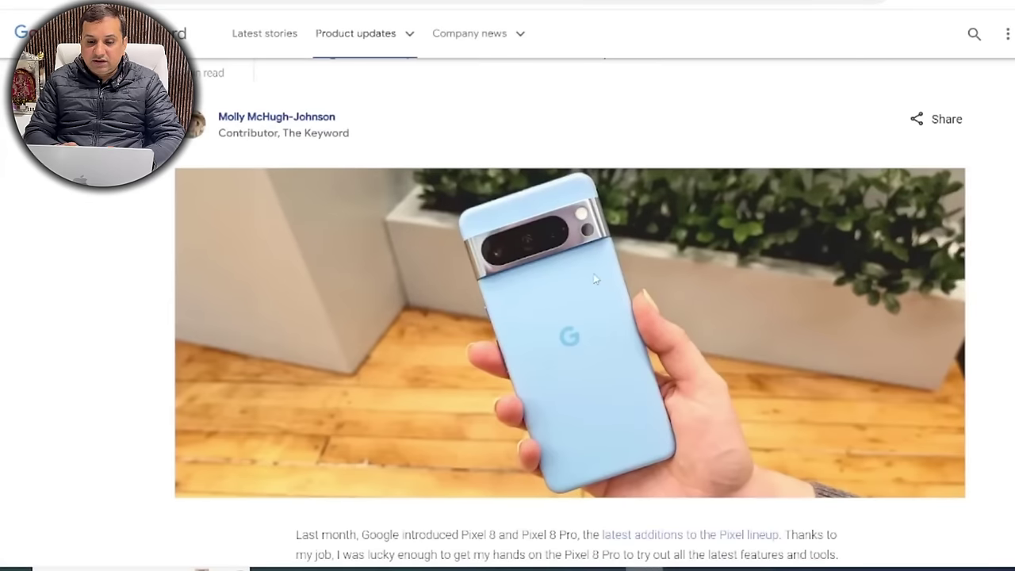
{"action": "right_click", "coordinate": [595, 277]}
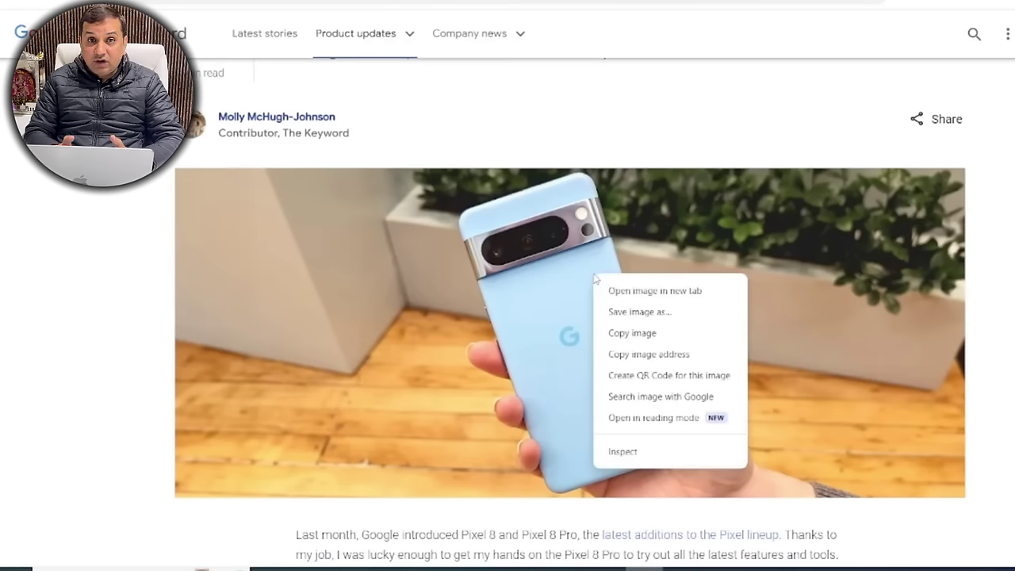
{"action": "left_click", "coordinate": [628, 312]}
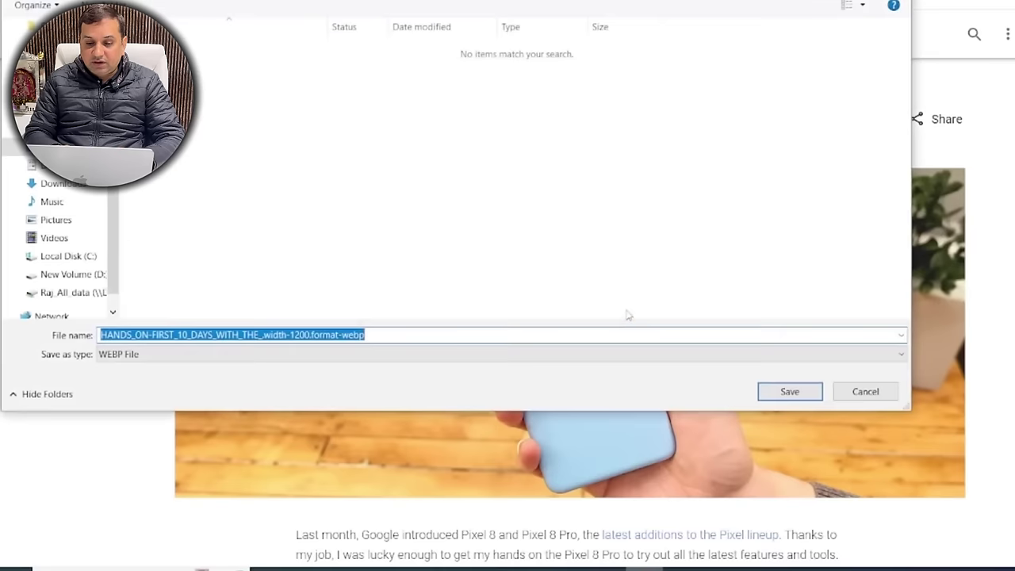
{"action": "left_click", "coordinate": [789, 391]}
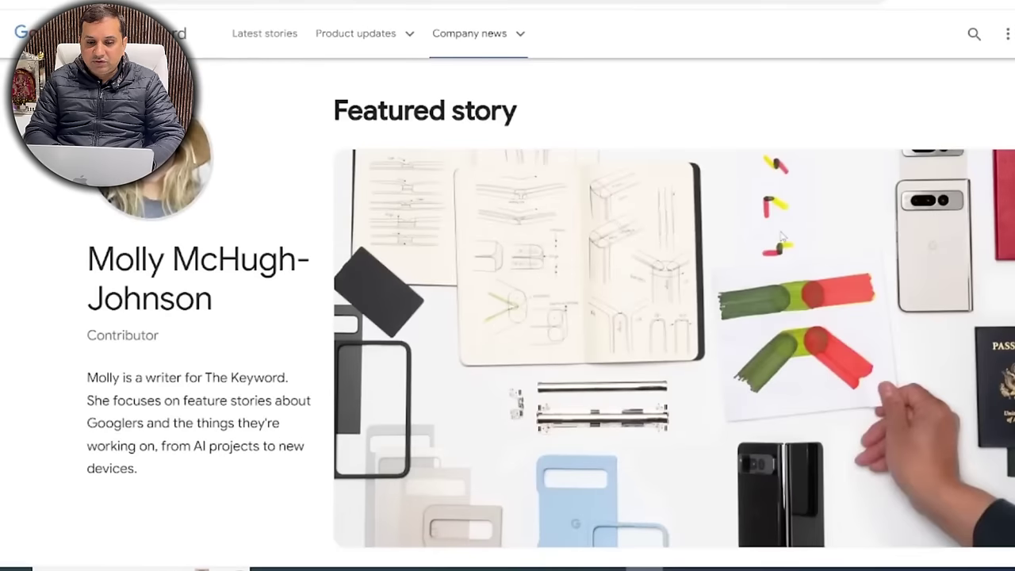
{"action": "scroll", "coordinate": [781, 238], "scroll_direction": "down", "scroll_amount": 3}
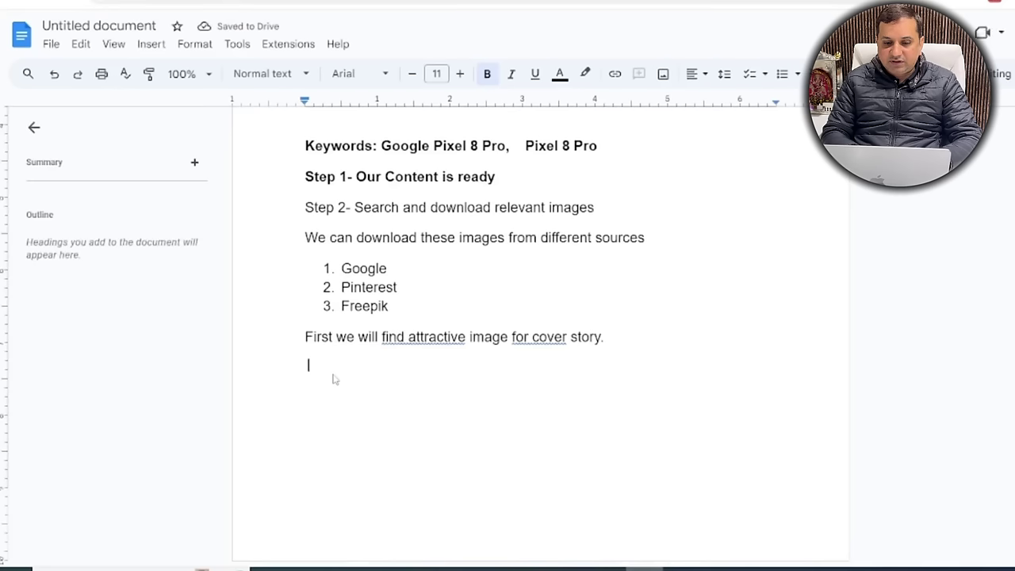
In the Google Docs notes, add "Now we have downloaded the cover image. Similarly we require images for other slides." with only "Now" in bold.
{"action": "type", "text": "Now"}
{"action": "key", "text": "ctrl+b"}
{"action": "type", "text": "we have downloaded the cover image. Similarly we re"}
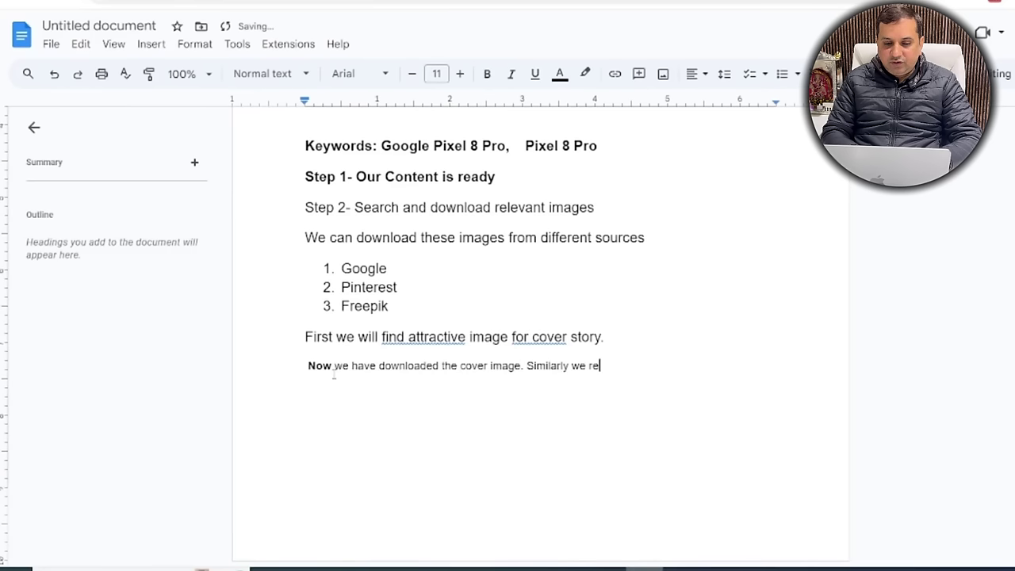
{"action": "type", "text": "quire images for"}
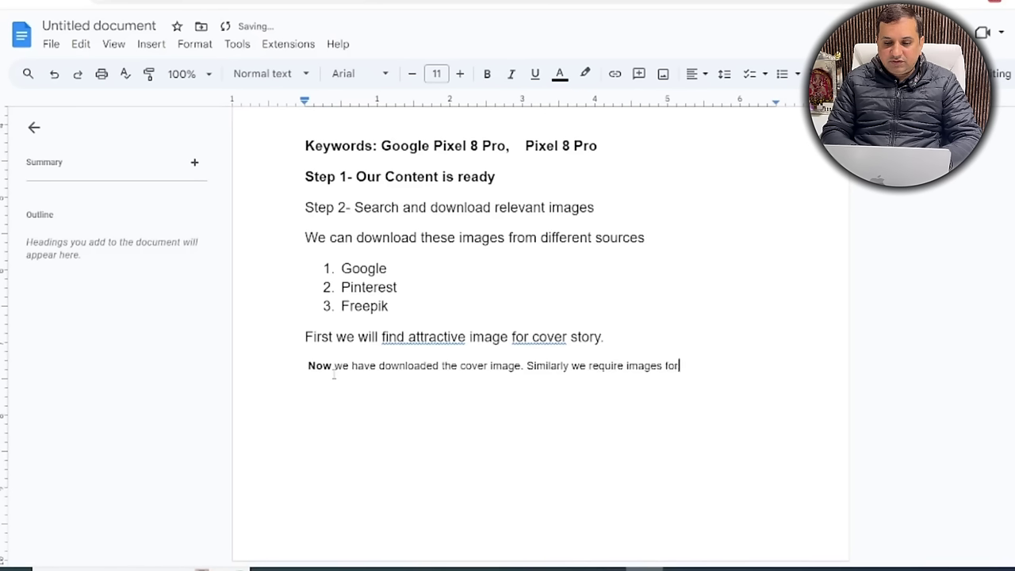
{"action": "type", "text": " other slides."}
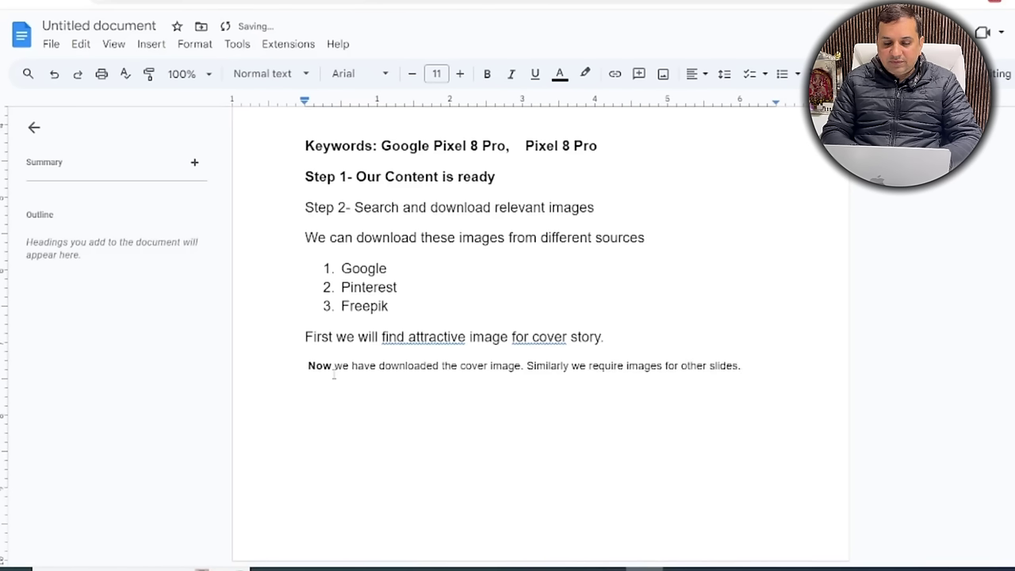
Continue the paragraph with the sentence "All the images should be relevant to your slide content.".
{"action": "type", "text": " All the images should b"}
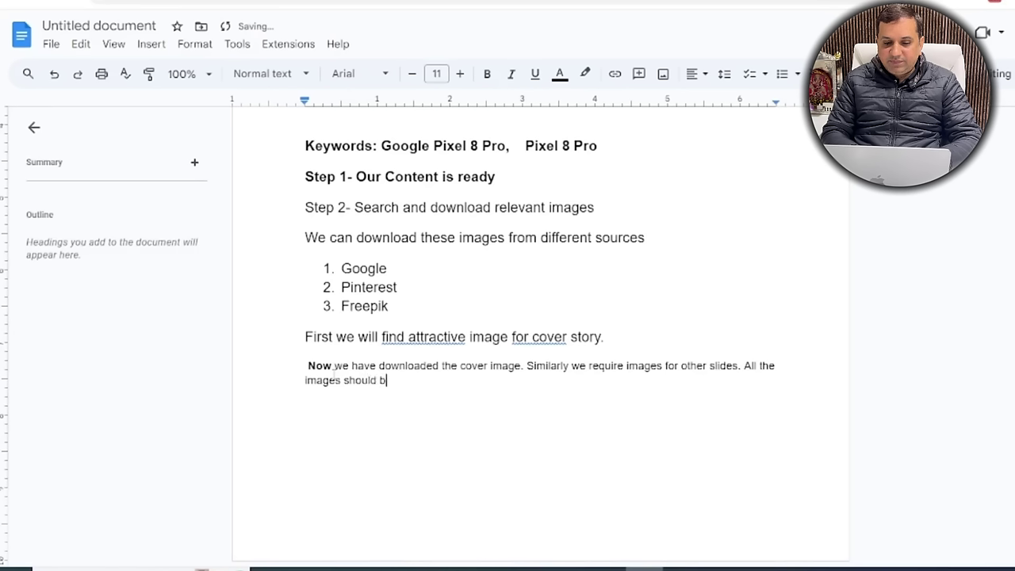
{"action": "type", "text": "e relevant to the"}
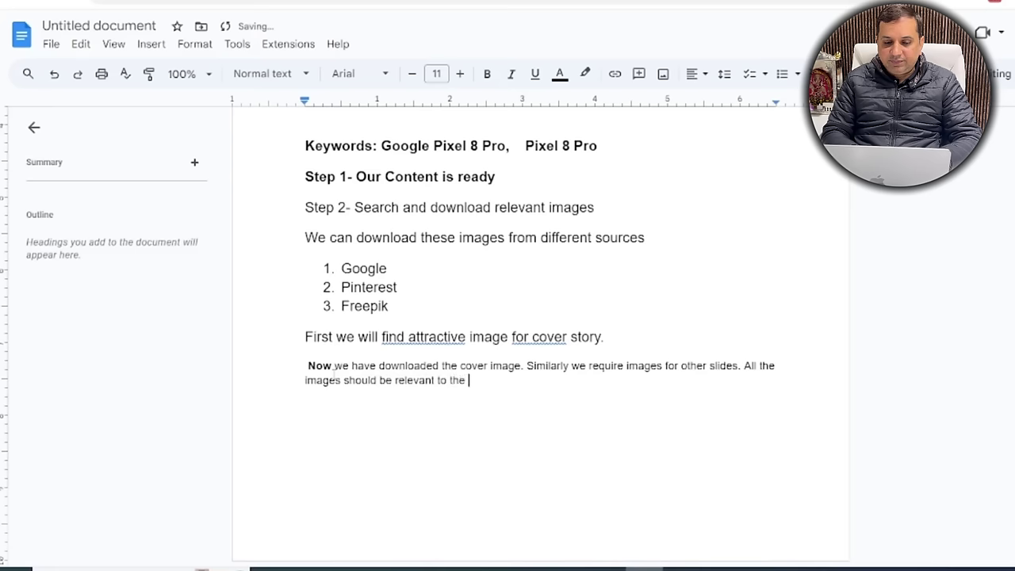
{"action": "key", "text": "BackSpace"}
{"action": "key", "text": "BackSpace"}
{"action": "type", "text": "you"}
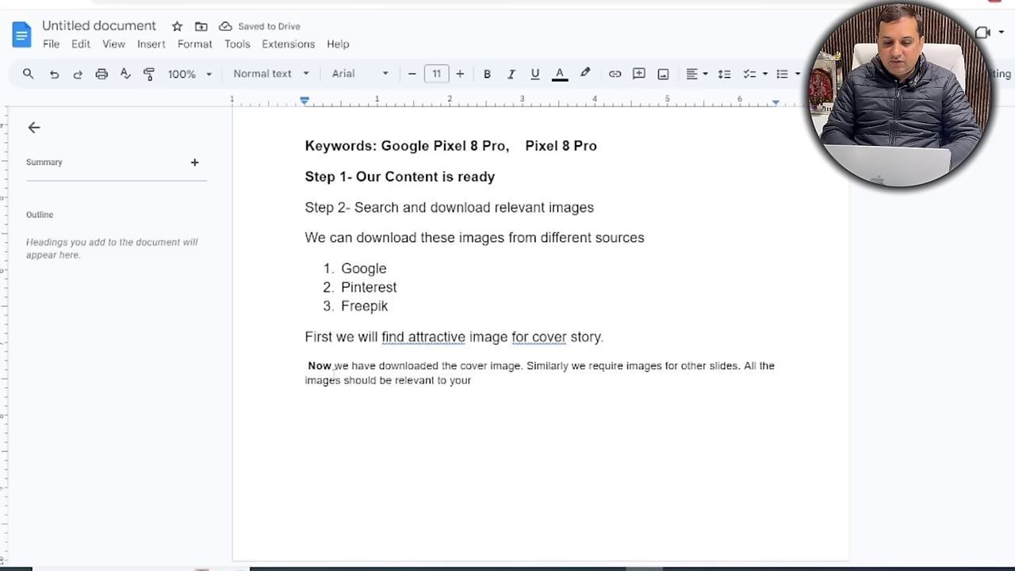
{"action": "type", "text": "r "}
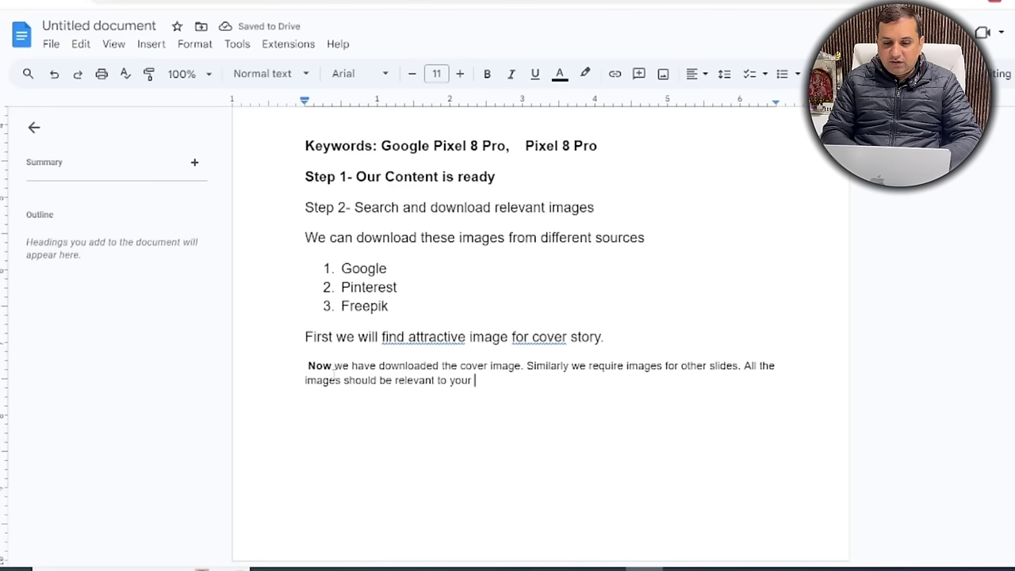
{"action": "type", "text": "slide"}
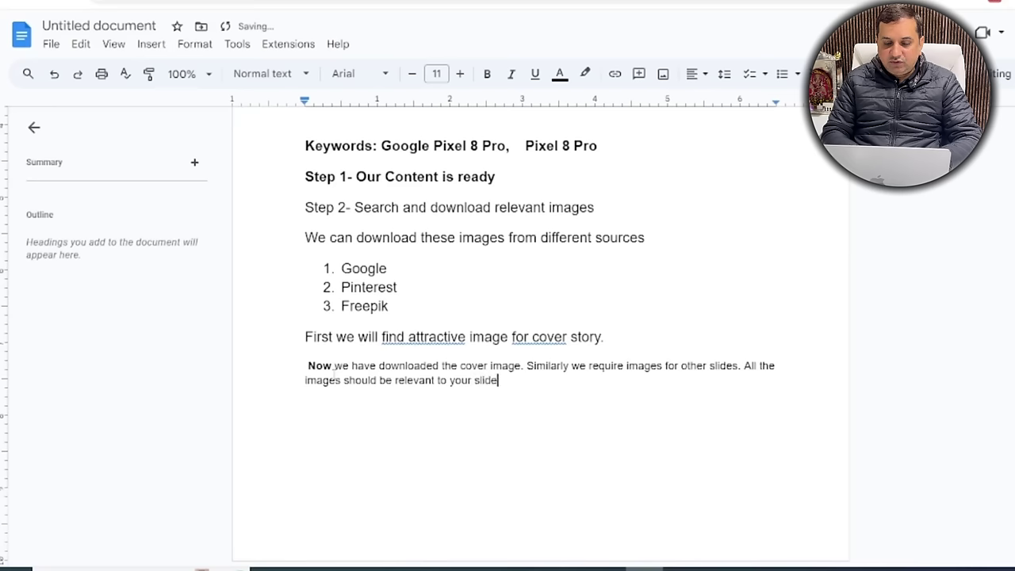
{"action": "type", "text": " content."}
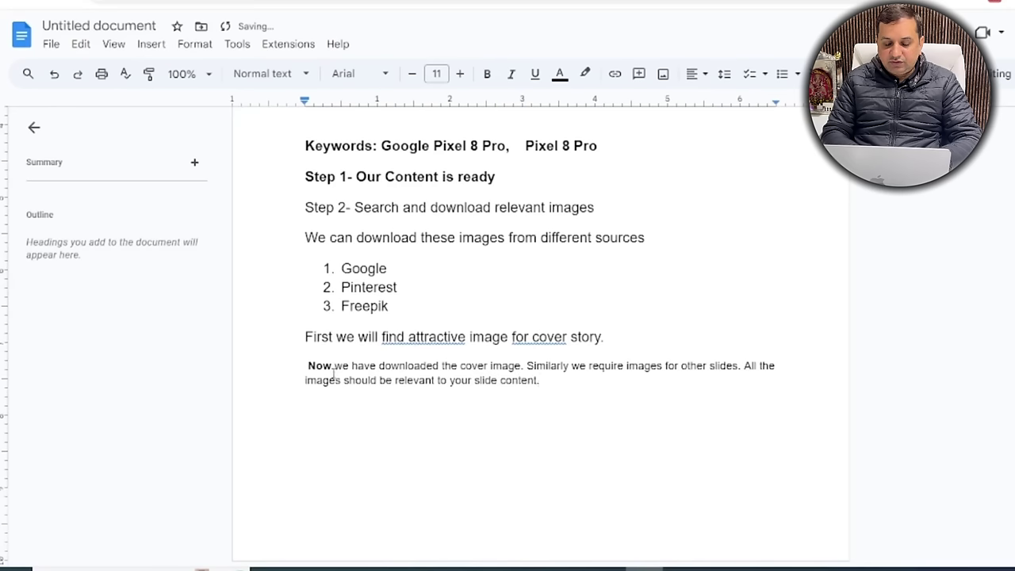
Review the eight numbered slide points under the title and highlight "Video and photo modes are easier to access".
{"action": "scroll", "coordinate": [333, 373], "scroll_direction": "up", "scroll_amount": 5}
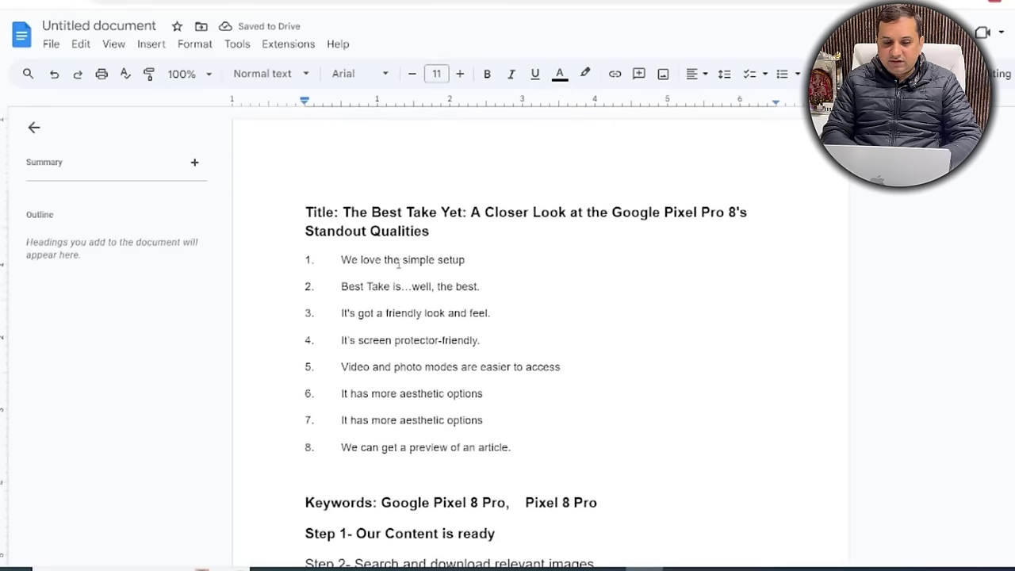
{"action": "triple_click", "coordinate": [452, 260]}
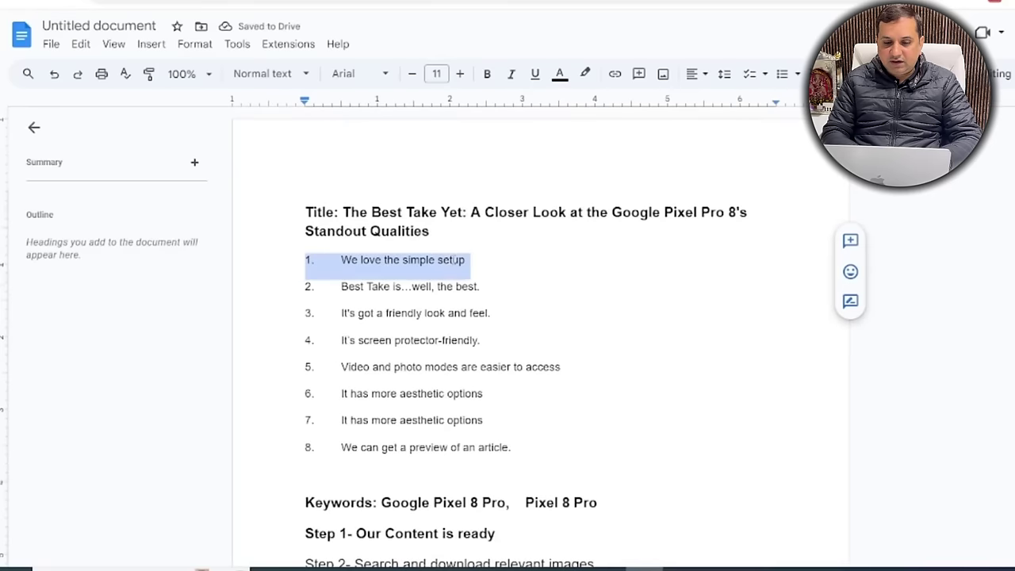
{"action": "mouse_move", "coordinate": [306, 256]}
{"action": "left_mouse_down"}
{"action": "mouse_move", "coordinate": [492, 384]}
{"action": "mouse_move", "coordinate": [519, 448]}
{"action": "left_mouse_up"}
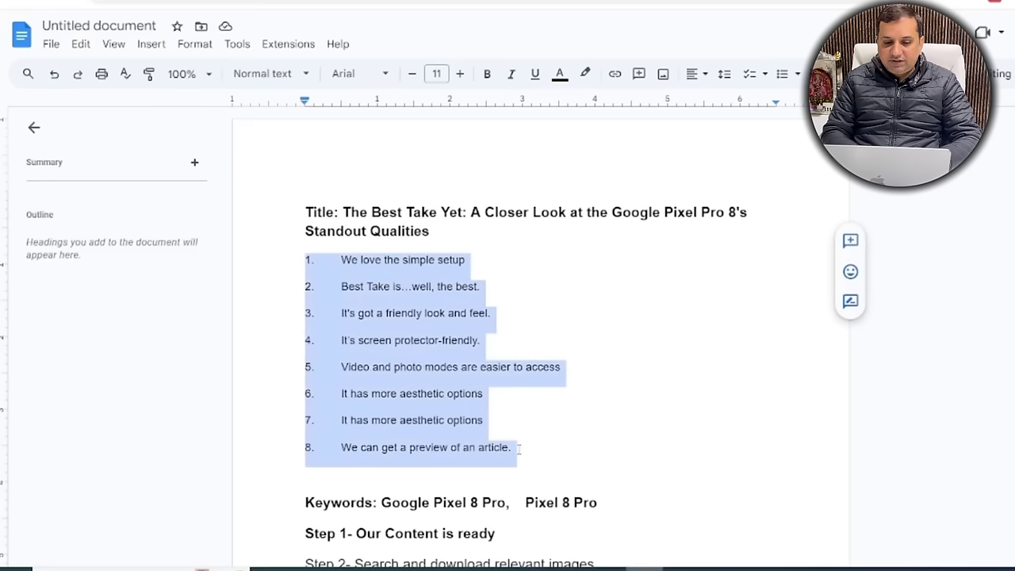
{"action": "left_click", "coordinate": [437, 339]}
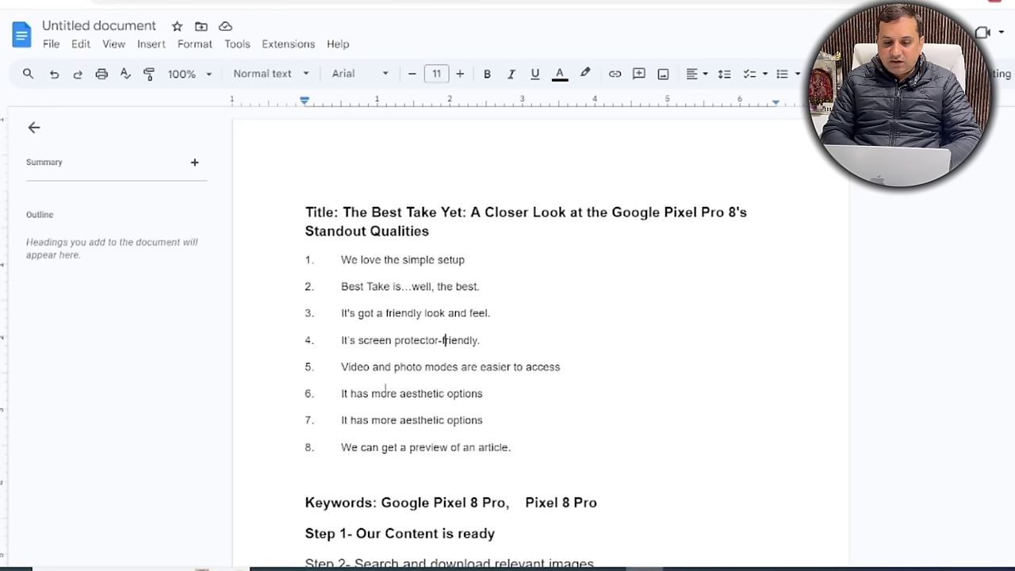
{"action": "left_click_drag", "start_coordinate": [337, 367], "coordinate": [562, 378]}
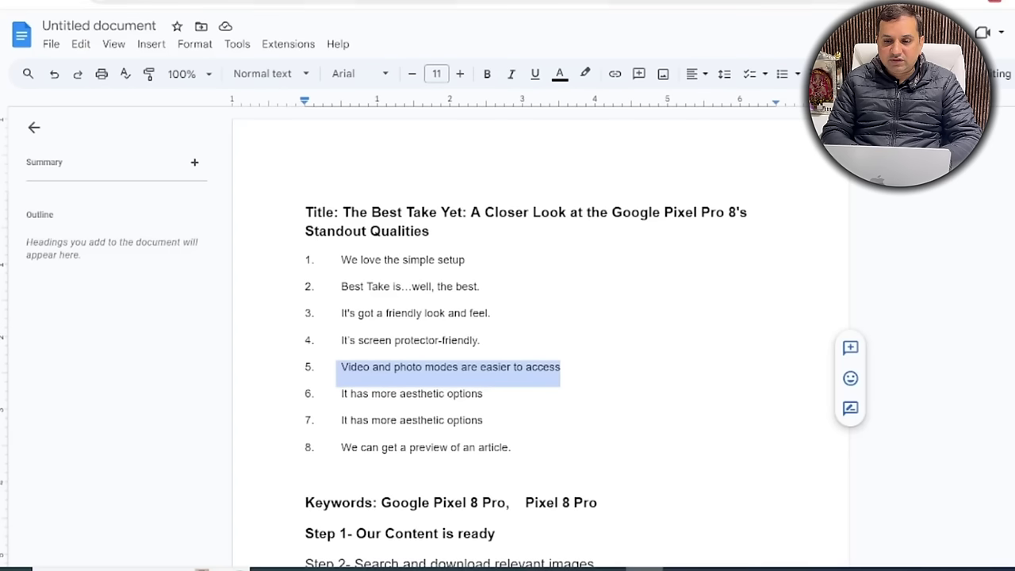
Switch to Pinterest and search for "google pixel 8 pro camera".
{"action": "key", "text": "ctrl+Tab"}
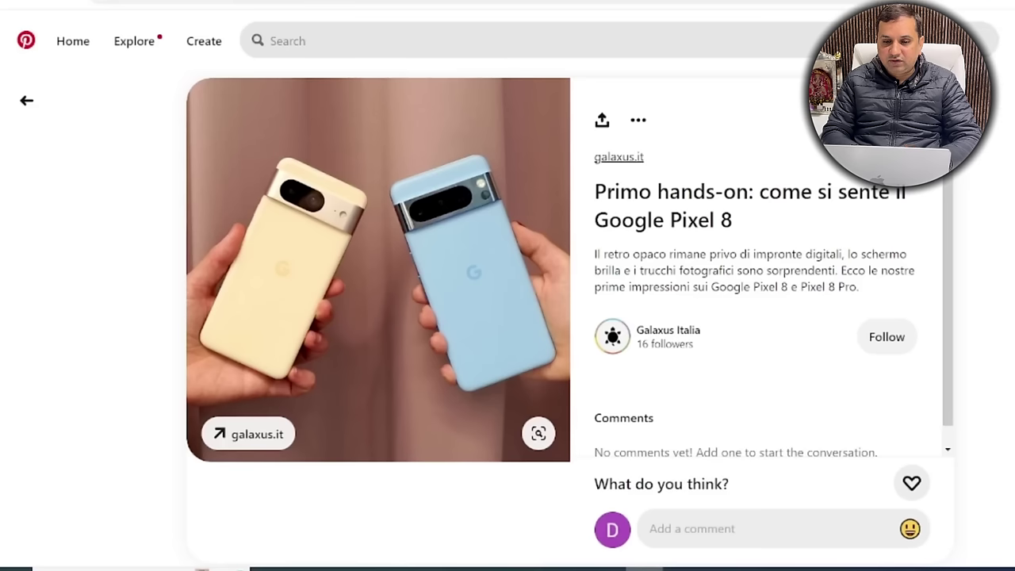
{"action": "left_click", "coordinate": [760, 36]}
{"action": "type", "text": "goo"}
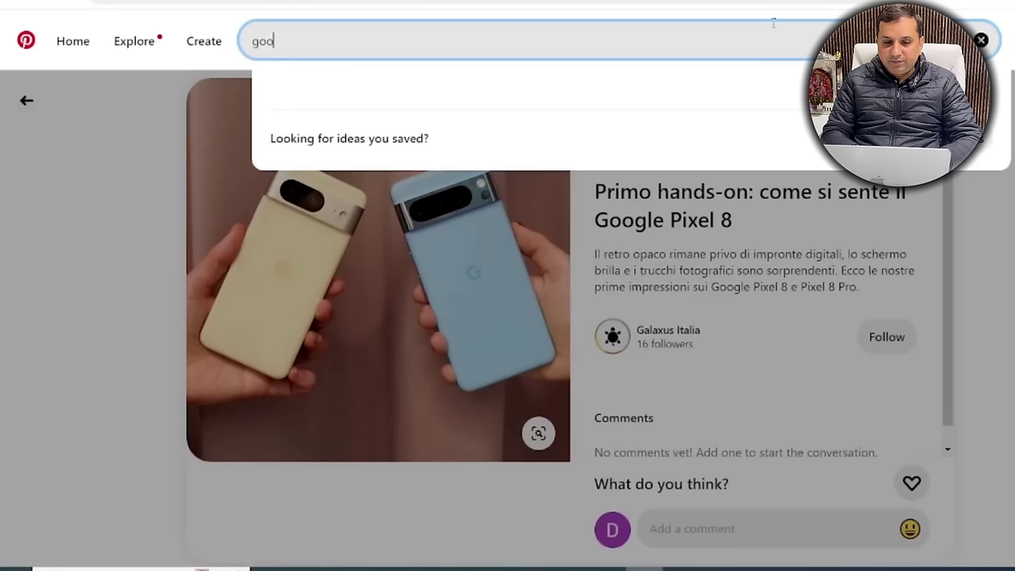
{"action": "type", "text": "gle pixel 8 pro ca"}
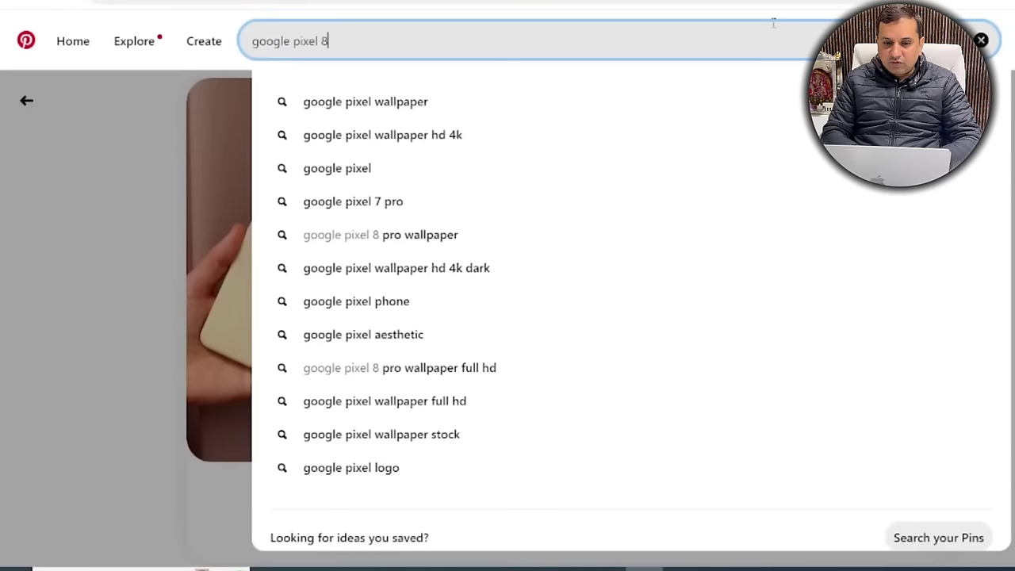
{"action": "type", "text": "mera"}
{"action": "key", "text": "Return"}
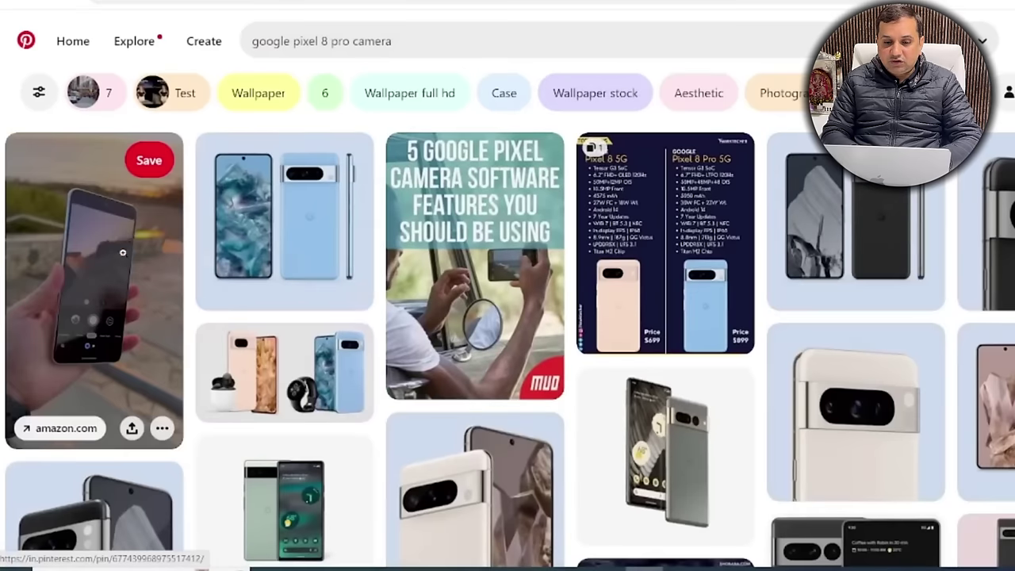
Examine the first pin's video, return to the results and look through them for a suitable Pixel 8 Pro camera image.
{"action": "left_click", "coordinate": [111, 293]}
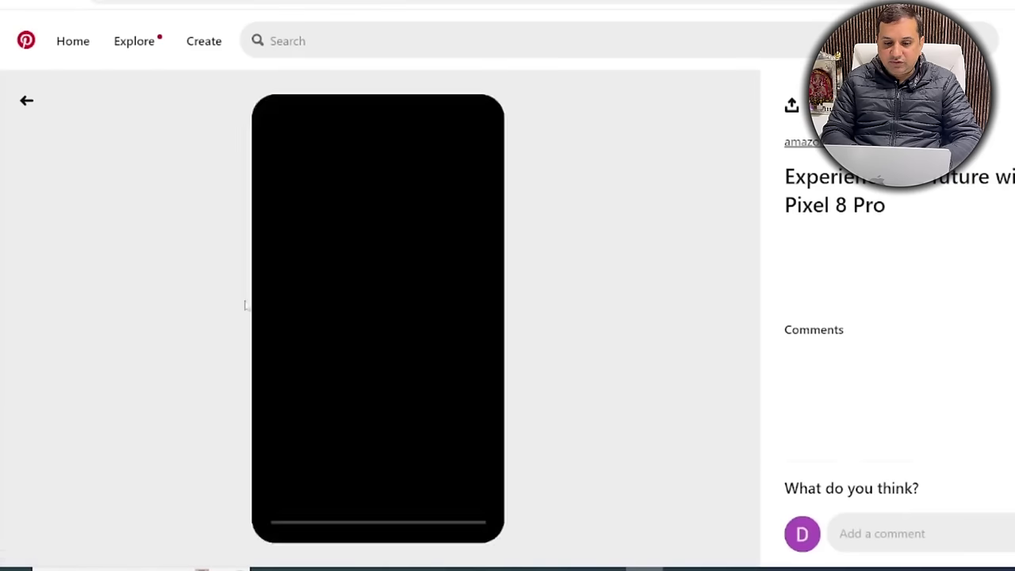
{"action": "left_click", "coordinate": [370, 300]}
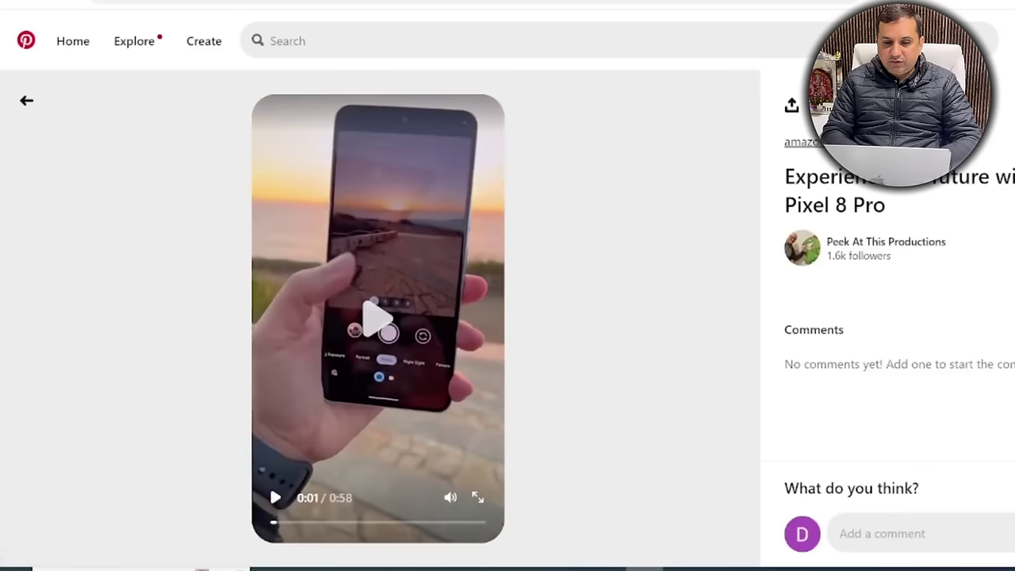
{"action": "left_click", "coordinate": [13, 2]}
{"action": "scroll", "coordinate": [386, 231], "scroll_direction": "down", "scroll_amount": 5}
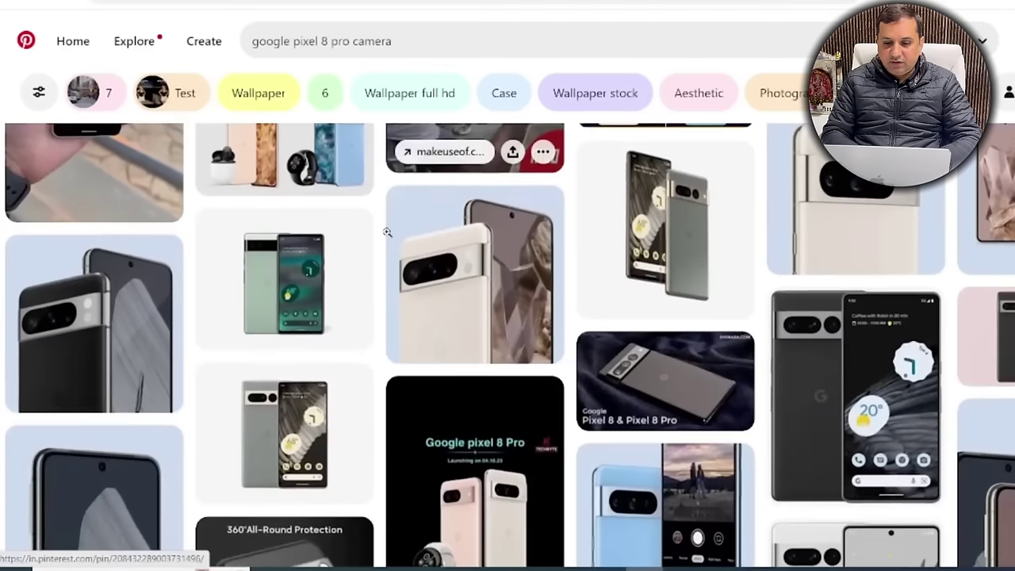
{"action": "scroll", "coordinate": [388, 234], "scroll_direction": "down", "scroll_amount": 5}
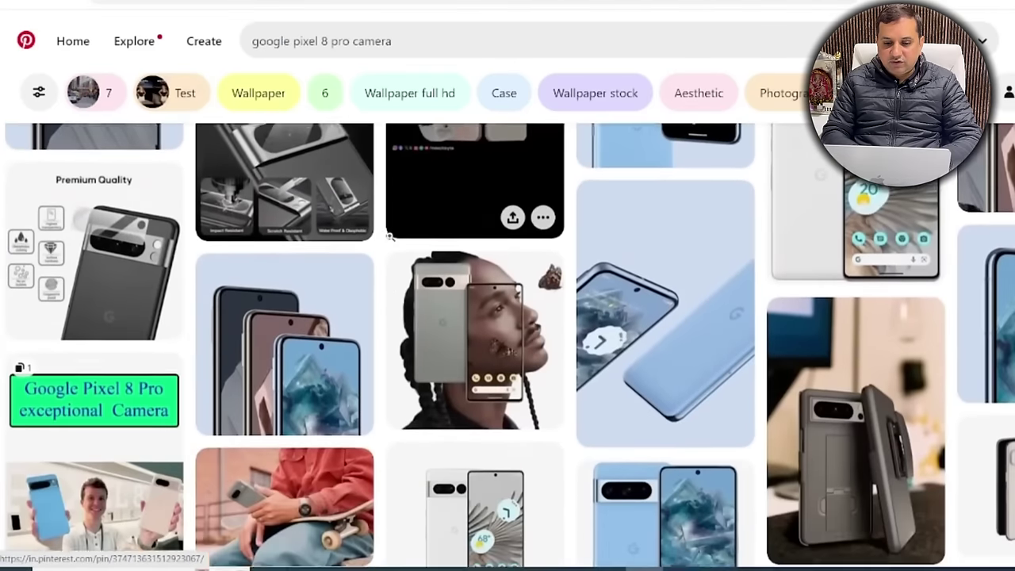
{"action": "scroll", "coordinate": [388, 235], "scroll_direction": "down", "scroll_amount": 4}
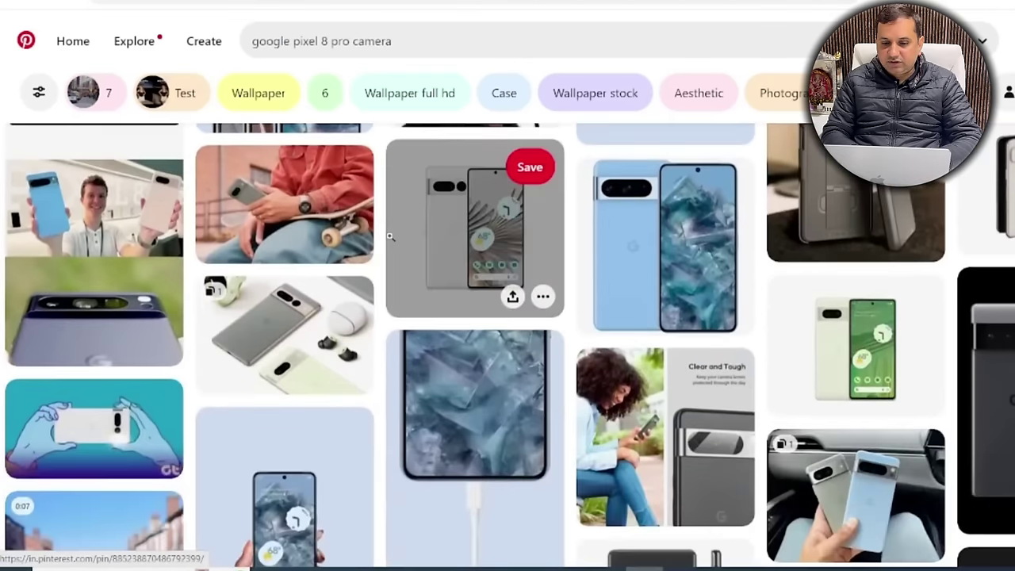
{"action": "scroll", "coordinate": [389, 235], "scroll_direction": "down", "scroll_amount": 5}
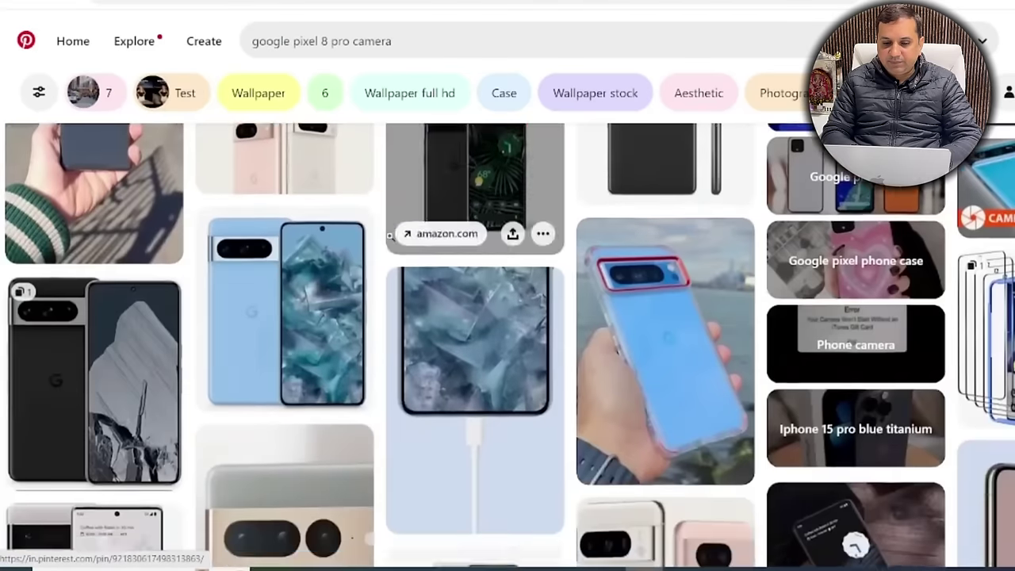
{"action": "scroll", "coordinate": [389, 236], "scroll_direction": "down", "scroll_amount": 5}
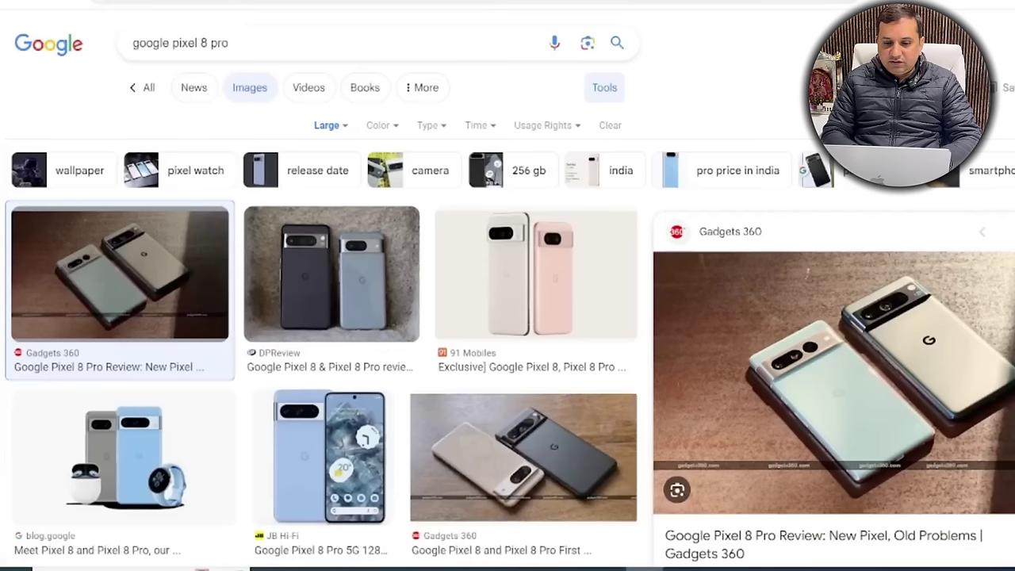
Switch to Google Images and search for the suggested query "google pixel 8 pro camera".
{"action": "left_click", "coordinate": [352, 43]}
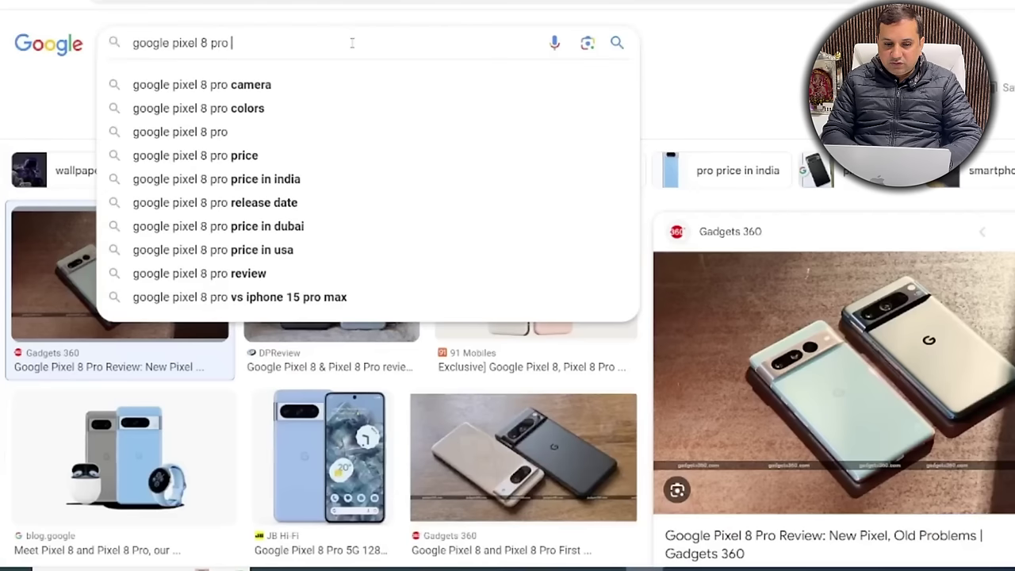
{"action": "left_click", "coordinate": [261, 85]}
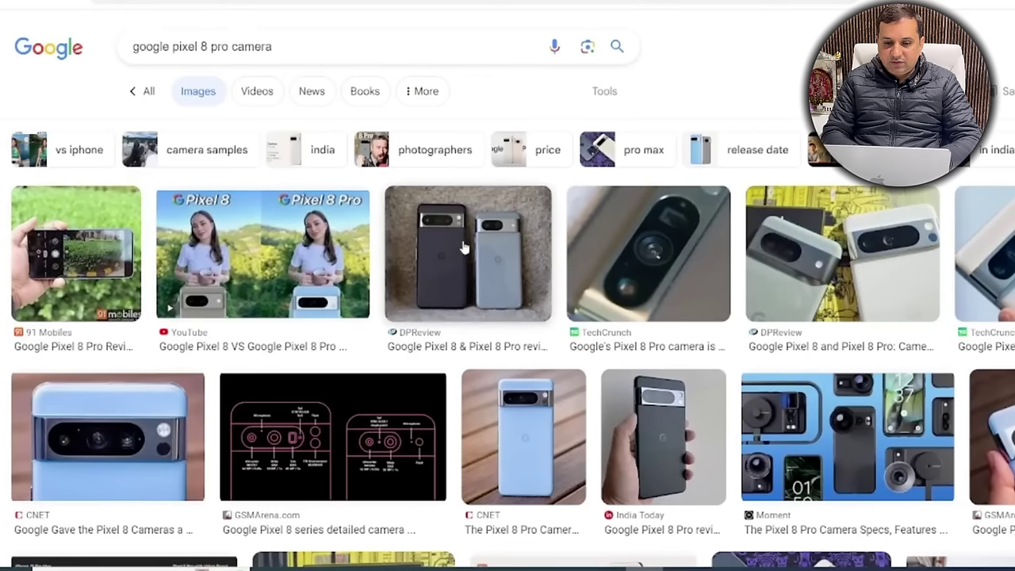
Look through the image results and save the 91 Mobiles photo of a hand holding the phone with its camera app open.
{"action": "scroll", "coordinate": [496, 247], "scroll_direction": "down", "scroll_amount": 1}
{"action": "scroll", "coordinate": [495, 248], "scroll_direction": "down", "scroll_amount": 3}
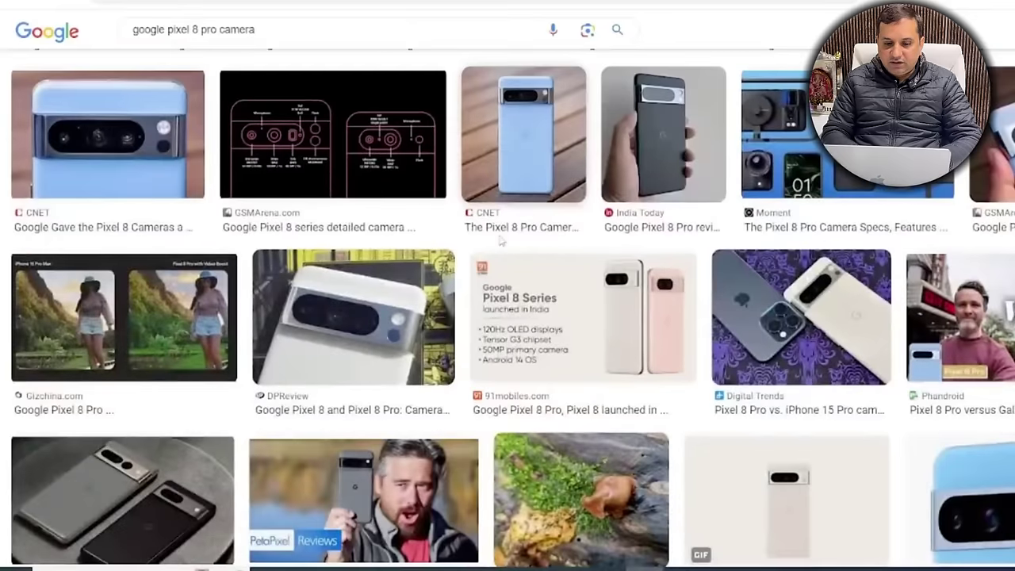
{"action": "scroll", "coordinate": [500, 241], "scroll_direction": "down", "scroll_amount": 6}
{"action": "scroll", "coordinate": [335, 312], "scroll_direction": "up", "scroll_amount": 7}
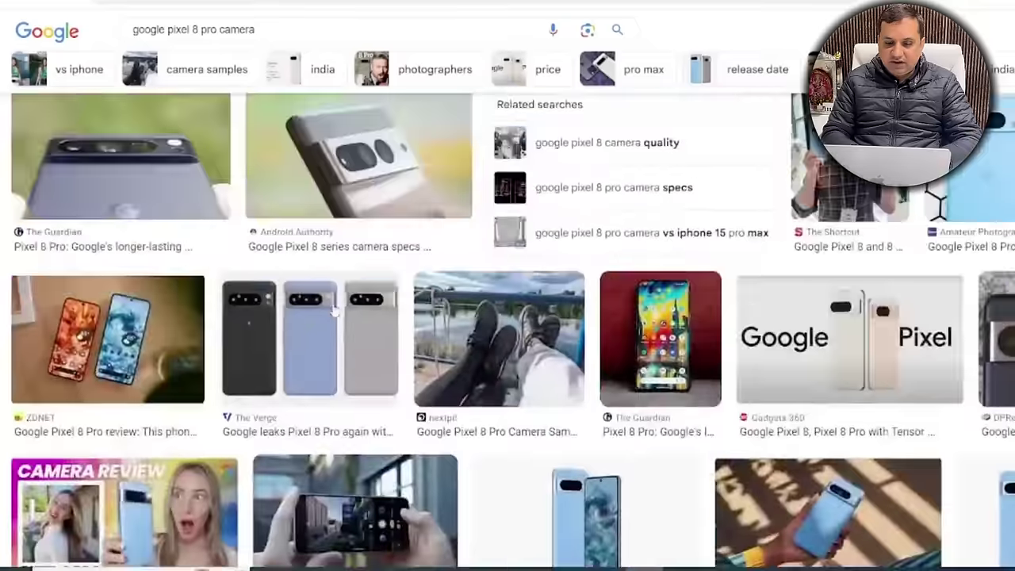
{"action": "scroll", "coordinate": [335, 314], "scroll_direction": "down", "scroll_amount": 5}
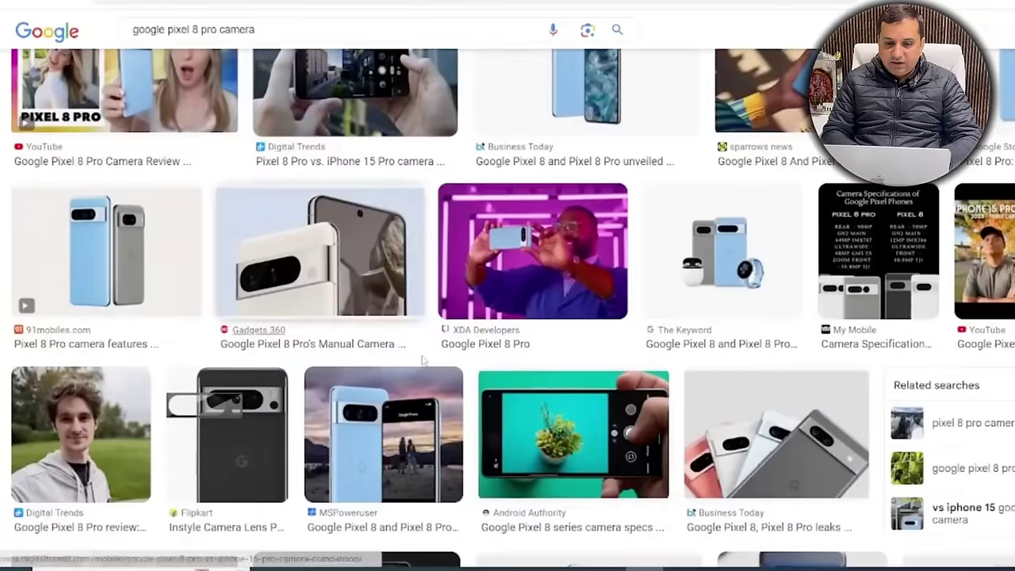
{"action": "scroll", "coordinate": [554, 442], "scroll_direction": "up", "scroll_amount": 6}
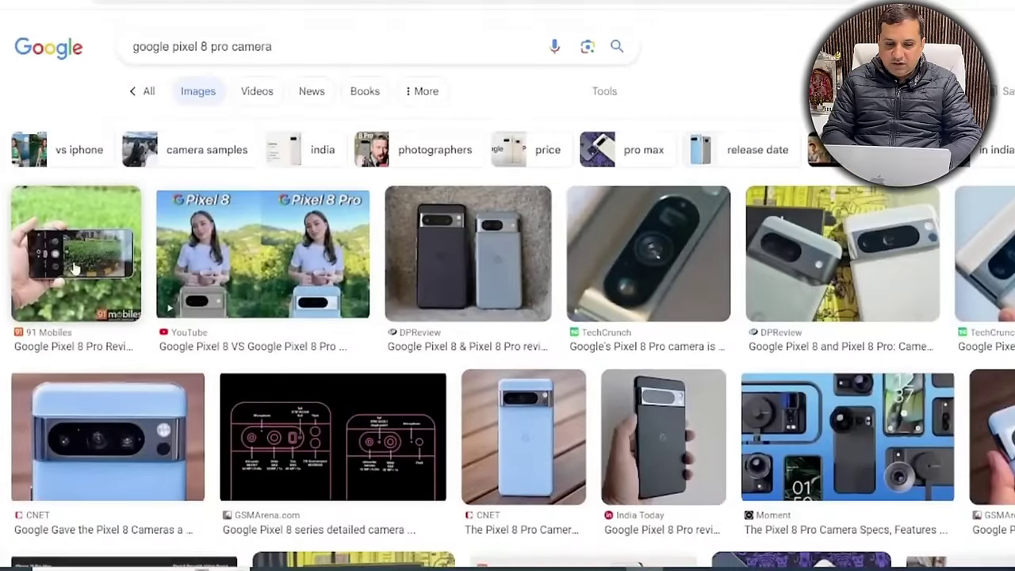
{"action": "left_click", "coordinate": [74, 268]}
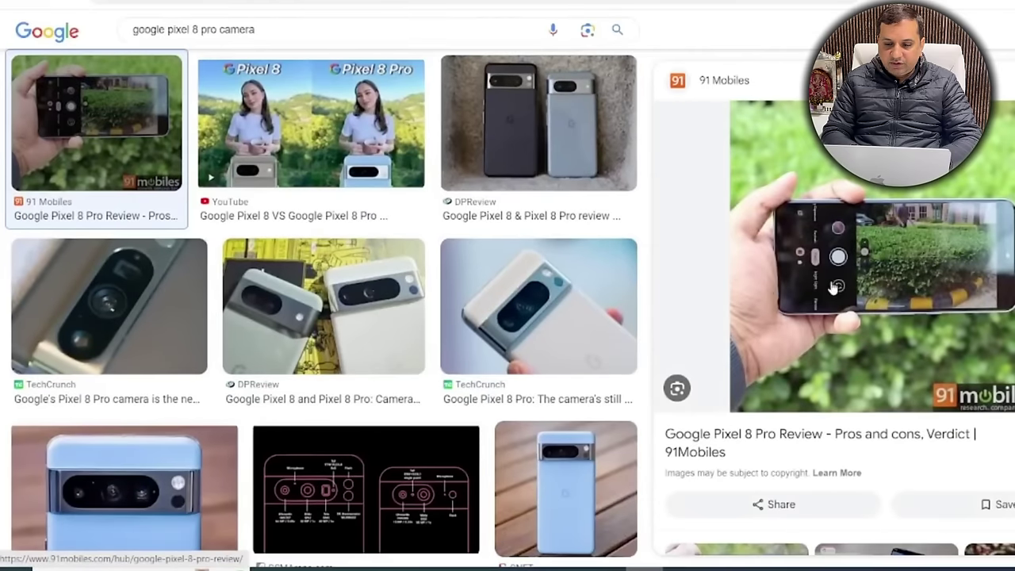
{"action": "right_click", "coordinate": [836, 285]}
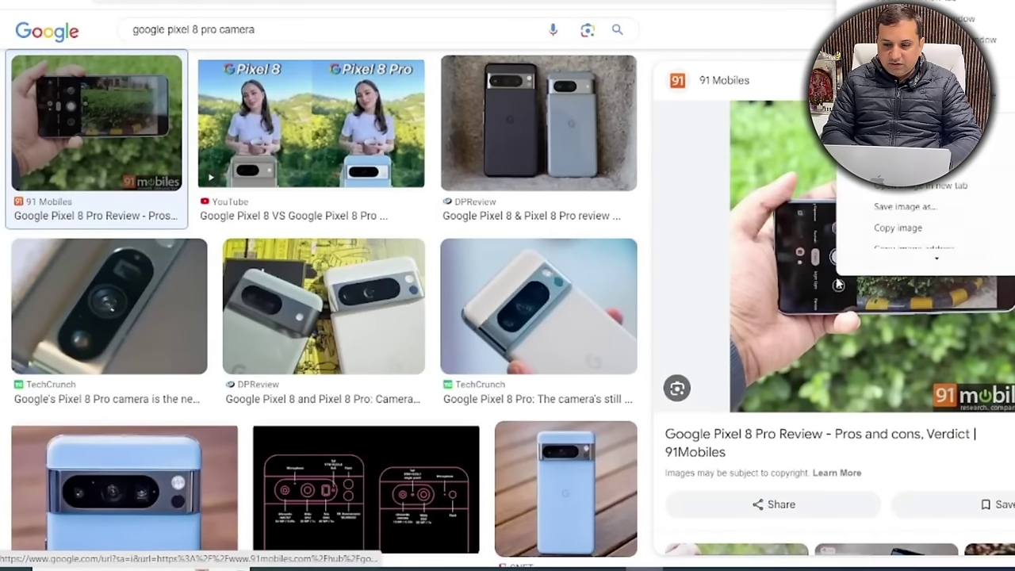
{"action": "left_click", "coordinate": [907, 197]}
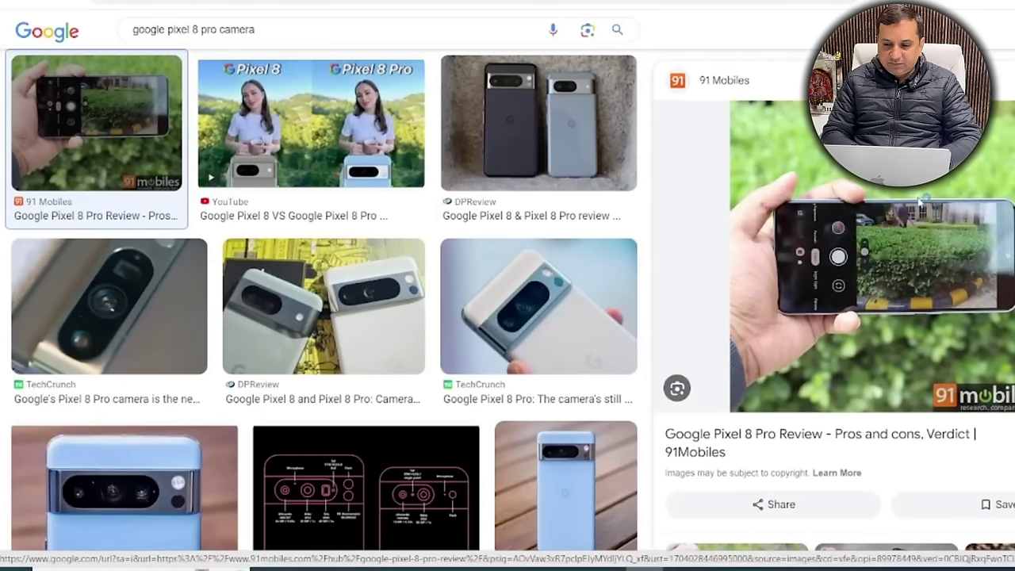
{"action": "left_click", "coordinate": [790, 392]}
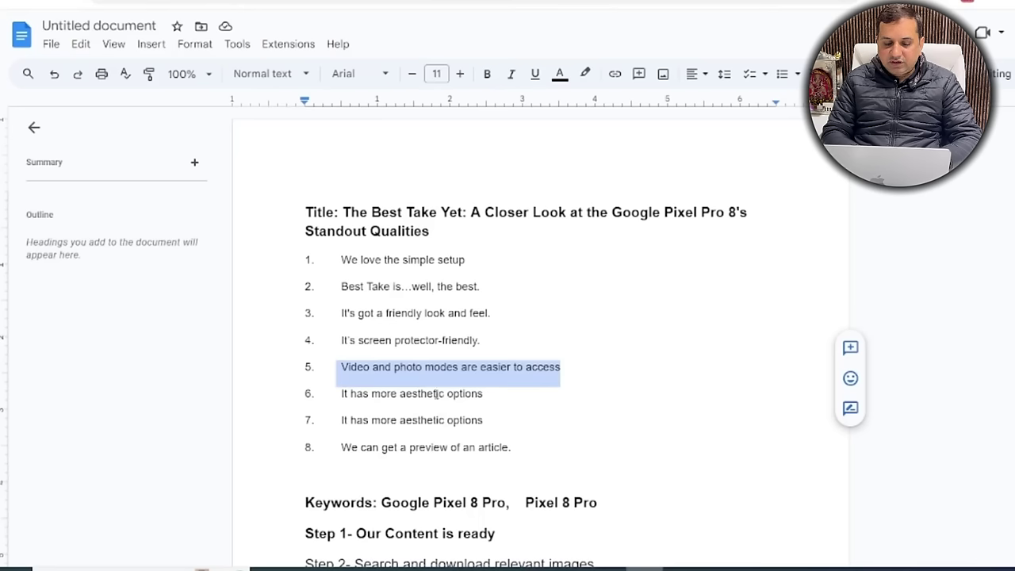
Check slide point 6, "It has more aesthetic options", in the Google Docs document.
{"action": "double_click", "coordinate": [435, 393]}
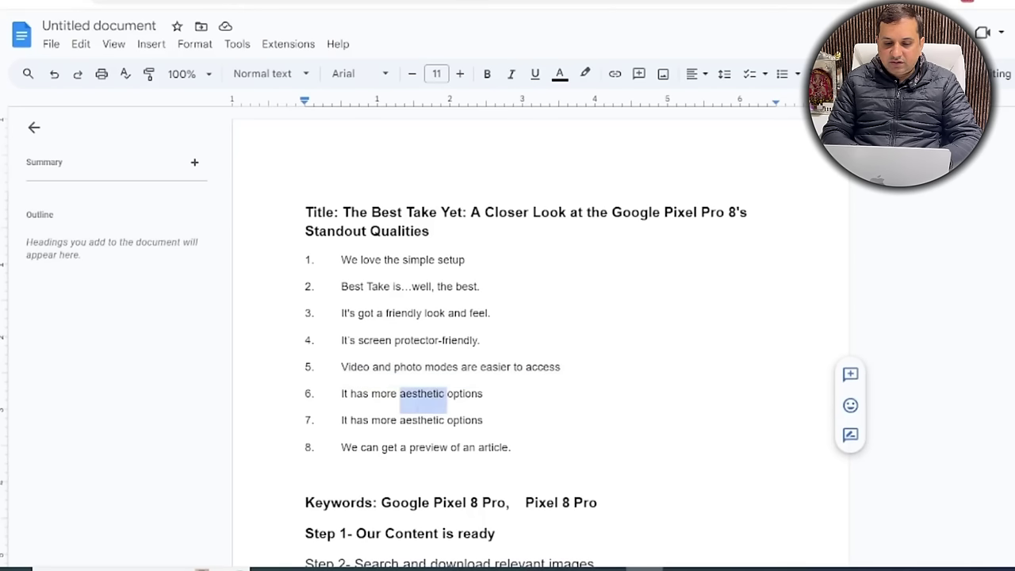
{"action": "triple_click", "coordinate": [436, 394]}
{"action": "left_click", "coordinate": [429, 393]}
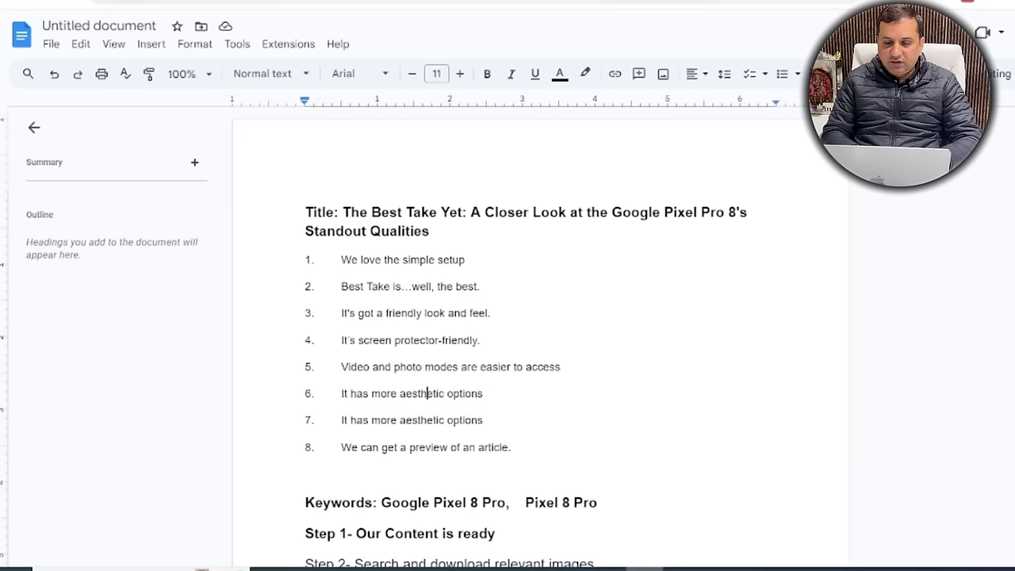
Switch to The Keyword article and save the photo of two Pixel phones leaning on a wall as "pixel_round.width-1000.format-webp".
{"action": "key", "text": "ctrl+Tab"}
{"action": "scroll", "coordinate": [432, 262], "scroll_direction": "up", "scroll_amount": 15}
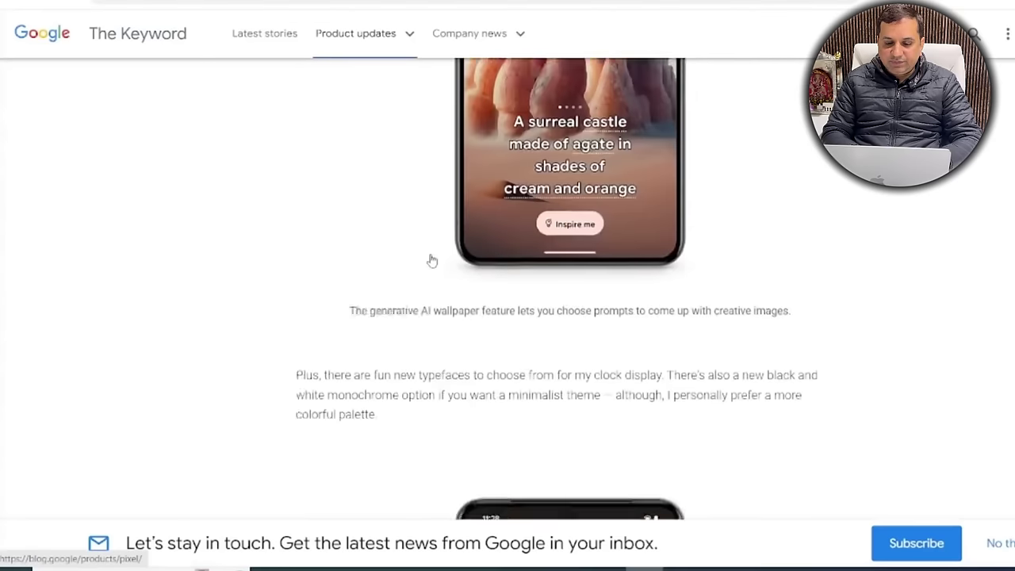
{"action": "scroll", "coordinate": [432, 261], "scroll_direction": "up", "scroll_amount": 10}
{"action": "scroll", "coordinate": [532, 304], "scroll_direction": "down", "scroll_amount": 2}
{"action": "scroll", "coordinate": [533, 304], "scroll_direction": "up", "scroll_amount": 1}
{"action": "right_click", "coordinate": [555, 211]}
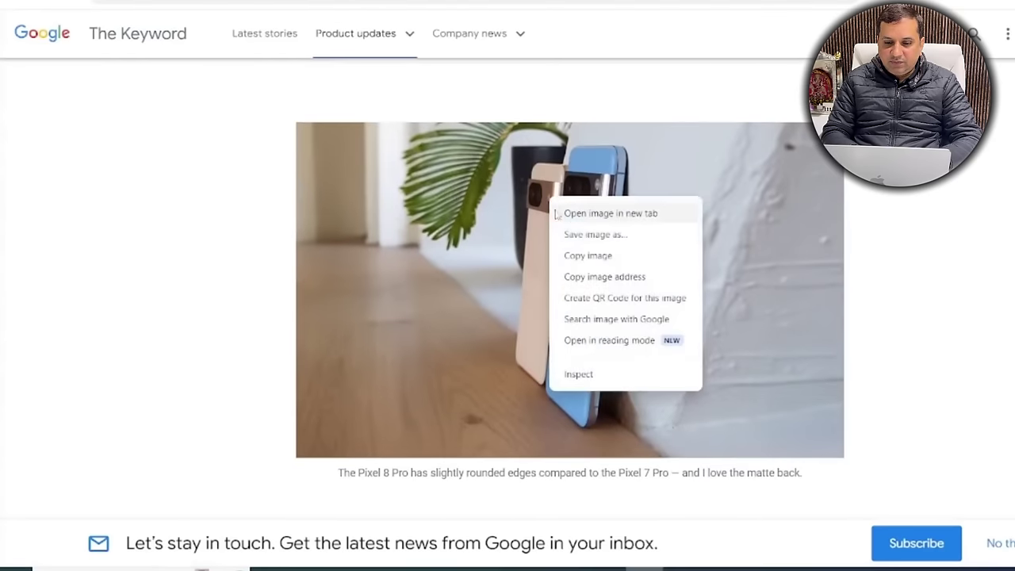
{"action": "left_click", "coordinate": [575, 234]}
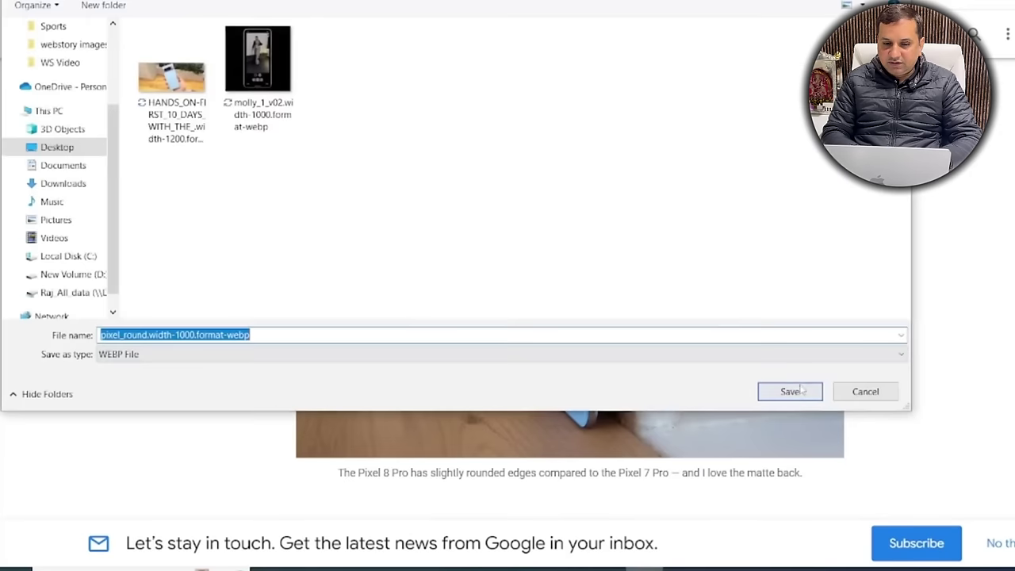
{"action": "left_click", "coordinate": [792, 391]}
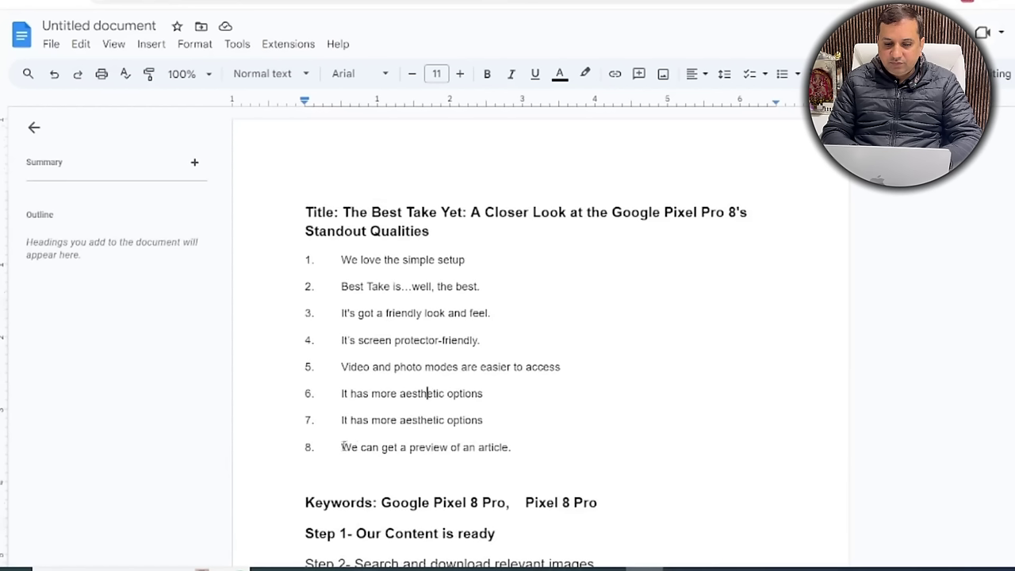
Highlight slide point 8, "We can get a preview of an article.", in the document and search The Keyword article for a matching image.
{"action": "left_click_drag", "start_coordinate": [341, 447], "coordinate": [515, 449]}
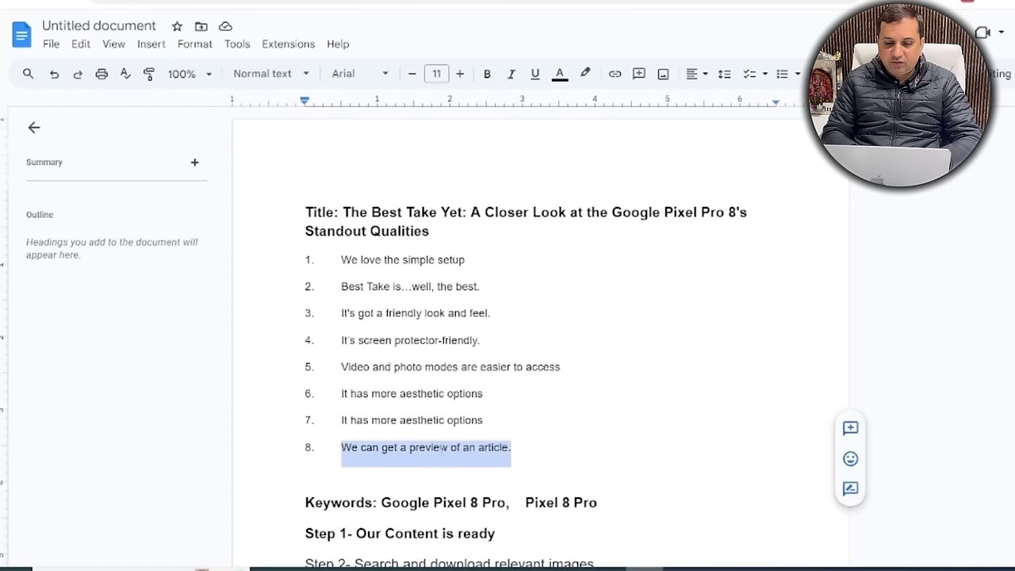
{"action": "left_click", "coordinate": [441, 446]}
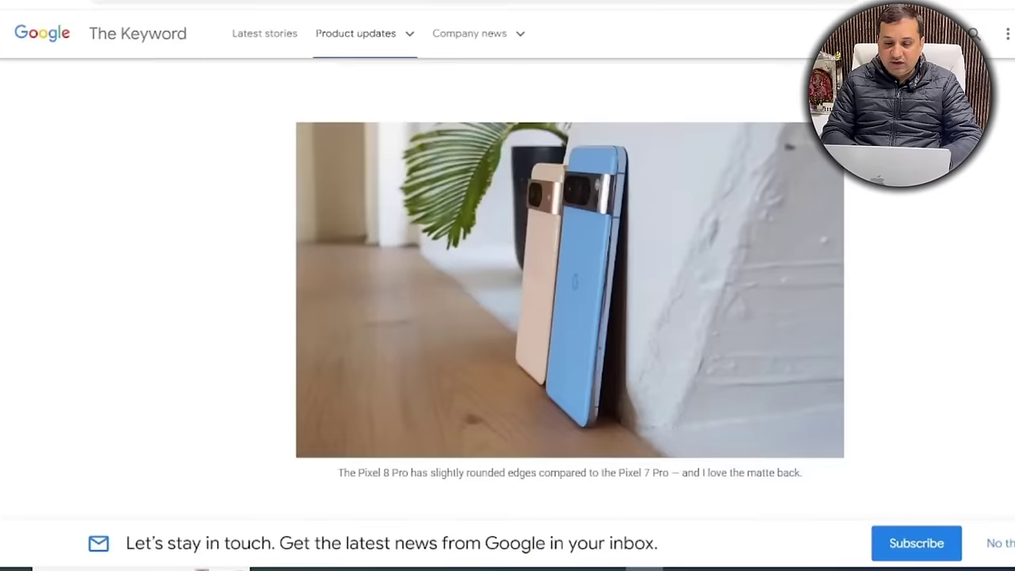
{"action": "scroll", "coordinate": [601, 285], "scroll_direction": "down", "scroll_amount": 15}
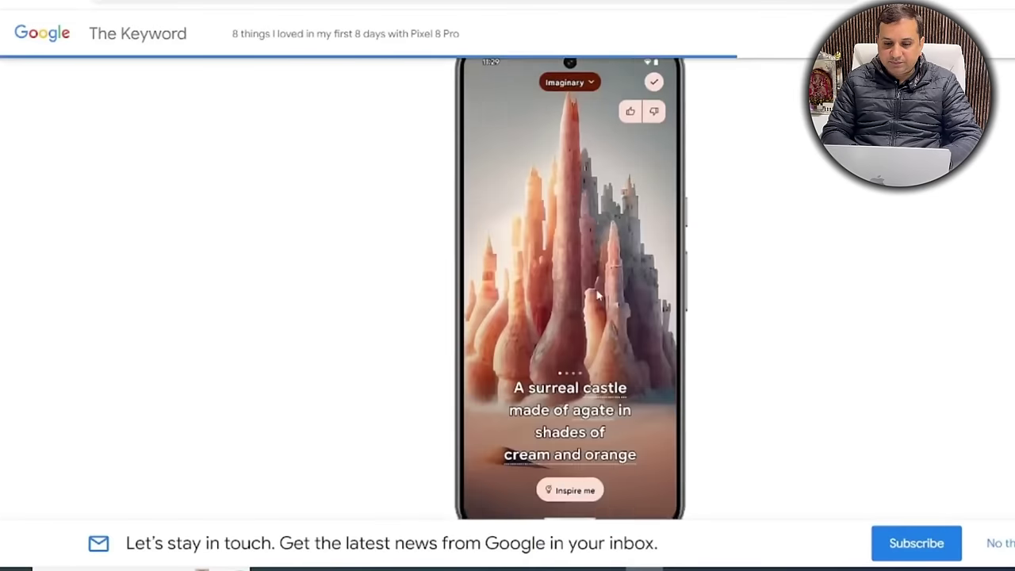
{"action": "scroll", "coordinate": [597, 295], "scroll_direction": "down", "scroll_amount": 10}
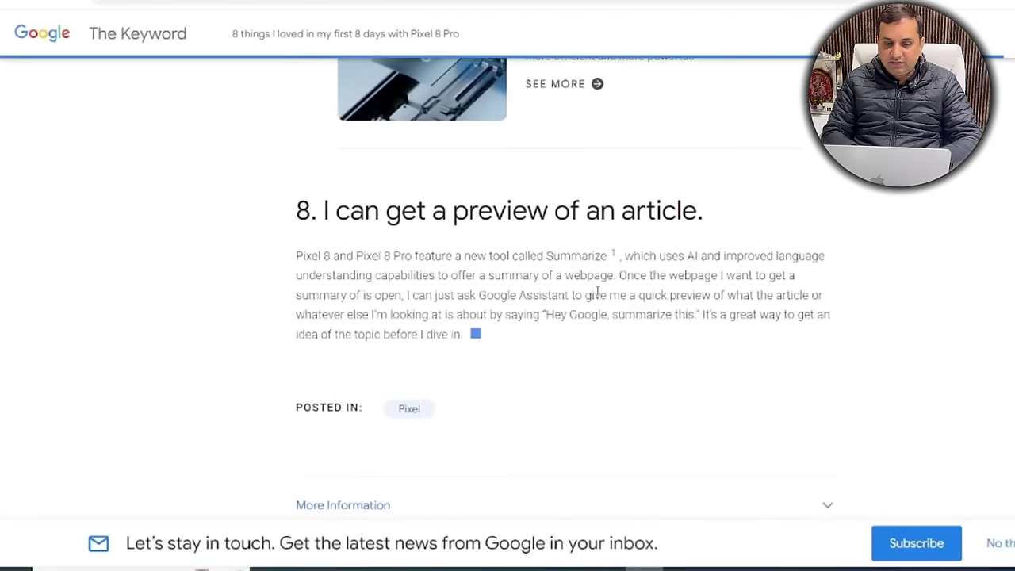
{"action": "scroll", "coordinate": [597, 291], "scroll_direction": "up", "scroll_amount": 10}
{"action": "scroll", "coordinate": [613, 261], "scroll_direction": "down", "scroll_amount": 3}
{"action": "scroll", "coordinate": [615, 267], "scroll_direction": "up", "scroll_amount": 5}
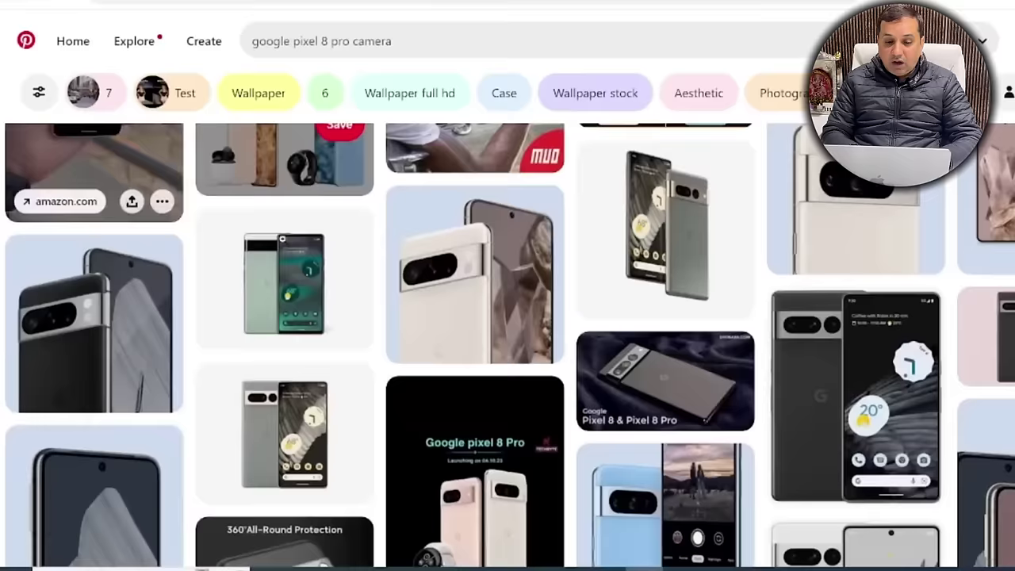
Browse the Pinterest results for "google pixel 8 pro camera", view the store.google.com pin of a hand-held Pixel 8 Pro and return.
{"action": "scroll", "coordinate": [290, 238], "scroll_direction": "up", "scroll_amount": 3}
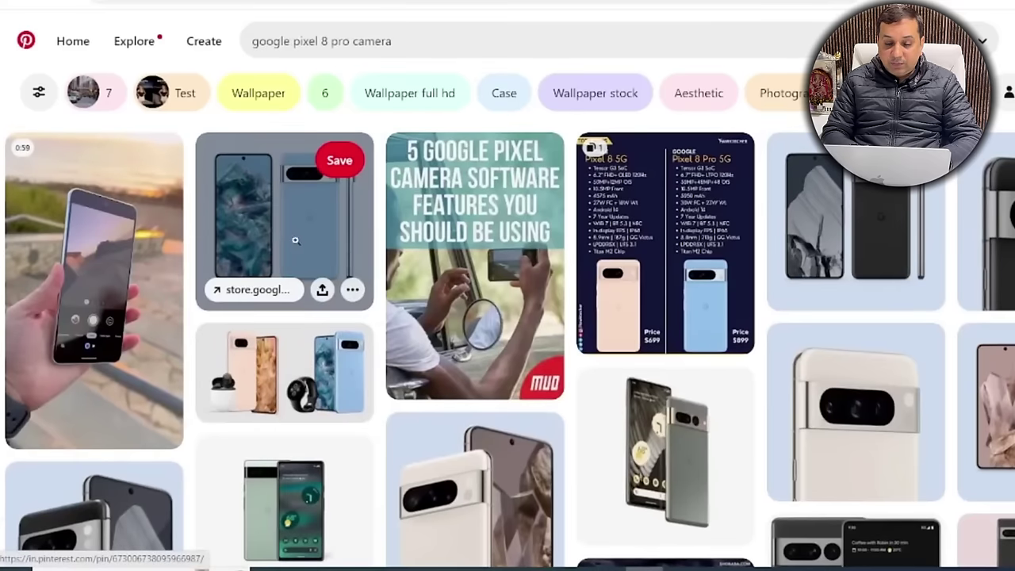
{"action": "scroll", "coordinate": [546, 300], "scroll_direction": "down", "scroll_amount": 5}
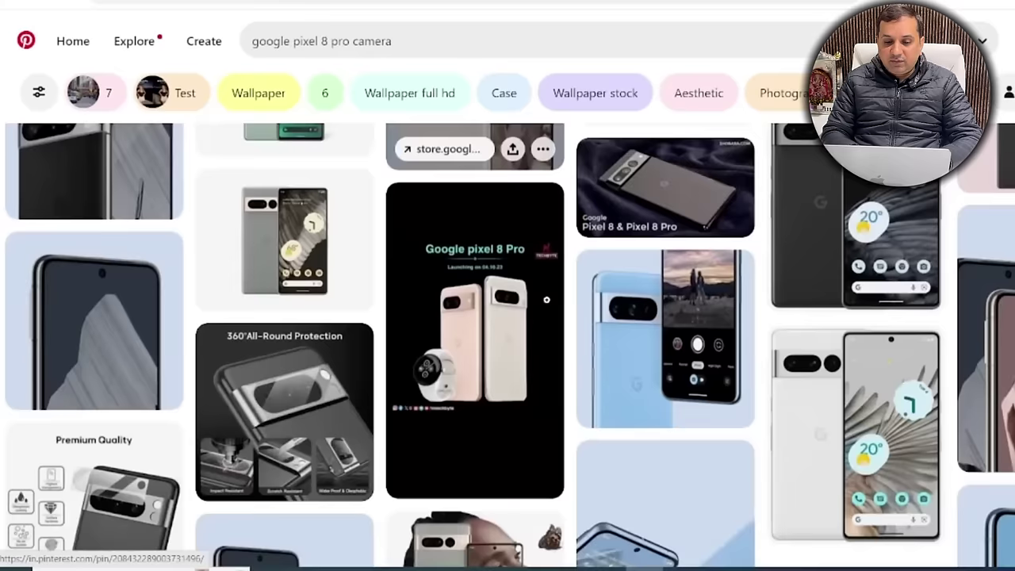
{"action": "scroll", "coordinate": [546, 300], "scroll_direction": "down", "scroll_amount": 10}
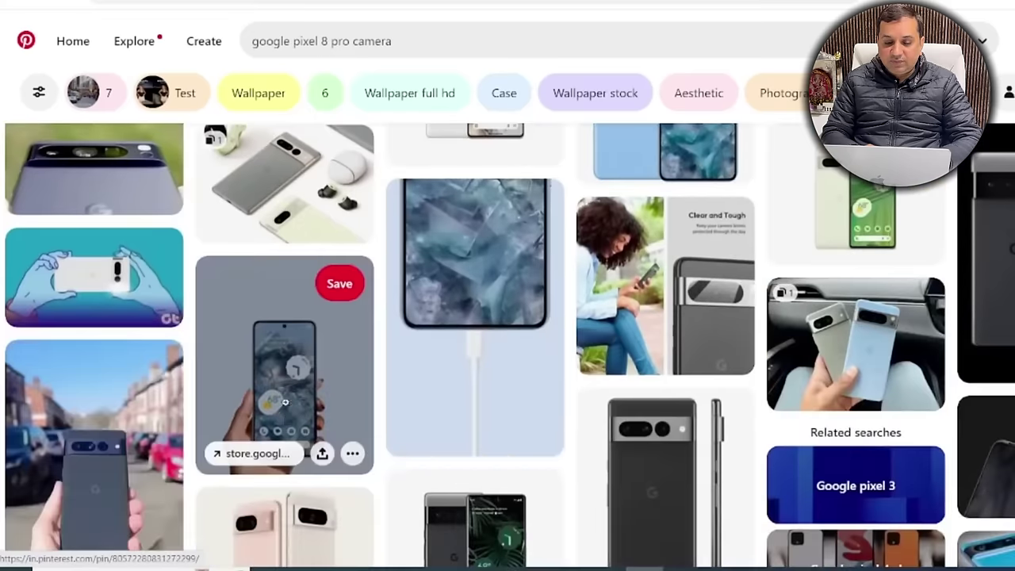
{"action": "left_click", "coordinate": [324, 398]}
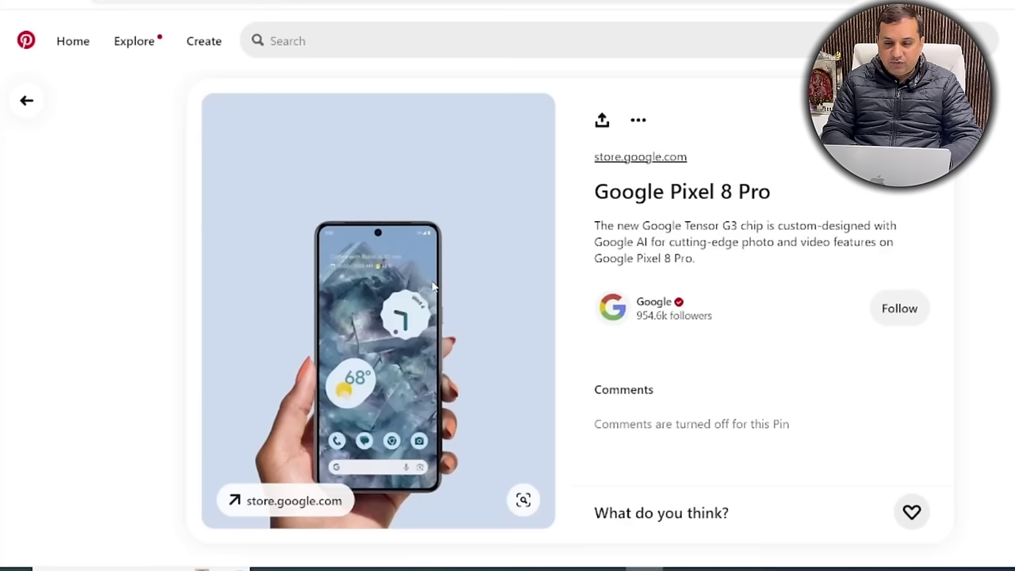
{"action": "left_click", "coordinate": [14, 3]}
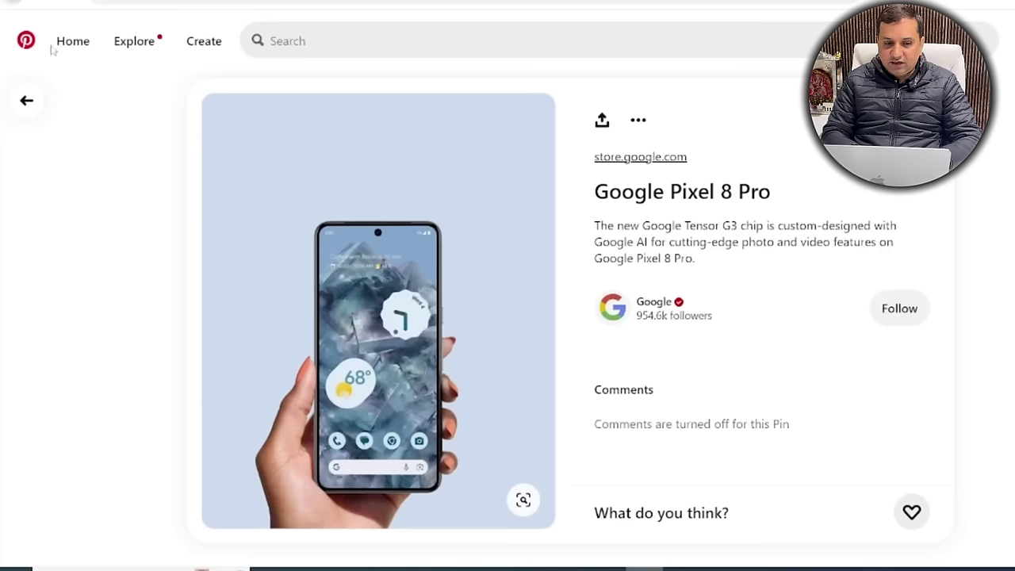
Open the amazon.com pin of the Cloudy White Google Pixel 6 Pro and save its image.
{"action": "scroll", "coordinate": [297, 317], "scroll_direction": "down", "scroll_amount": 4}
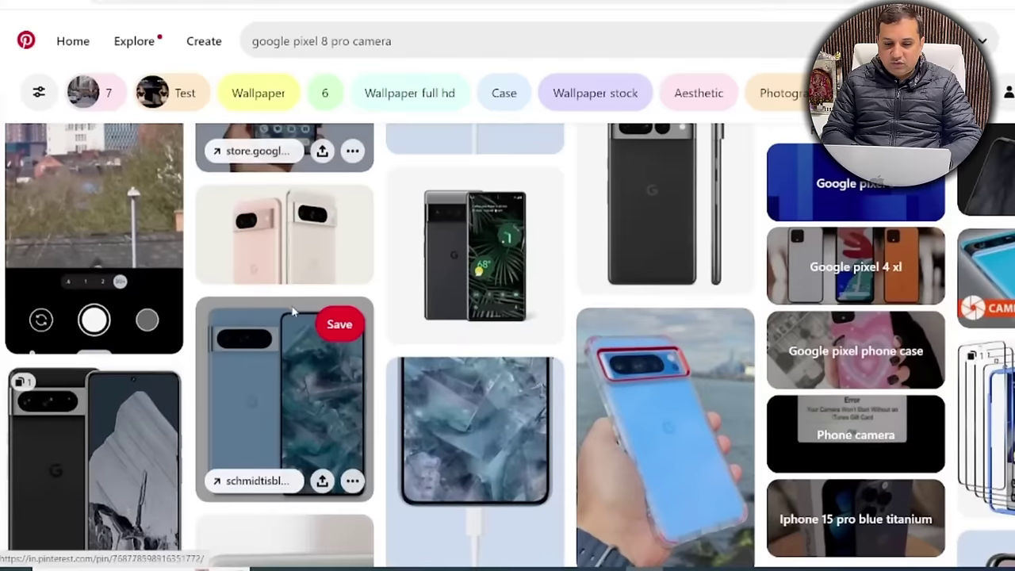
{"action": "scroll", "coordinate": [291, 311], "scroll_direction": "down", "scroll_amount": 5}
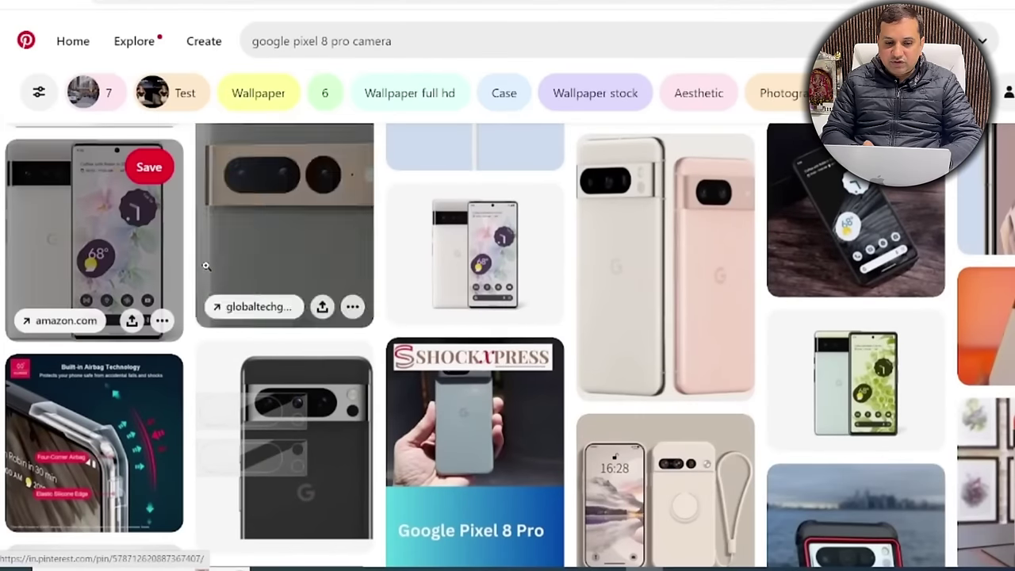
{"action": "left_click", "coordinate": [97, 257]}
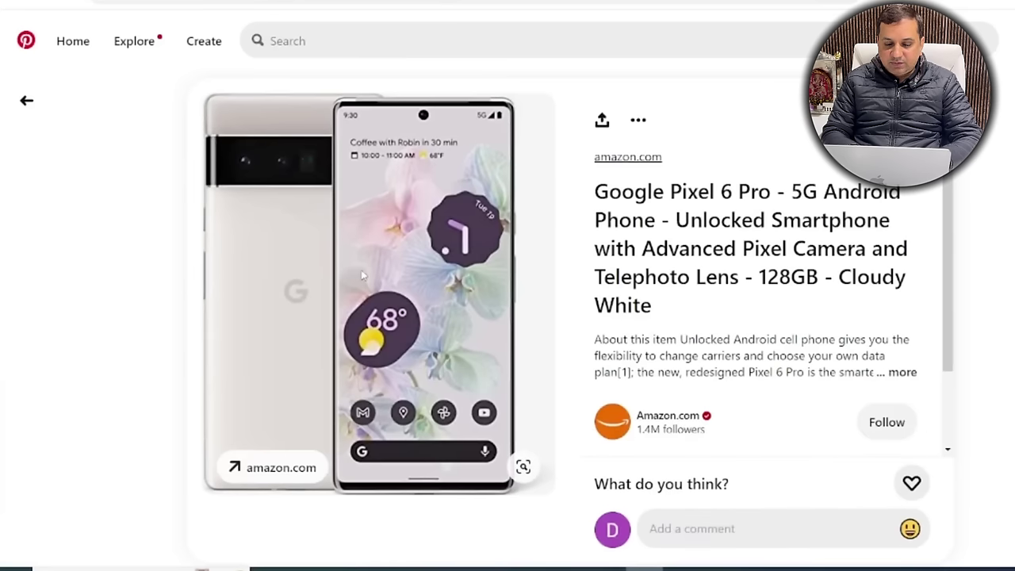
{"action": "right_click", "coordinate": [360, 256]}
{"action": "left_click", "coordinate": [400, 295]}
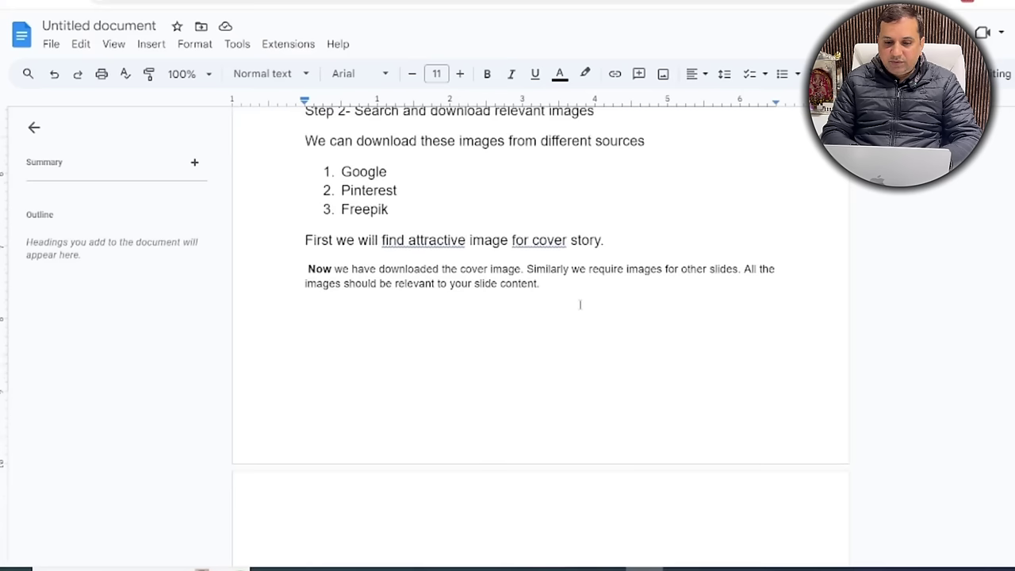
Add the line "Now we have sufficient images." below the paragraph about slide images in the document.
{"action": "left_click", "coordinate": [527, 340]}
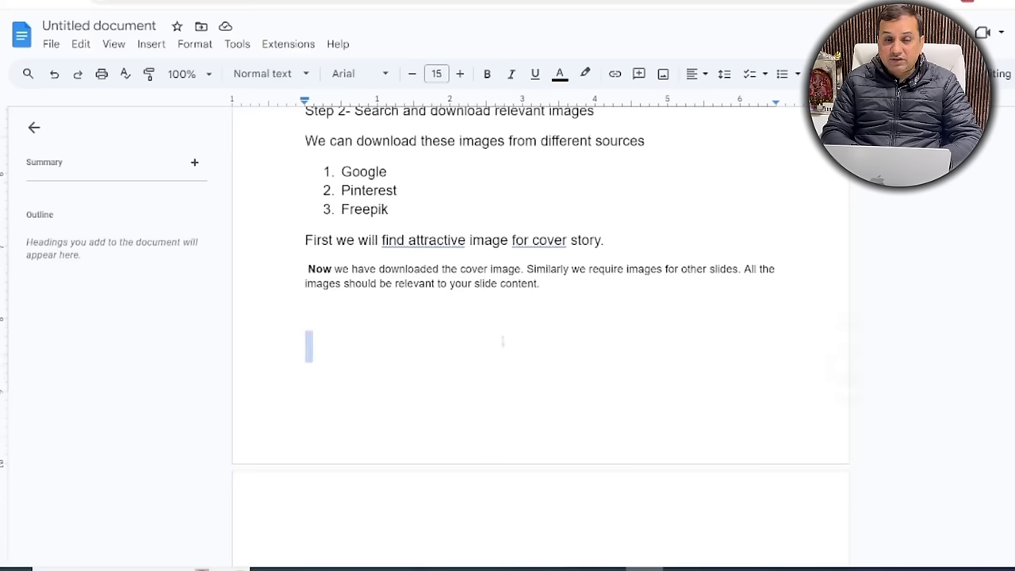
{"action": "left_click", "coordinate": [524, 315]}
{"action": "left_click", "coordinate": [513, 339]}
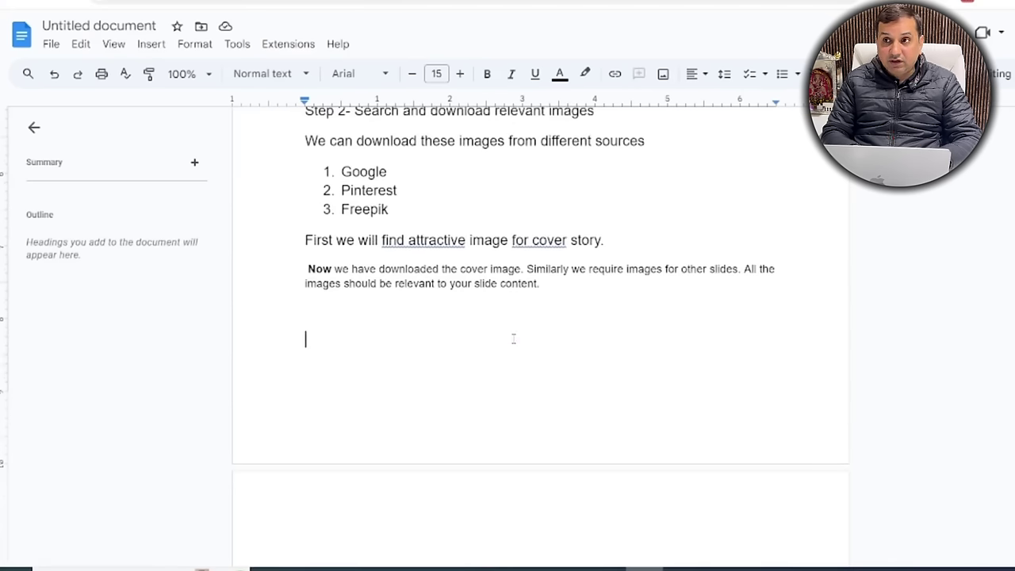
{"action": "type", "text": "Now we have sufficient images"}
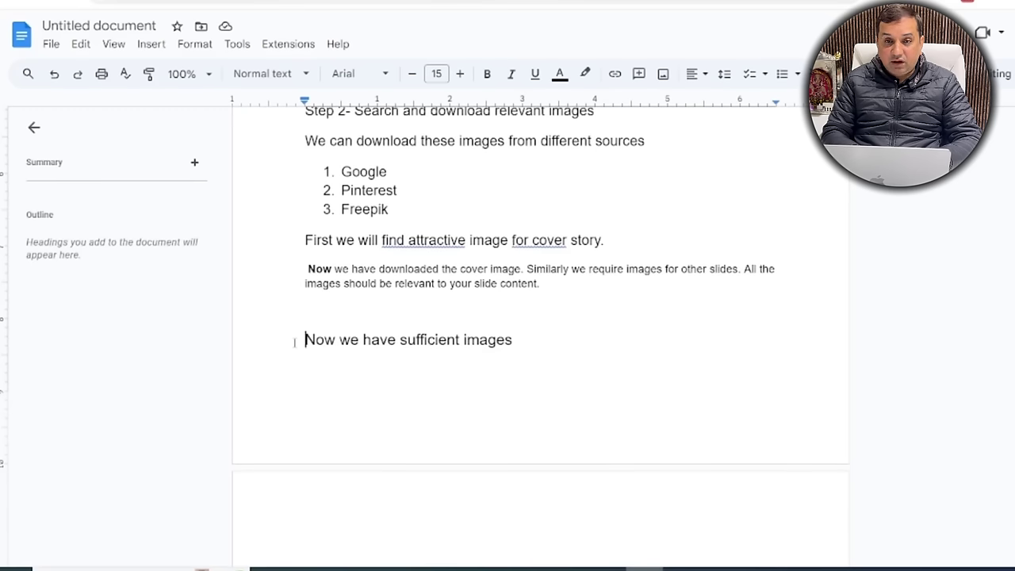
{"action": "left_click", "coordinate": [548, 341]}
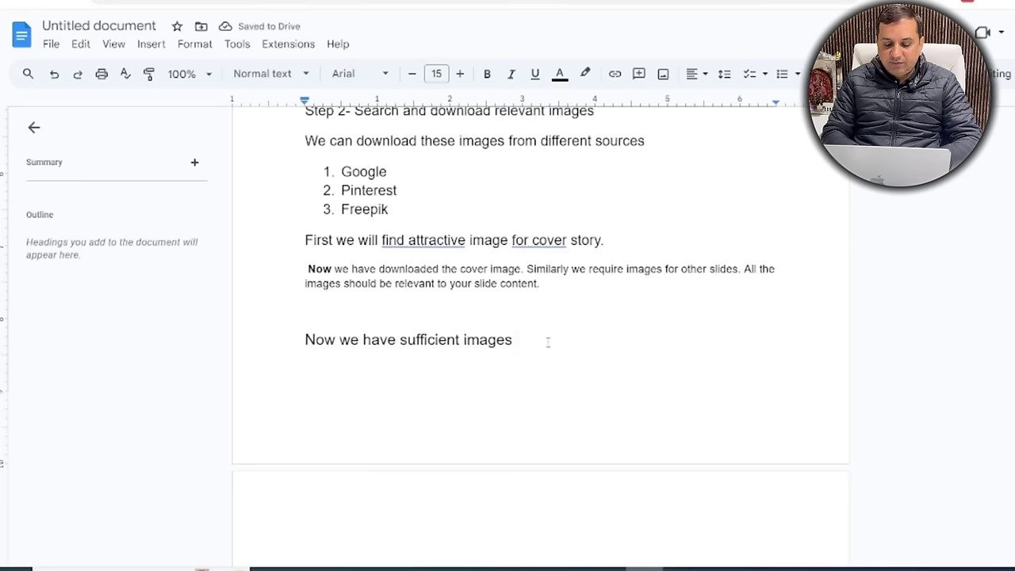
{"action": "key", "text": "BackSpace"}
{"action": "type", "text": "."}
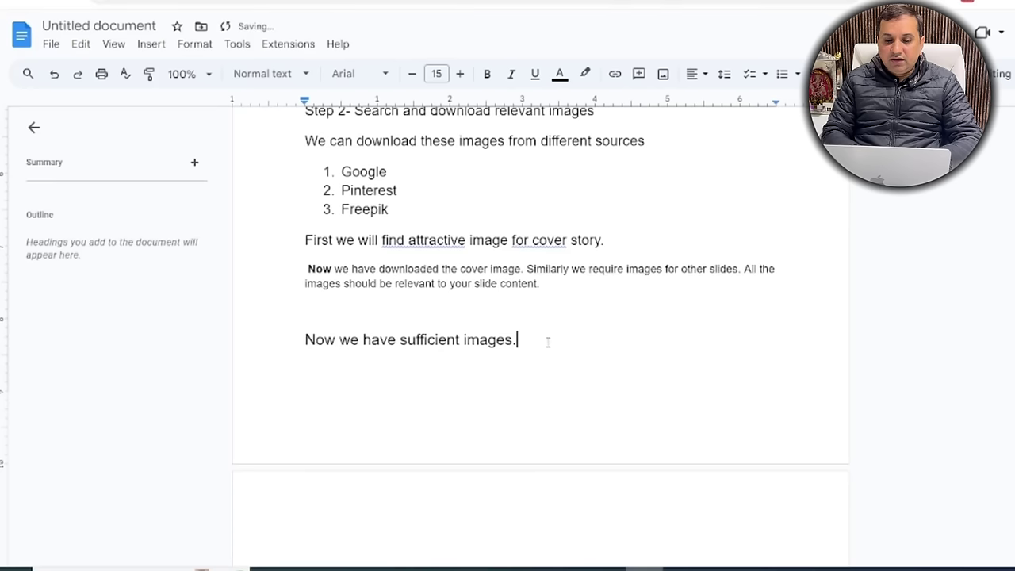
Add a new line reading "Step 3- Now we have to check copyright of these images.".
{"action": "key", "text": "Return"}
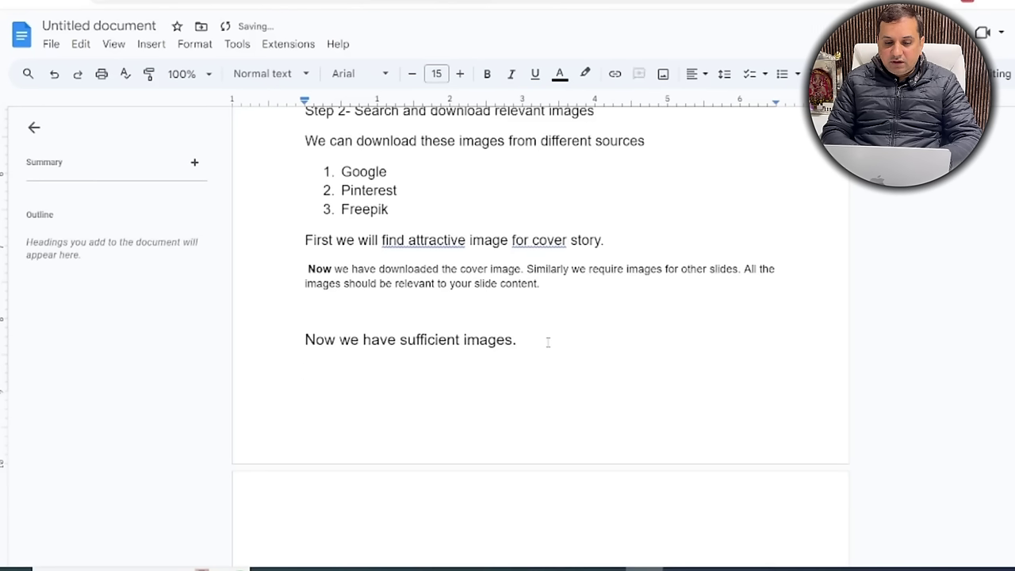
{"action": "type", "text": "Step 3-"}
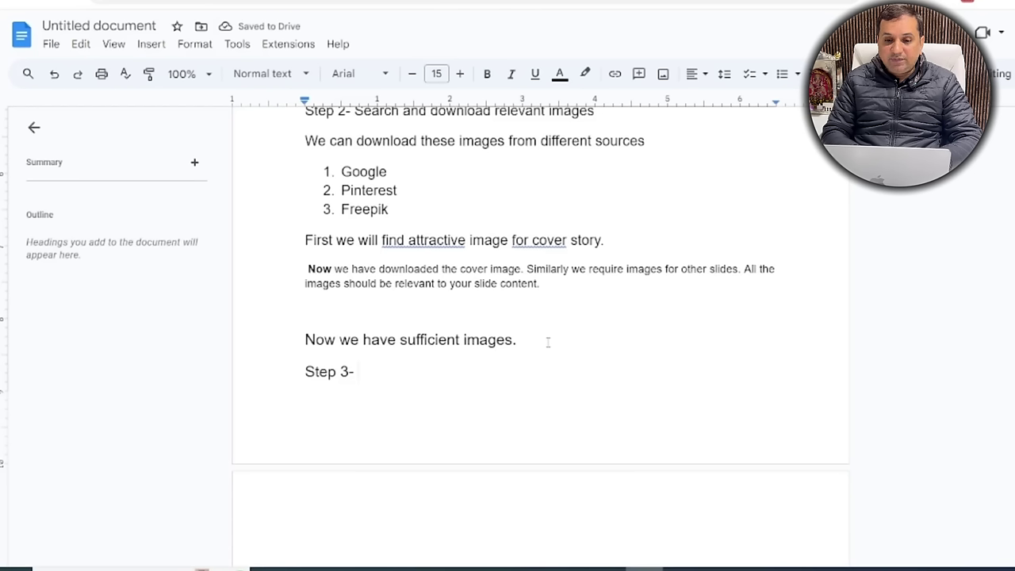
{"action": "type", "text": "Now"}
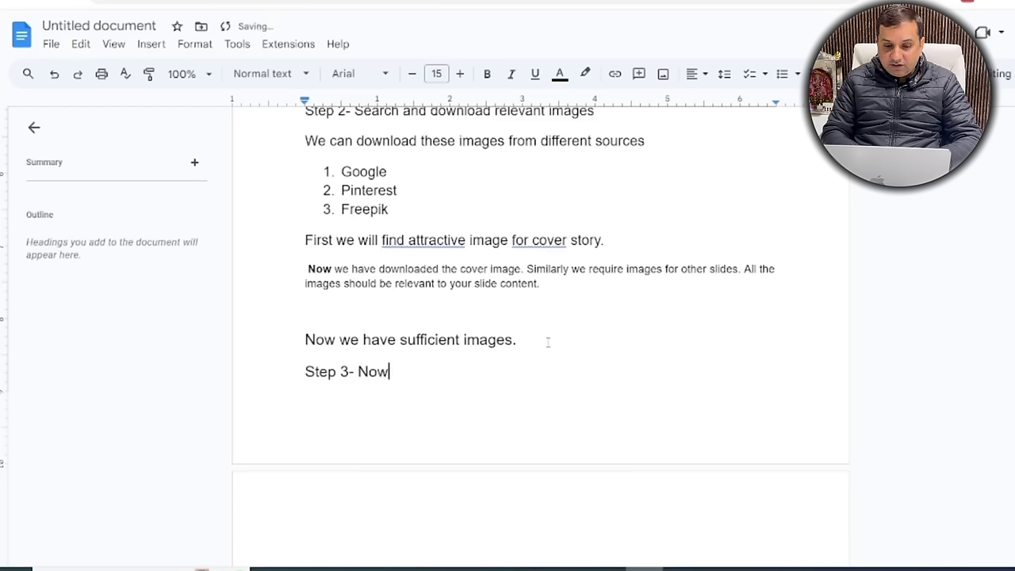
{"action": "type", "text": " we have"}
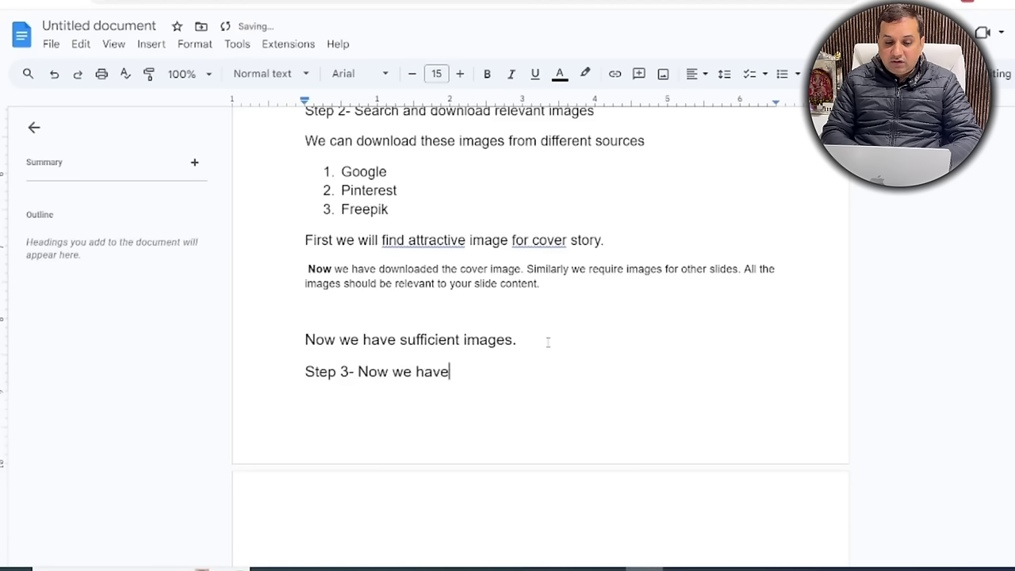
{"action": "type", "text": " to c"}
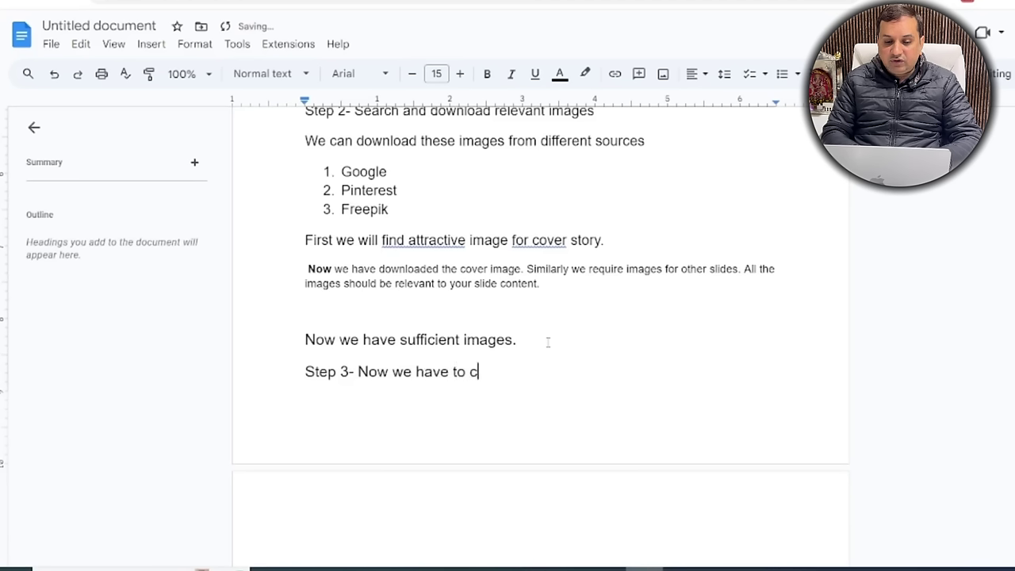
{"action": "type", "text": "heck copy"}
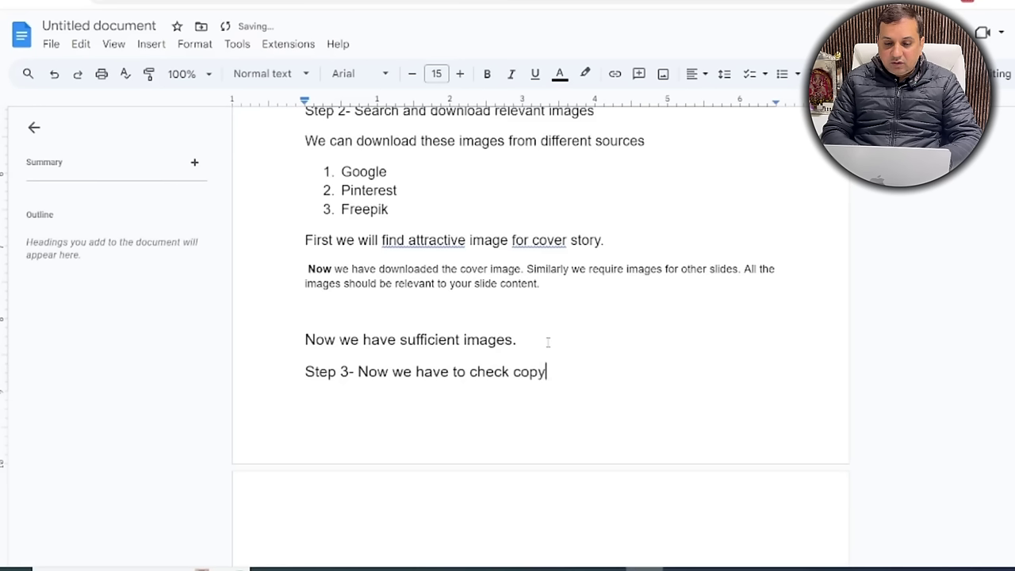
{"action": "type", "text": "right "}
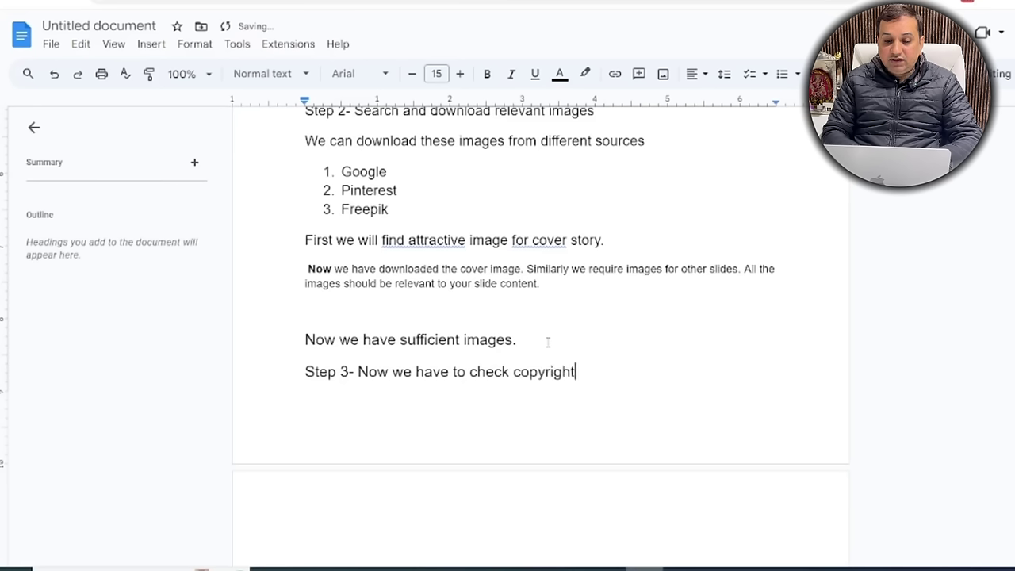
{"action": "type", "text": "of t"}
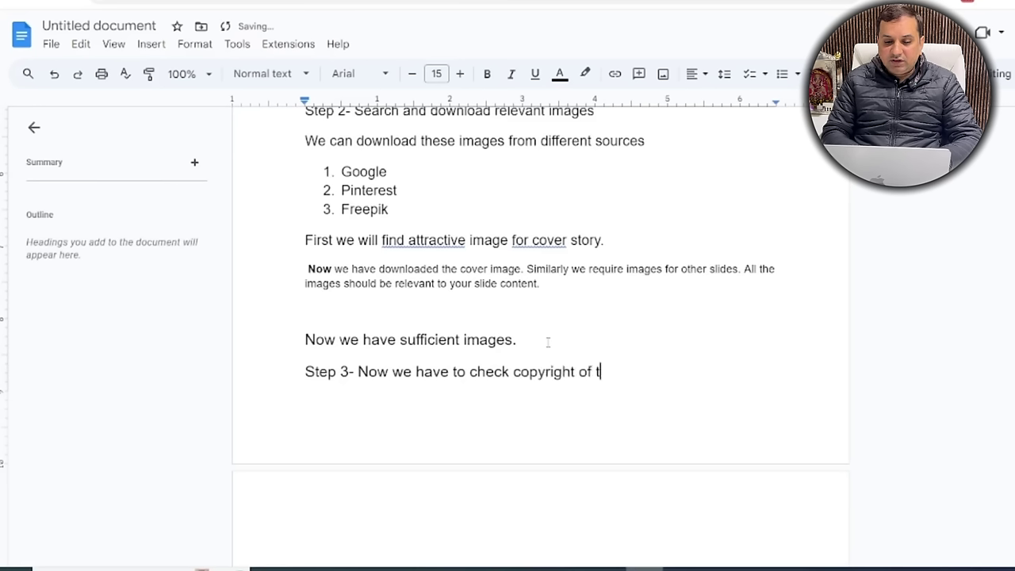
{"action": "type", "text": "hese images."}
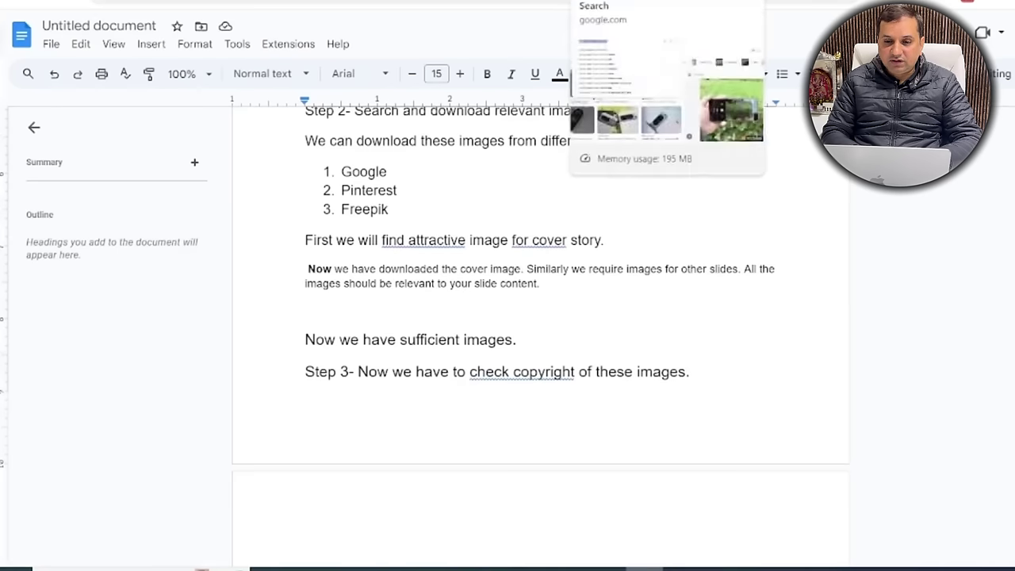
Switch to the Google Images results for "google pixel 8 pro camera" and filter the usage rights to Creative Commons licenses.
{"action": "left_click", "coordinate": [627, 3]}
{"action": "left_click", "coordinate": [683, 82]}
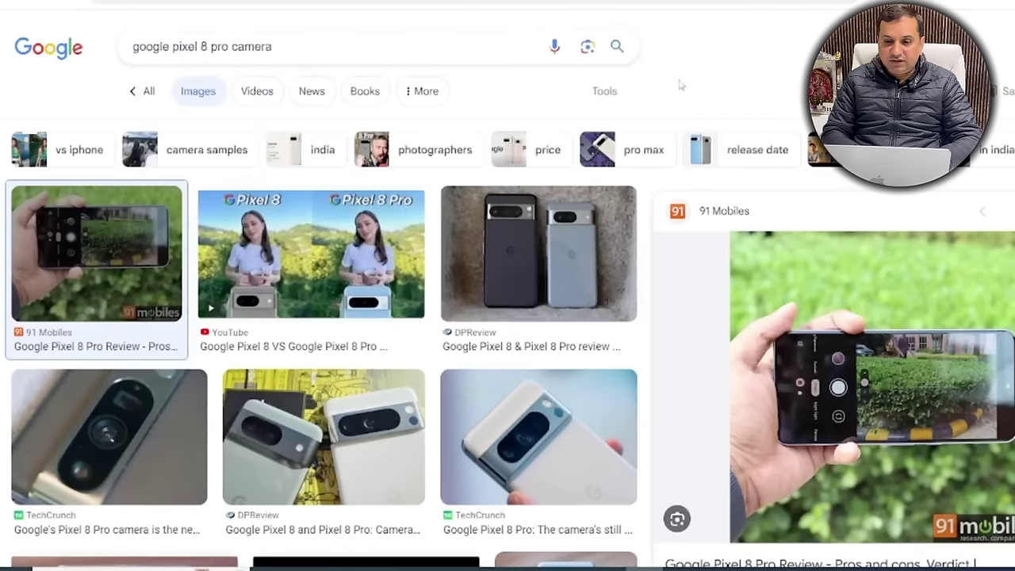
{"action": "left_click", "coordinate": [600, 92]}
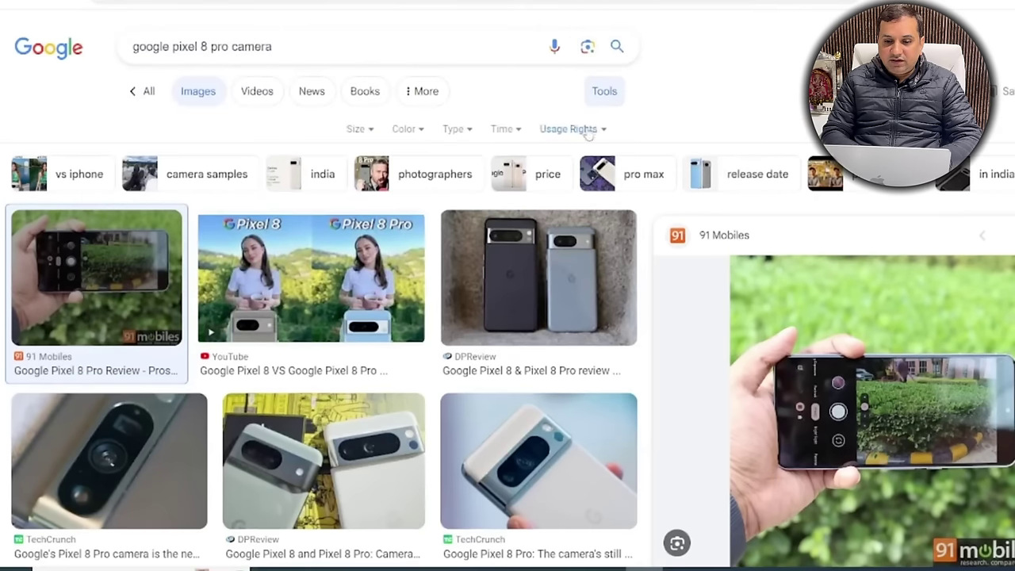
{"action": "left_click", "coordinate": [583, 129]}
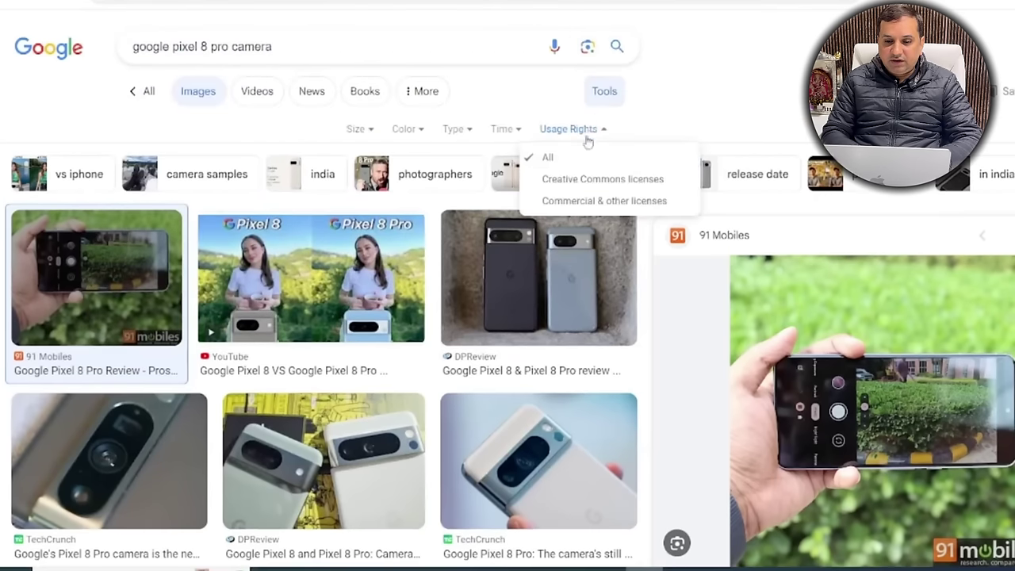
{"action": "left_click", "coordinate": [578, 182]}
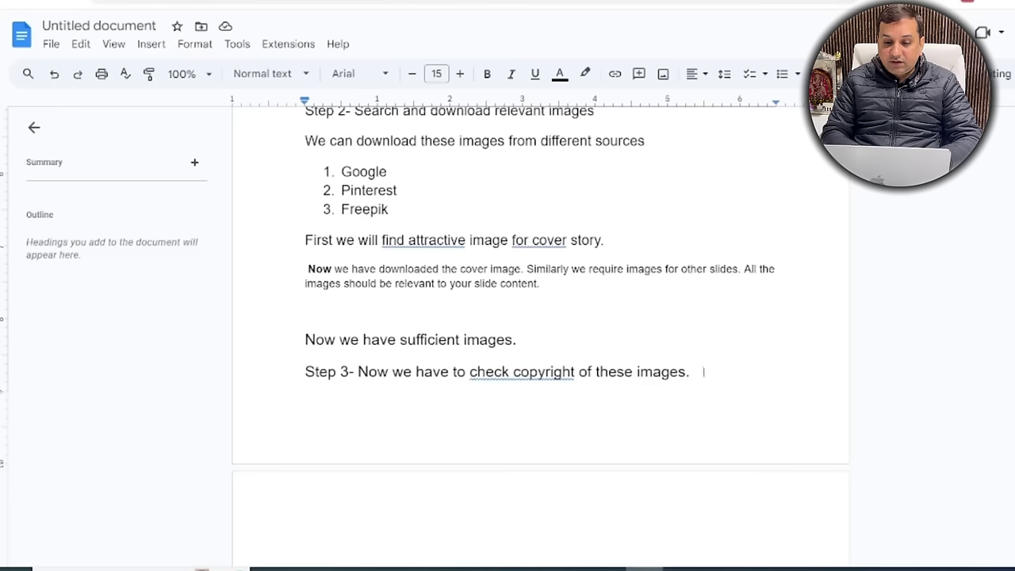
Return to the document and add "Use common licence option in google search while finding the images." on the page after Step 3.
{"action": "key", "text": "Return"}
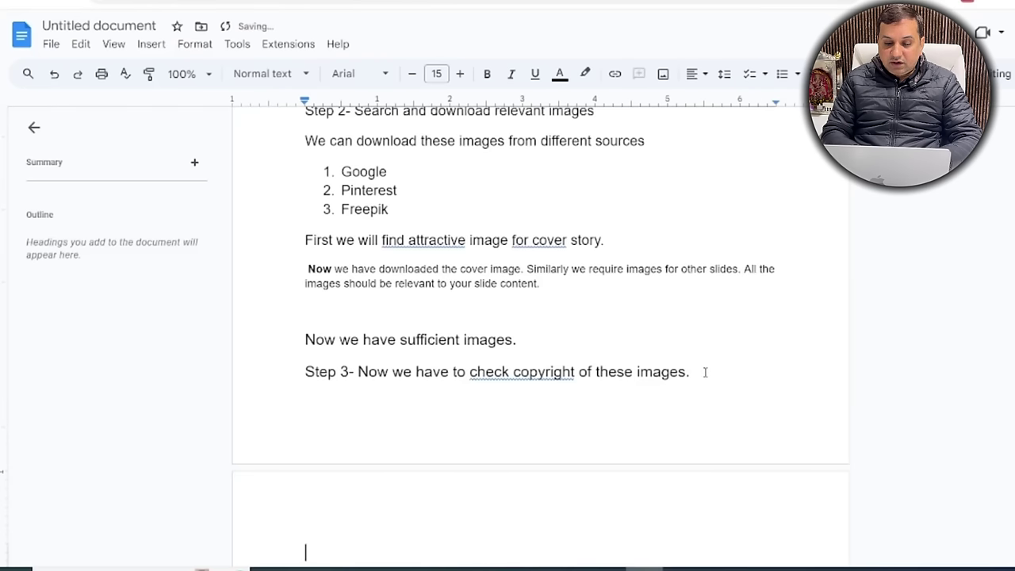
{"action": "type", "text": "Use comm"}
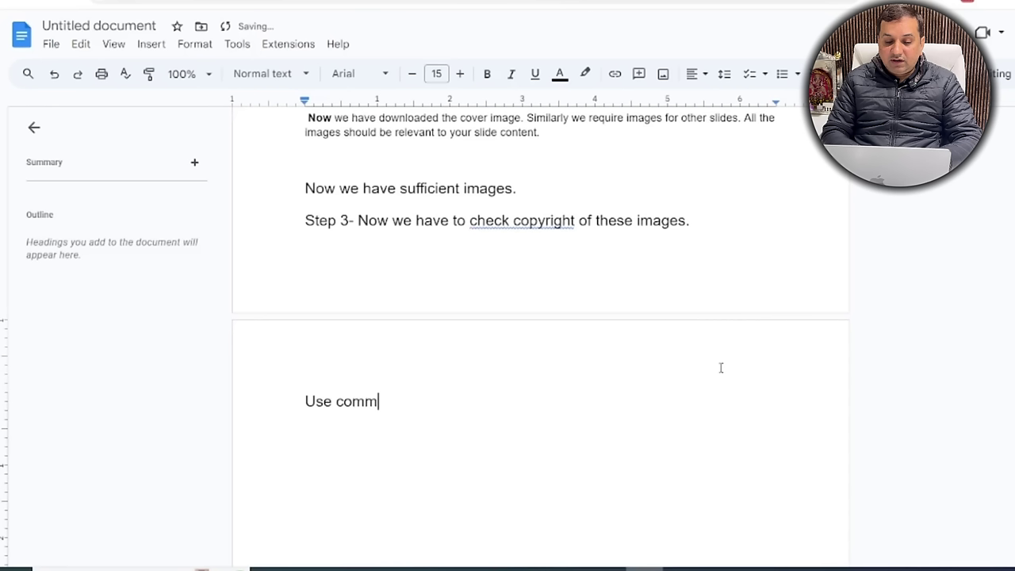
{"action": "type", "text": "on lic"}
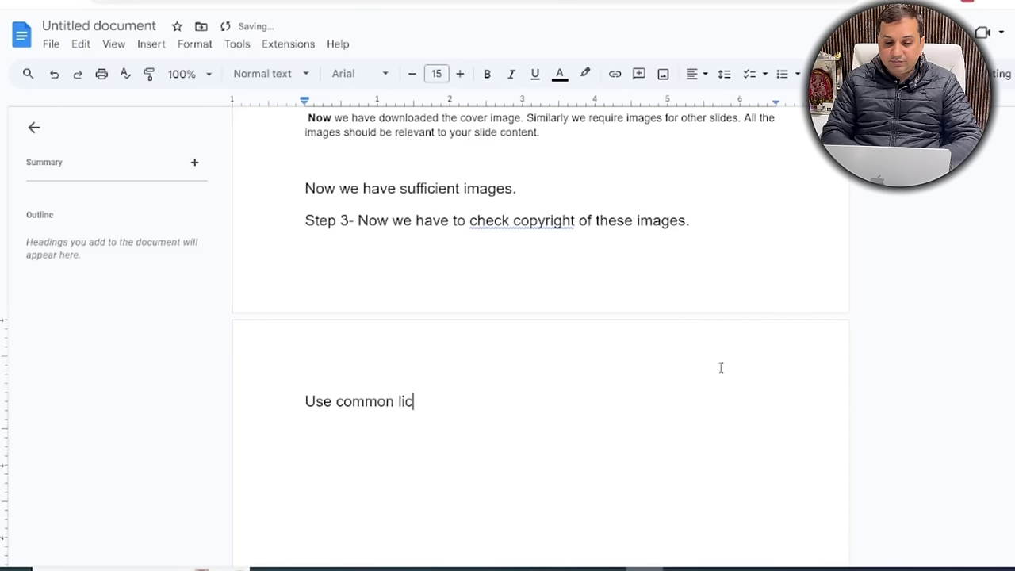
{"action": "type", "text": "ence option in google search while finding the images"}
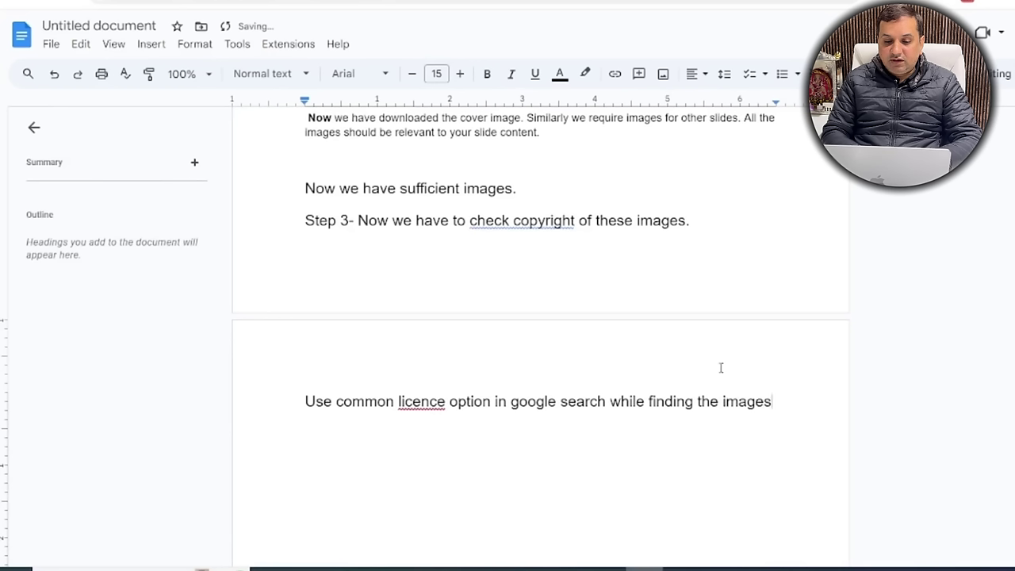
{"action": "type", "text": "."}
Add the line "Now you have to check image properties." below the licence note.
{"action": "key", "text": "Return"}
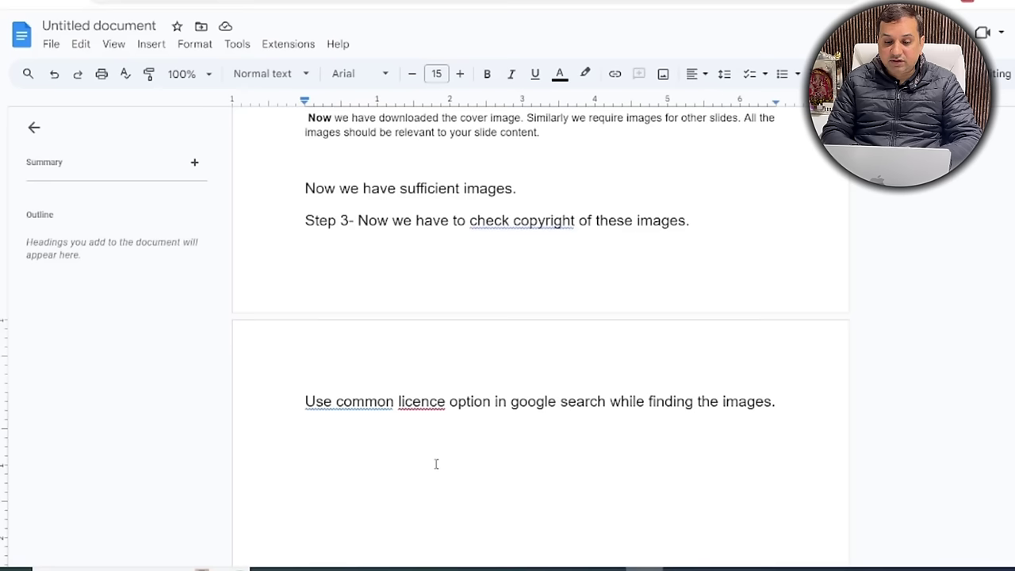
{"action": "type", "text": "Now "}
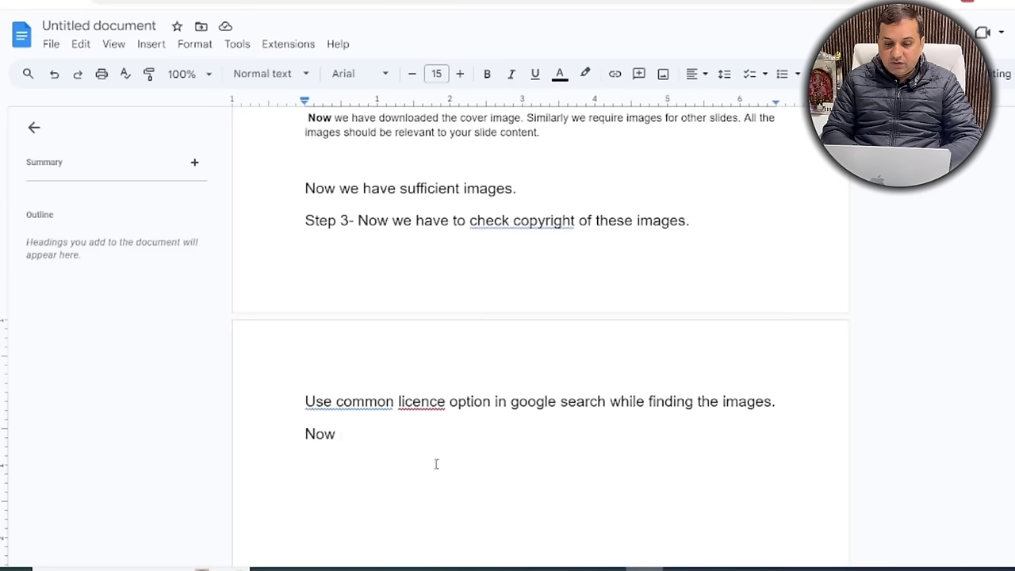
{"action": "type", "text": "t"}
{"action": "key", "text": "BackSpace"}
{"action": "type", "text": "you "}
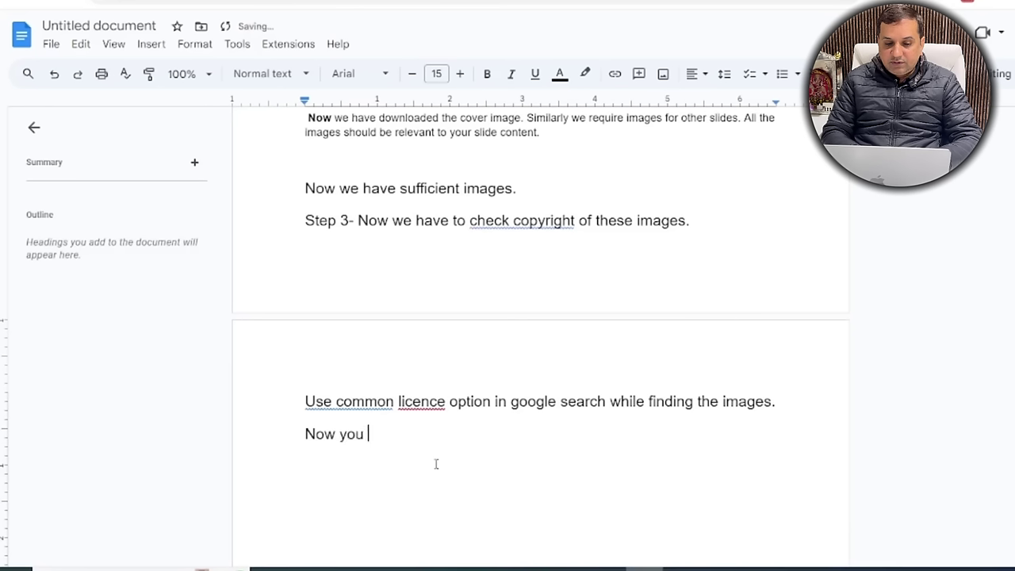
{"action": "type", "text": "have to ch"}
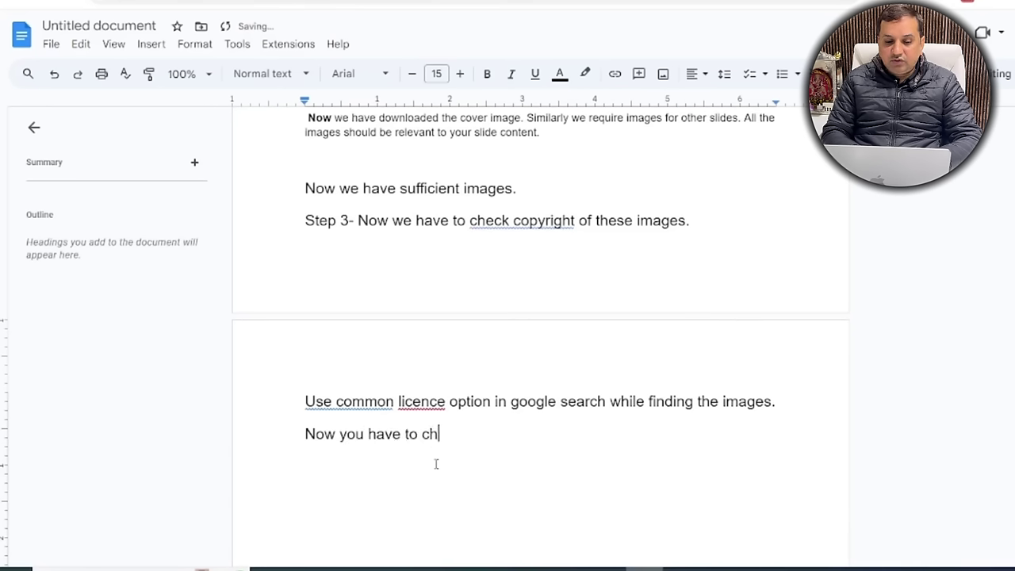
{"action": "type", "text": "eck image "}
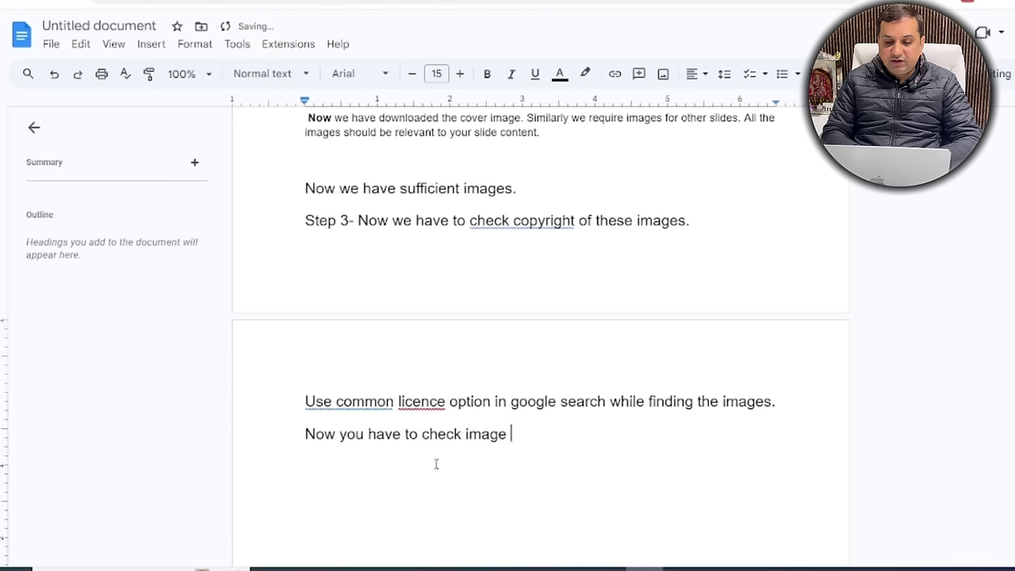
{"action": "type", "text": "properties"}
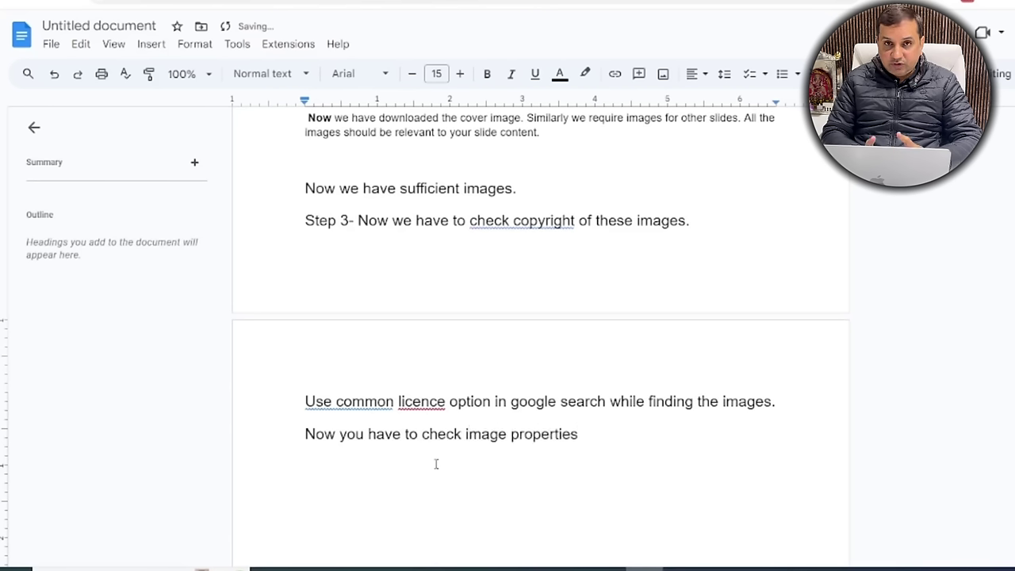
{"action": "type", "text": "."}
Switch to the "webstory images" folder in File Explorer, refresh it and select all eight images.
{"action": "left_click", "coordinate": [382, 568]}
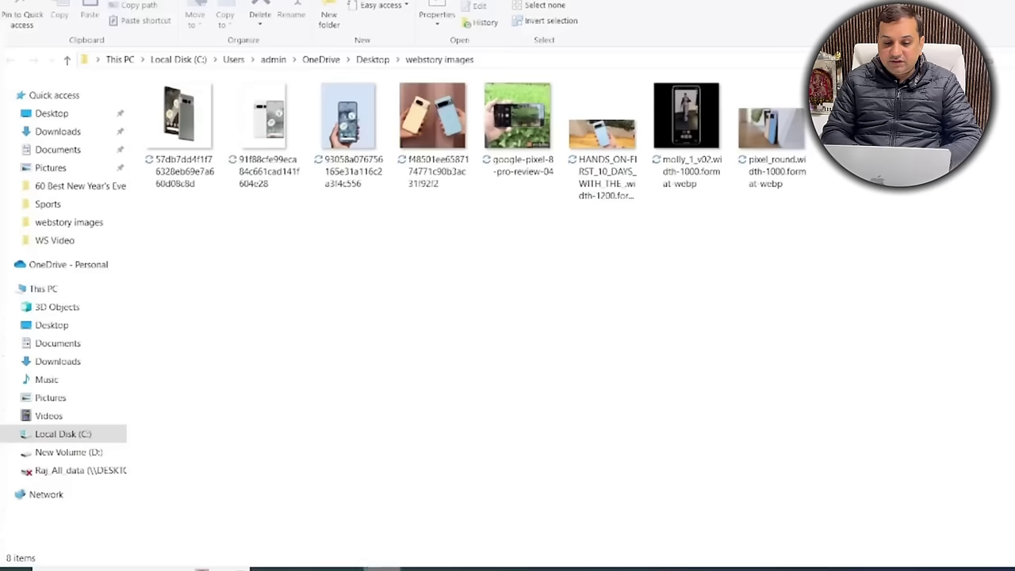
{"action": "right_click", "coordinate": [751, 279]}
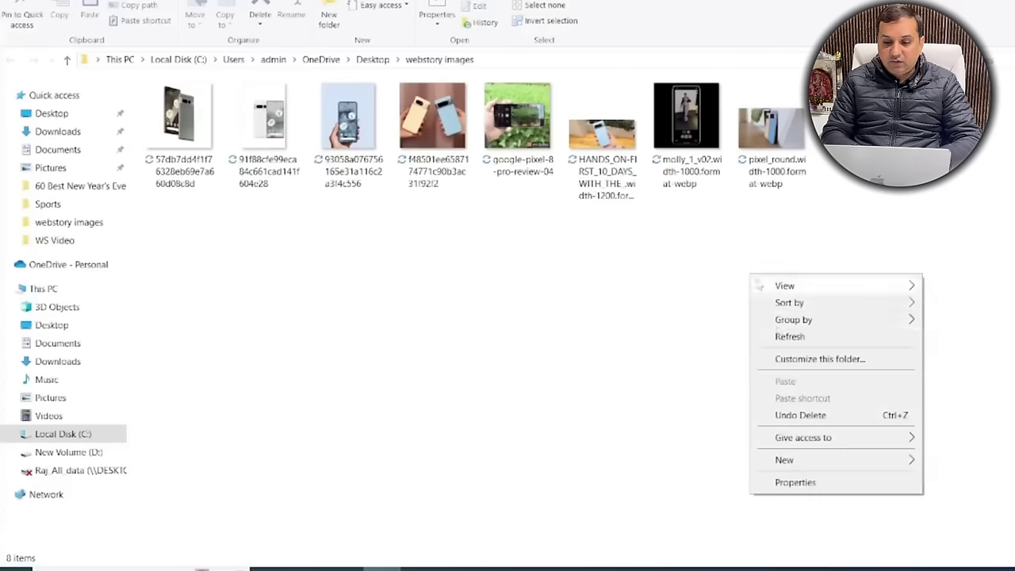
{"action": "left_click", "coordinate": [820, 337]}
{"action": "left_click_drag", "start_coordinate": [824, 200], "coordinate": [205, 141]}
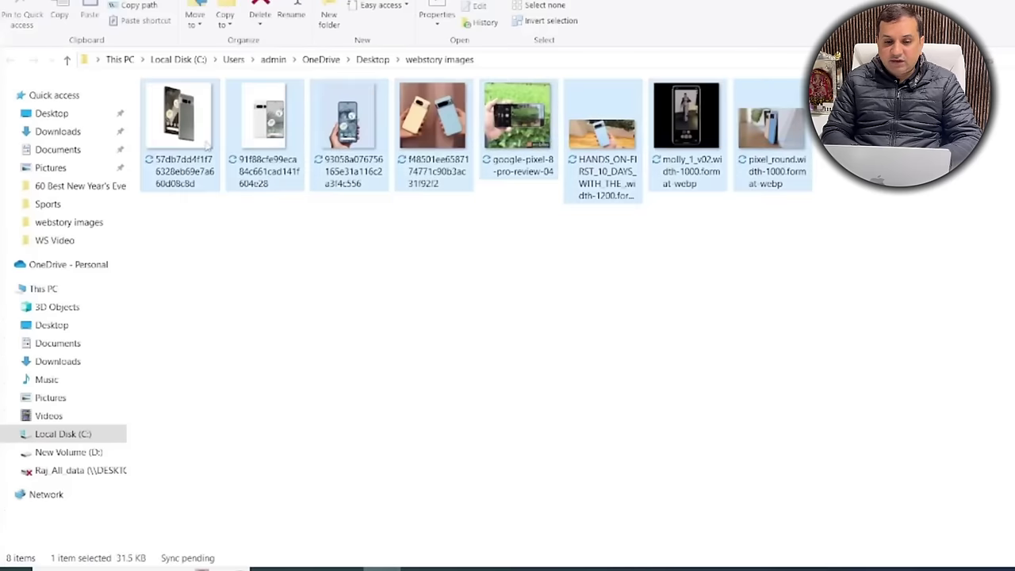
Remove all listed properties and personal information from the eight selected images themselves, without creating copies.
{"action": "right_click", "coordinate": [204, 141]}
{"action": "left_click", "coordinate": [261, 529]}
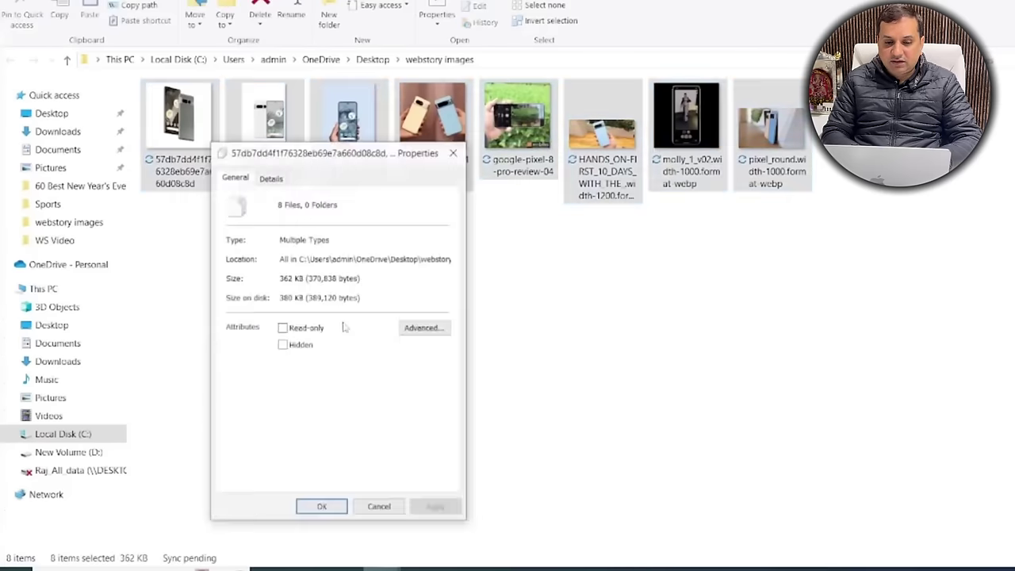
{"action": "left_click", "coordinate": [272, 179]}
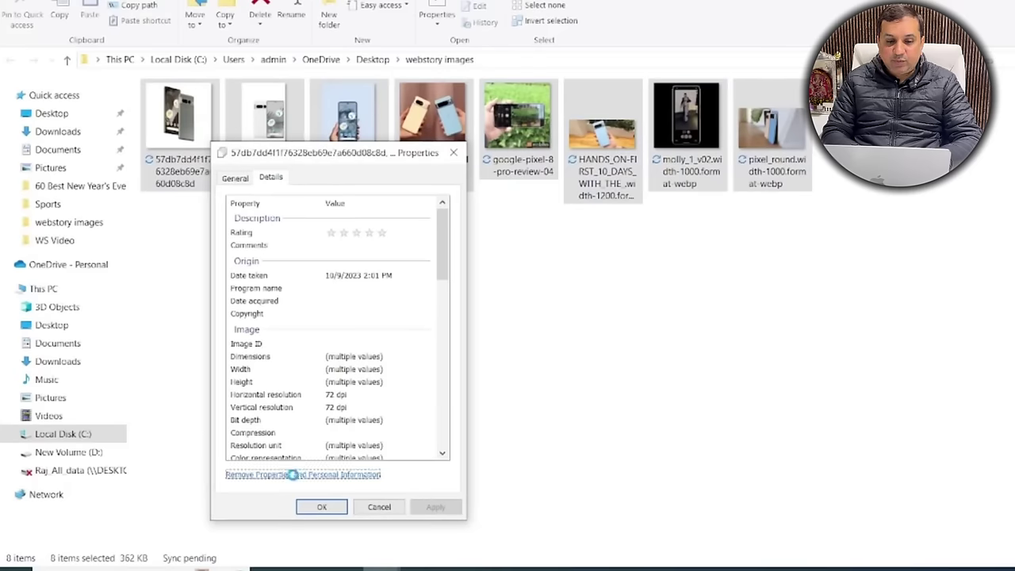
{"action": "left_click", "coordinate": [295, 474]}
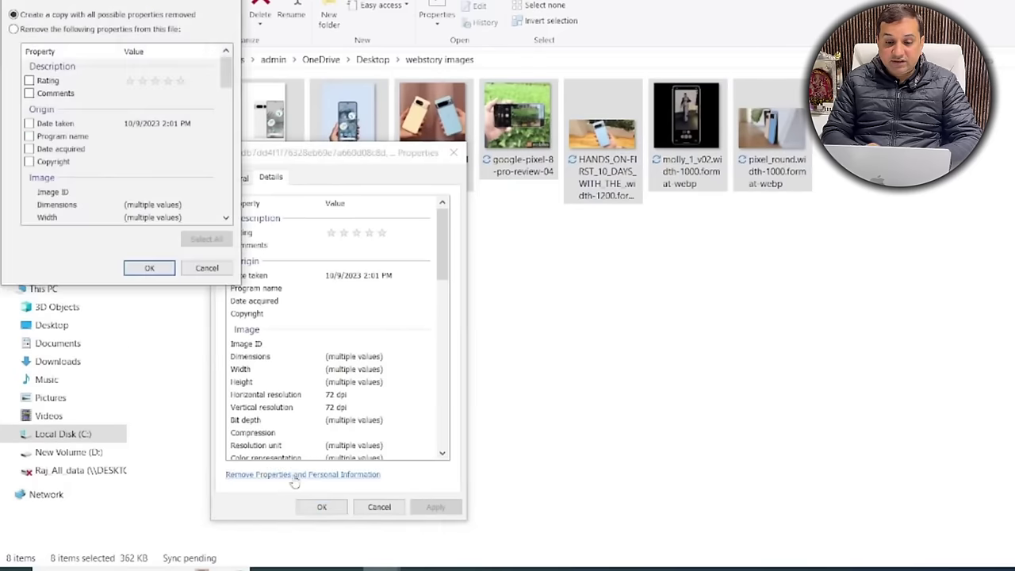
{"action": "left_click", "coordinate": [15, 30]}
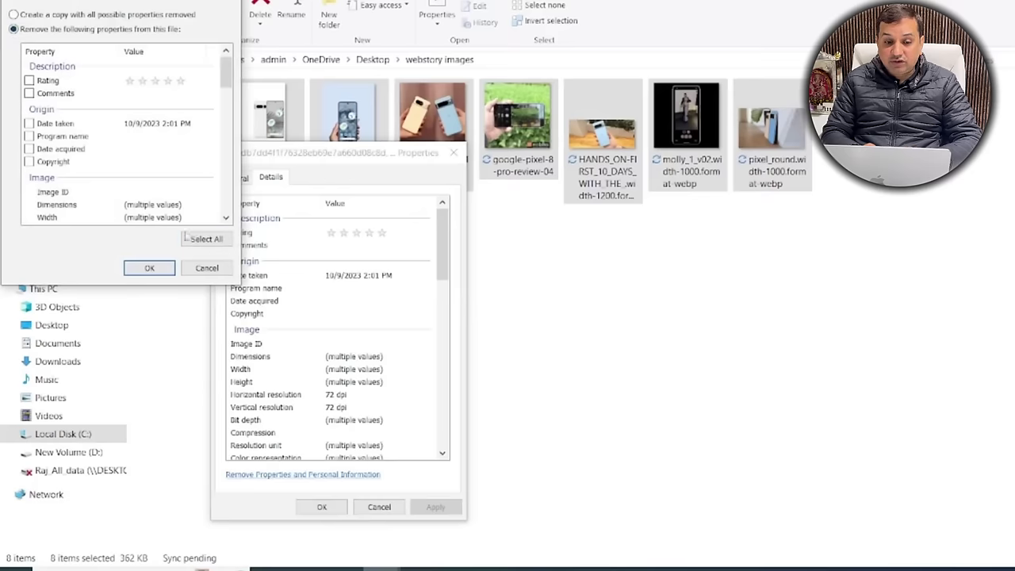
{"action": "left_click", "coordinate": [204, 243]}
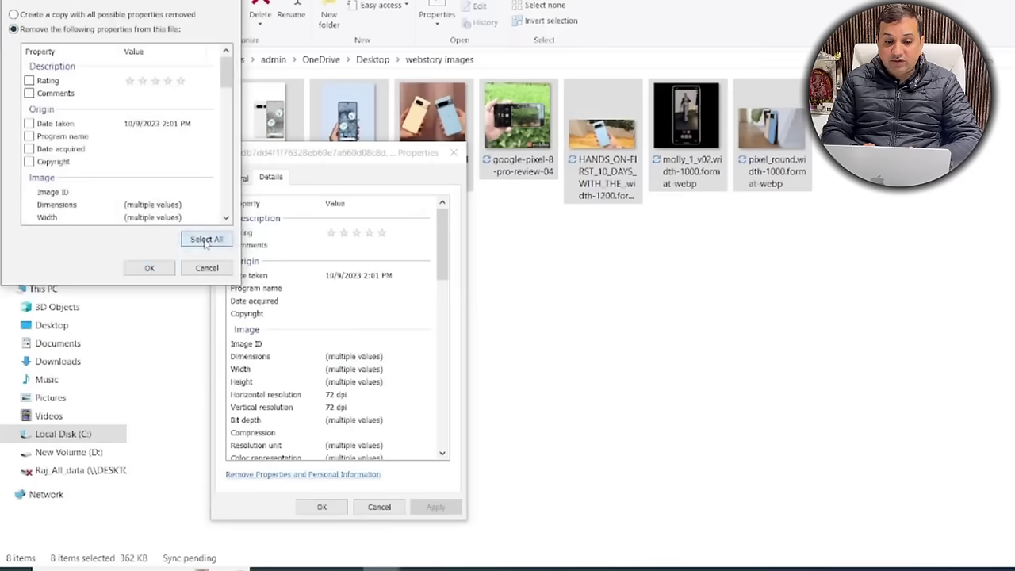
{"action": "left_click", "coordinate": [150, 268]}
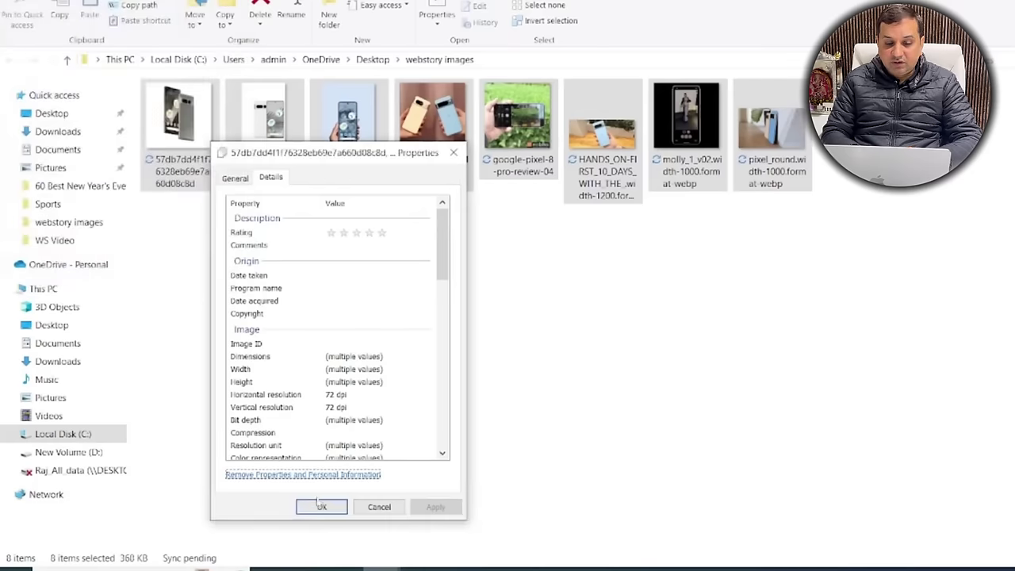
{"action": "left_click", "coordinate": [321, 505]}
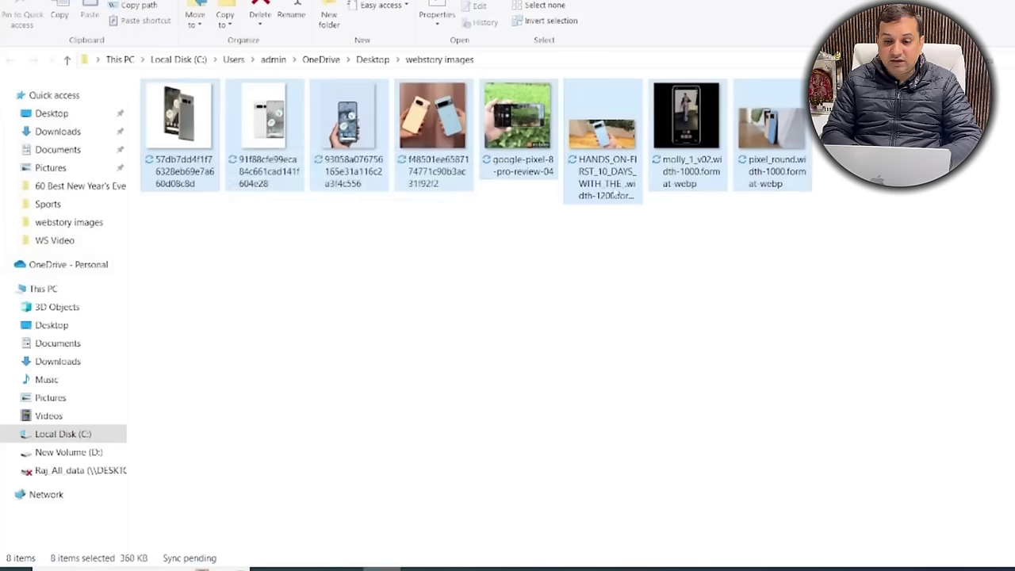
Rename all eight selected images together as "Google Pixel 8 Pro" and switch back to the document.
{"action": "right_click", "coordinate": [614, 190]}
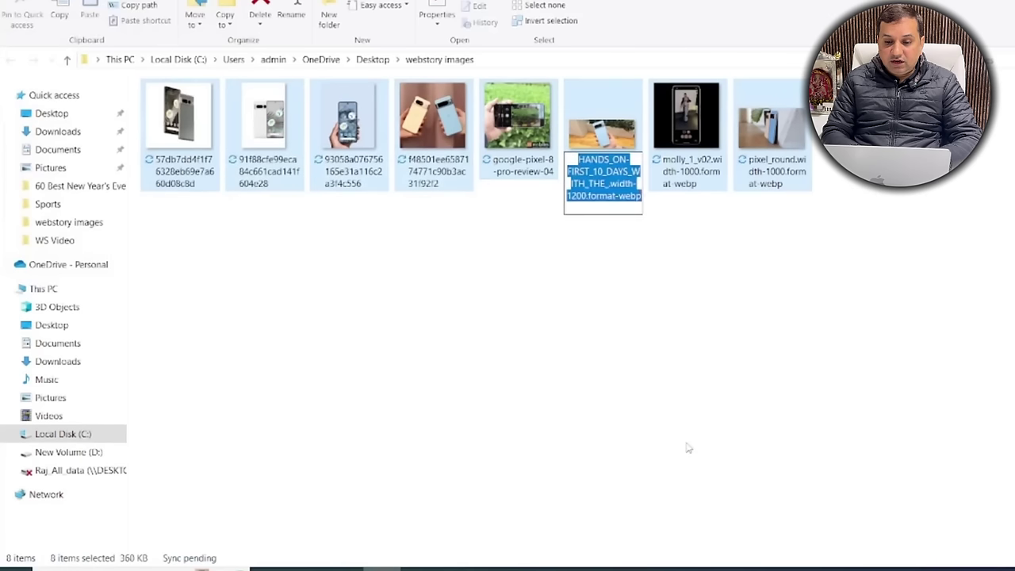
{"action": "type", "text": "Google Pixel 8 Pro"}
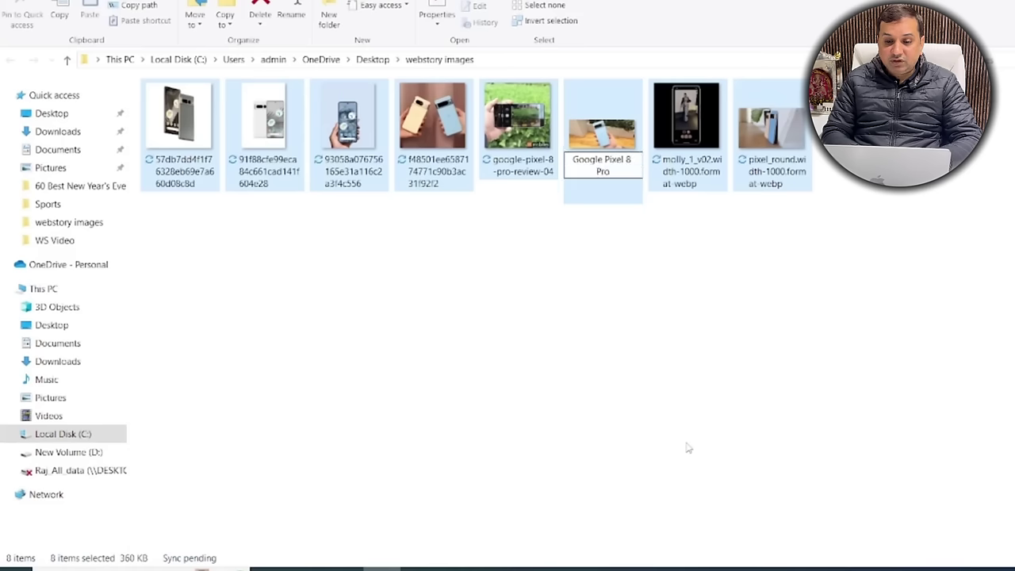
{"action": "key", "text": "Return"}
{"action": "right_click", "coordinate": [603, 351]}
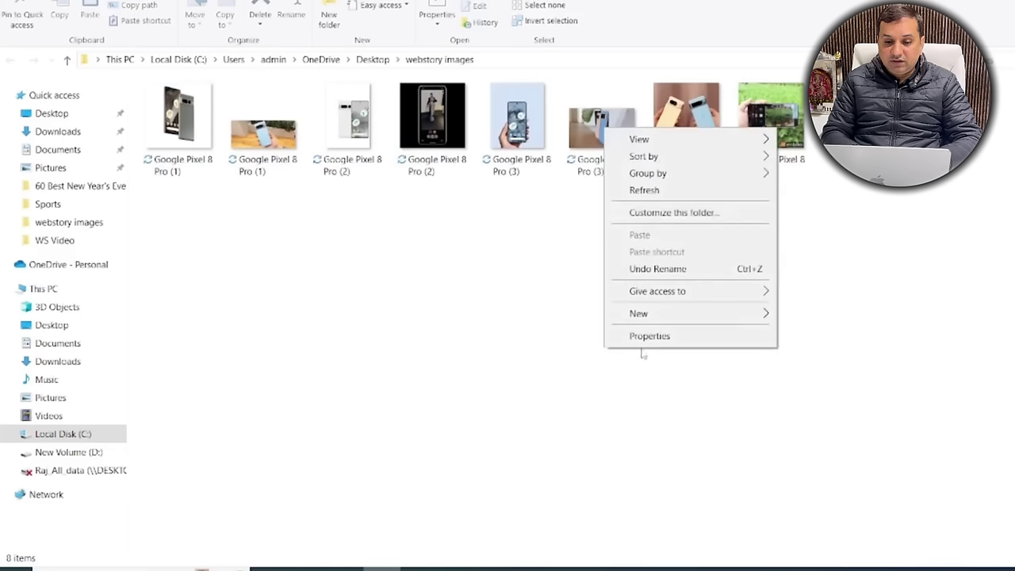
{"action": "left_click", "coordinate": [650, 494]}
{"action": "key", "text": "alt+Tab"}
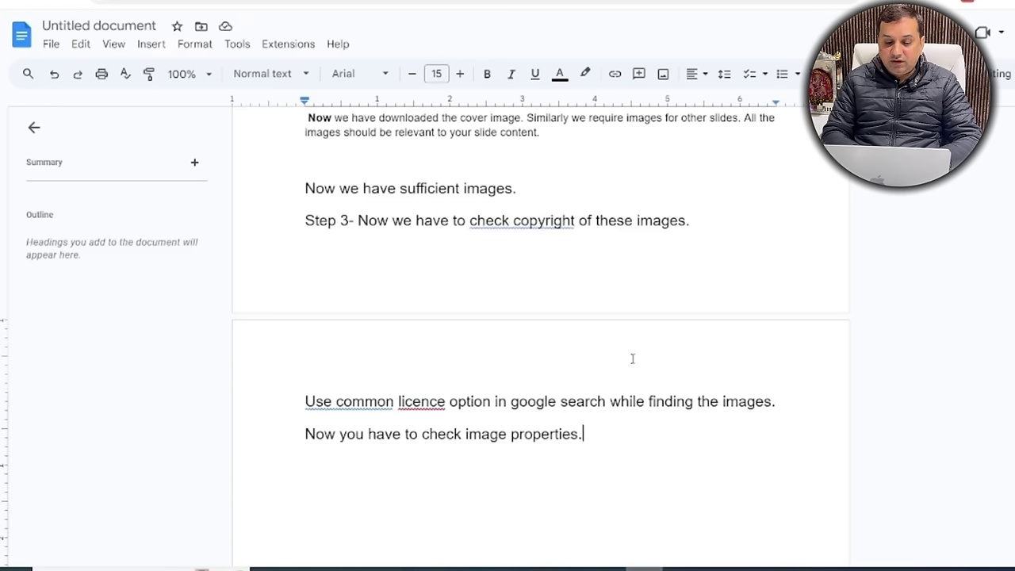
{"action": "key", "text": "Return"}
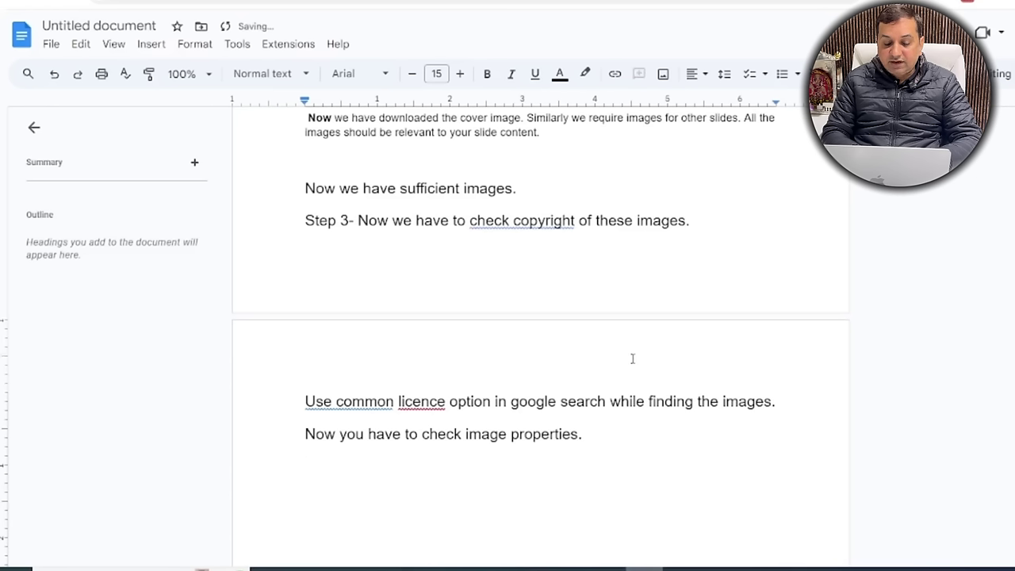
{"action": "type", "text": "Ste"}
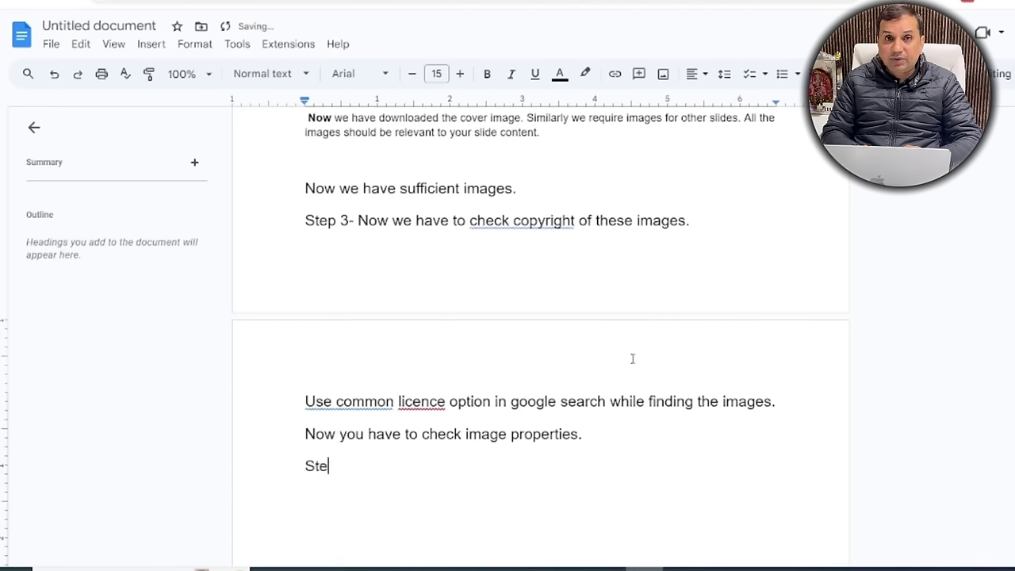
{"action": "type", "text": "p 4"}
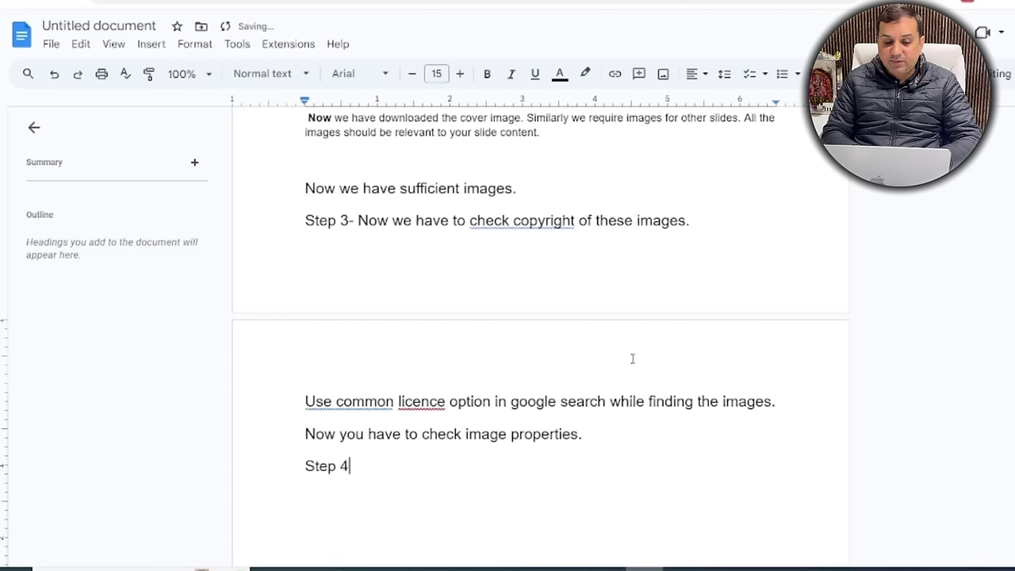
{"action": "type", "text": "-"}
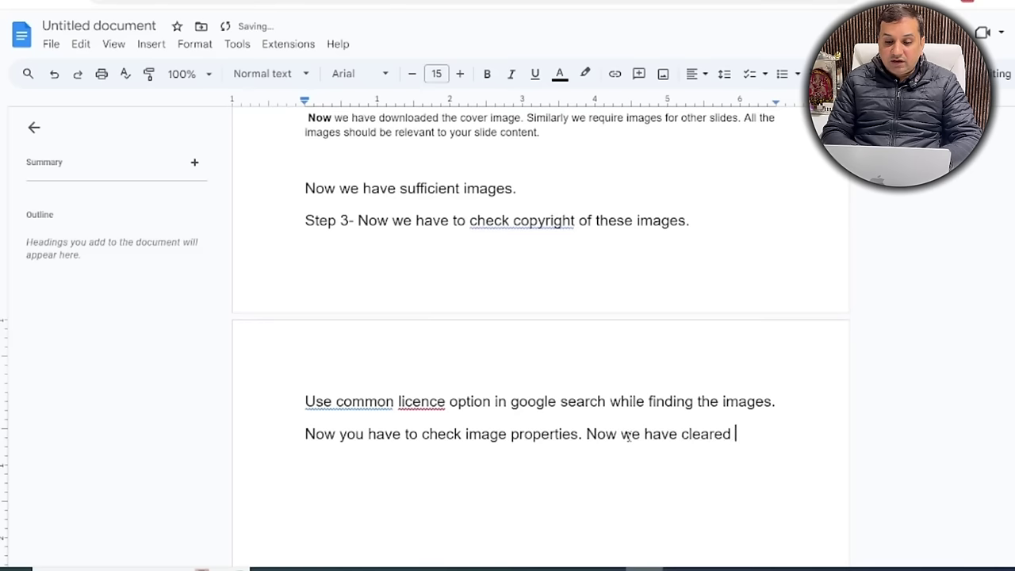
Continue the image properties line with "Now we have cleared all existing properties of all the images.".
{"action": "type", "text": "all"}
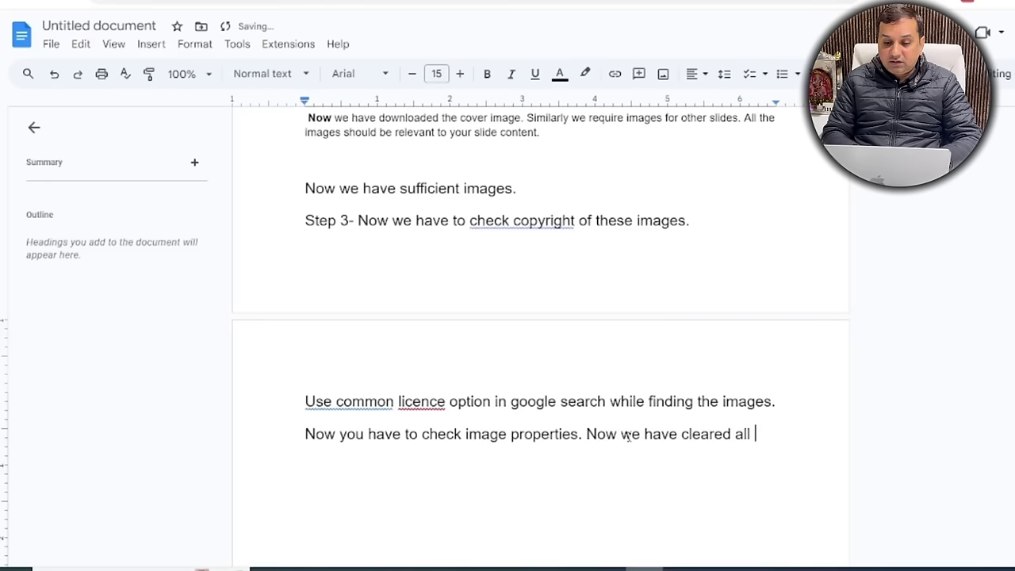
{"action": "type", "text": " existing properties"}
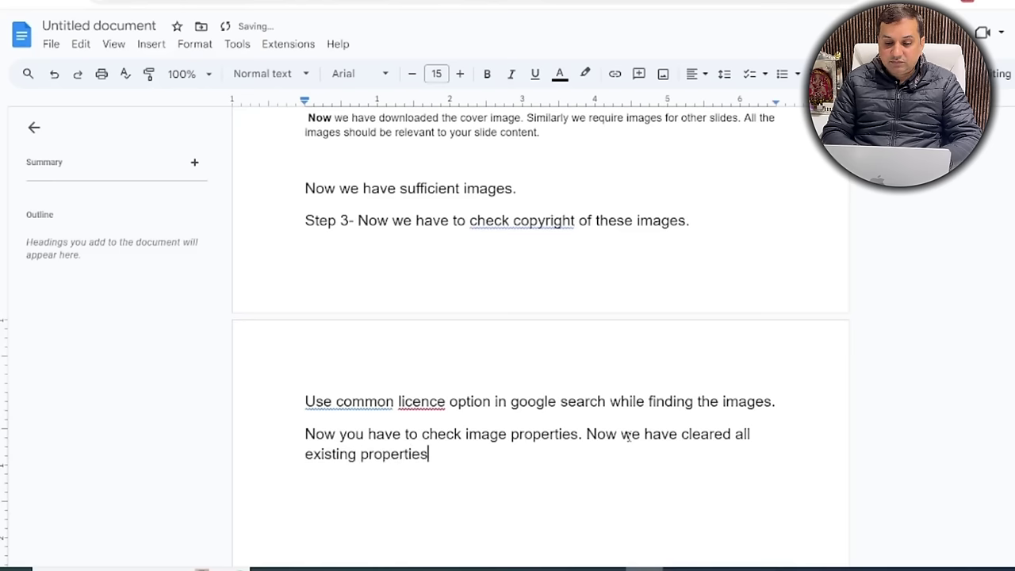
{"action": "type", "text": " of t"}
{"action": "key", "text": "BackSpace"}
{"action": "type", "text": "all the images."}
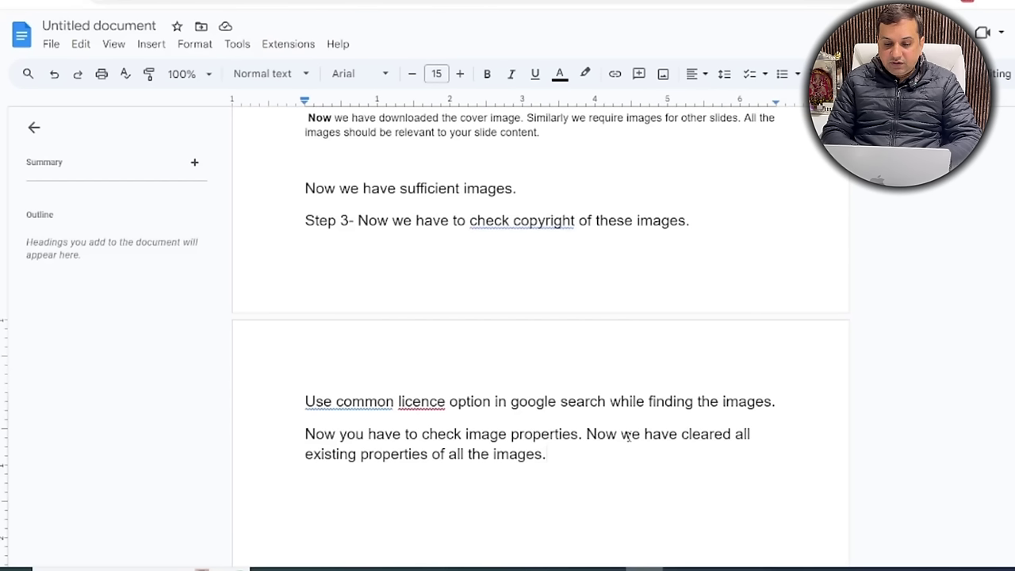
Leave a blank line below and add "Also You have to check watermark on the images".
{"action": "key", "text": "Return"}
{"action": "key", "text": "Return"}
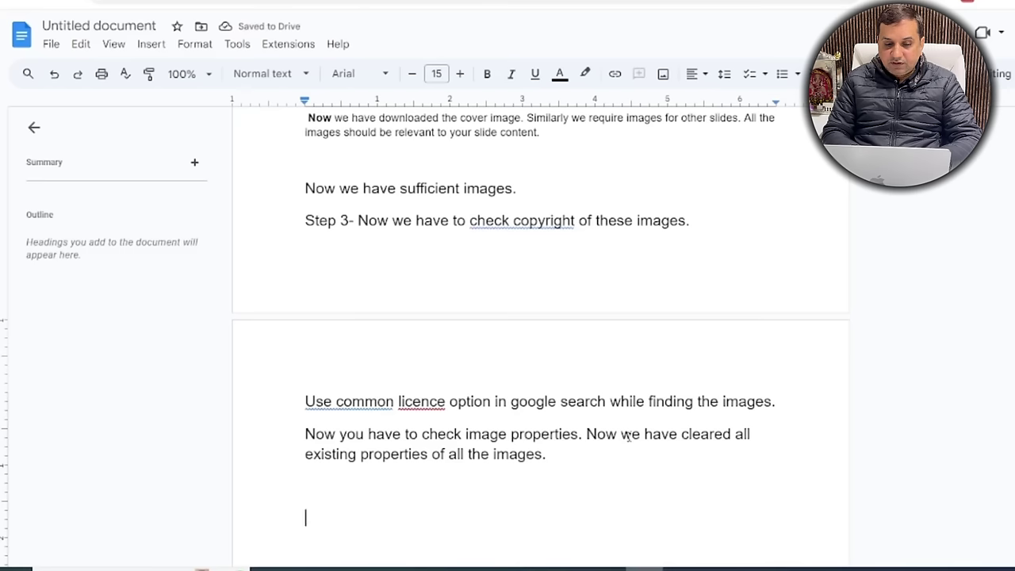
{"action": "type", "text": "You"}
{"action": "key", "text": "Home"}
{"action": "type", "text": "Also"}
{"action": "key", "text": "End"}
{"action": "key", "text": "Return"}
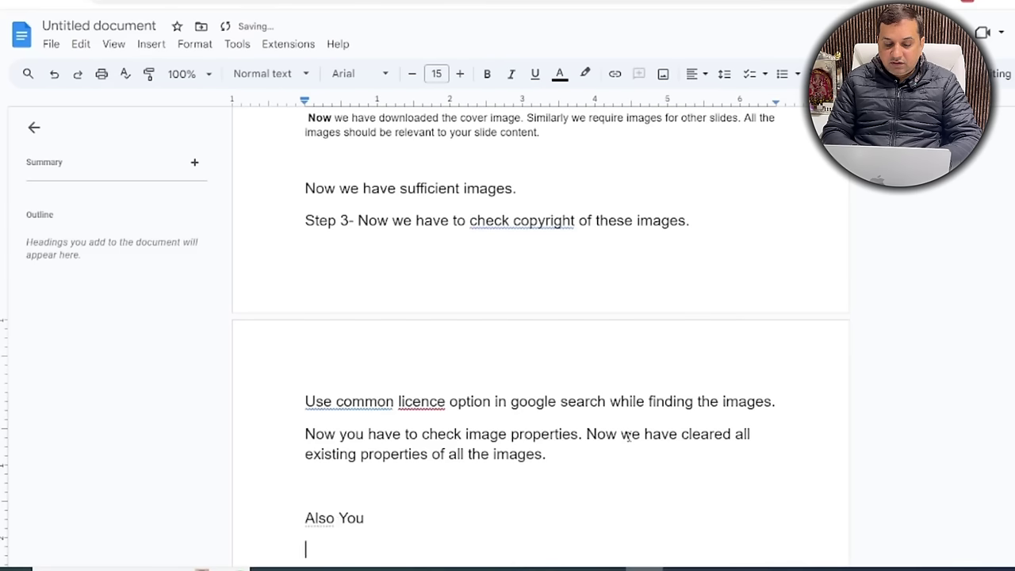
{"action": "key", "text": "BackSpace"}
{"action": "type", "text": "have "}
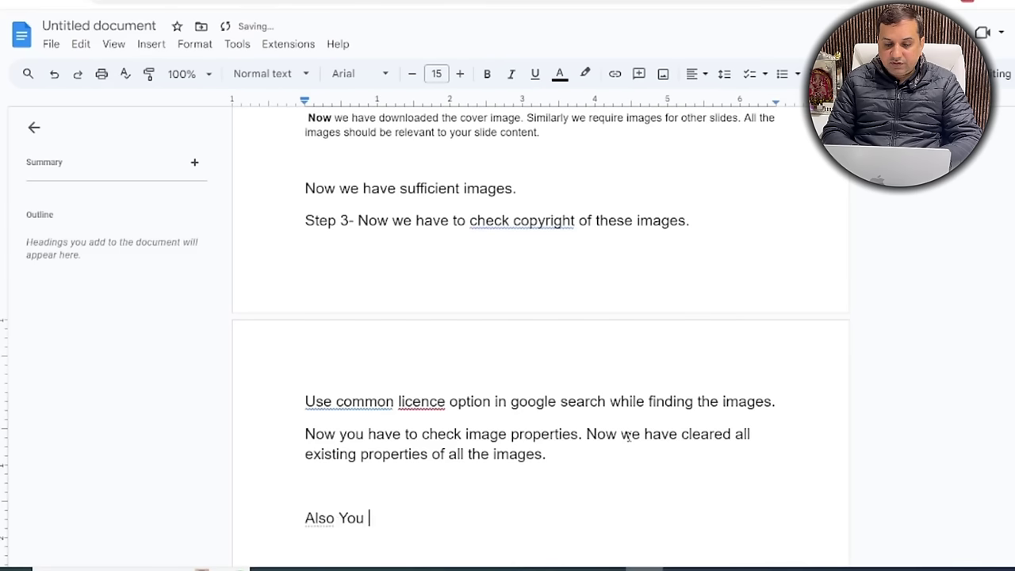
{"action": "type", "text": "to check wat"}
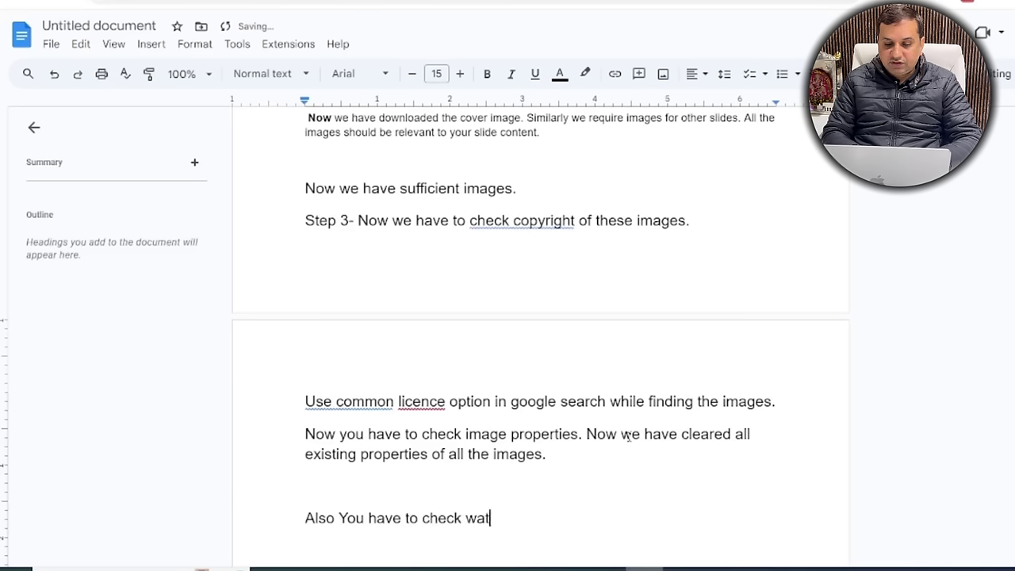
{"action": "type", "text": "ermark "}
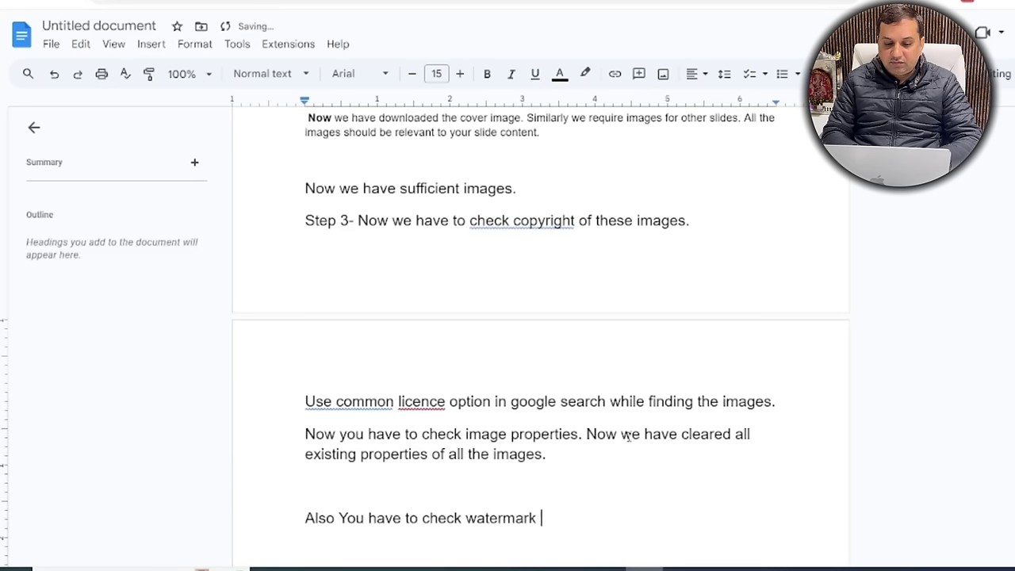
{"action": "type", "text": "on"}
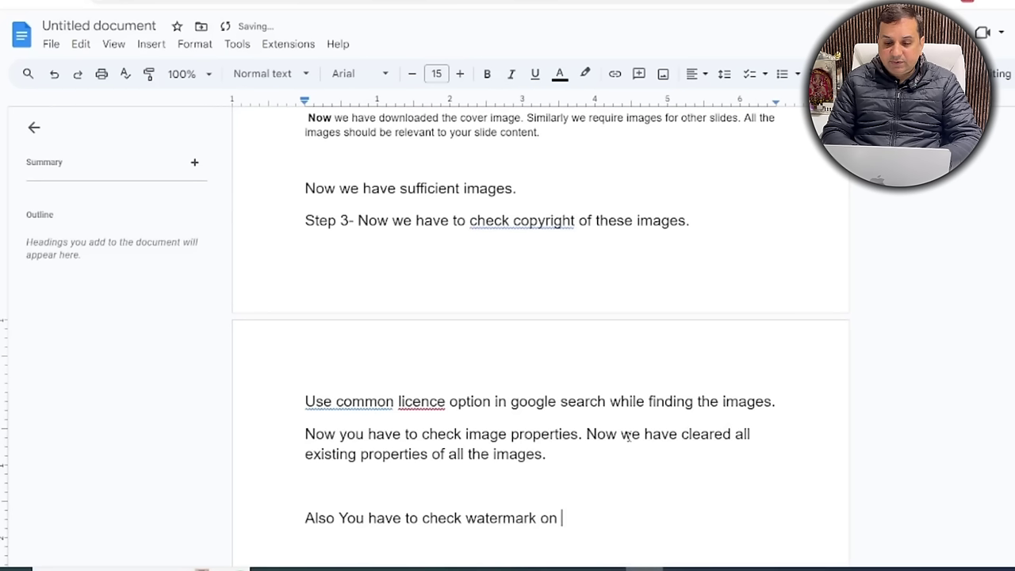
{"action": "type", "text": " the images"}
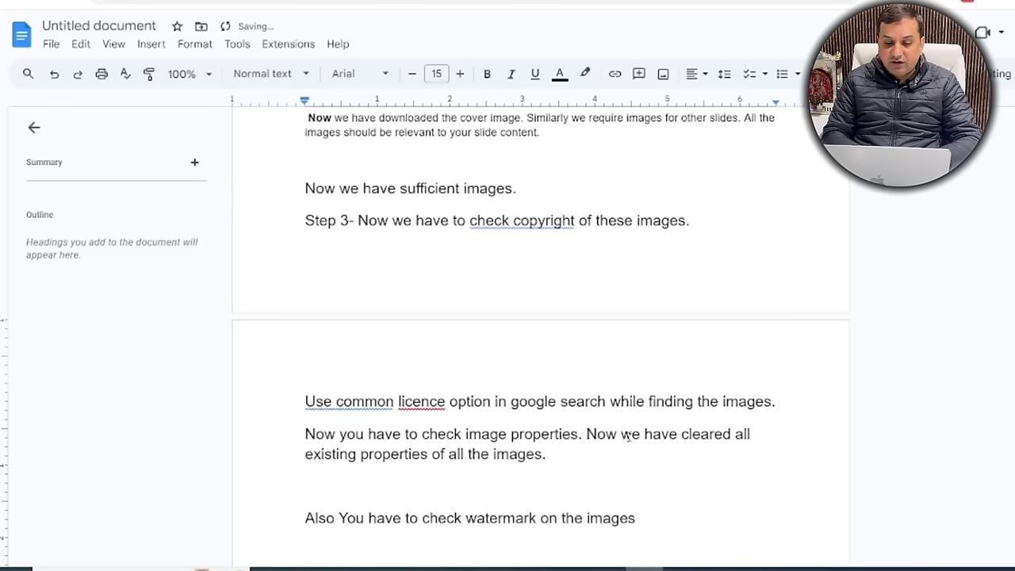
End the watermark sentence with a full stop and add "It should not be there." after it.
{"action": "type", "text": ". It "}
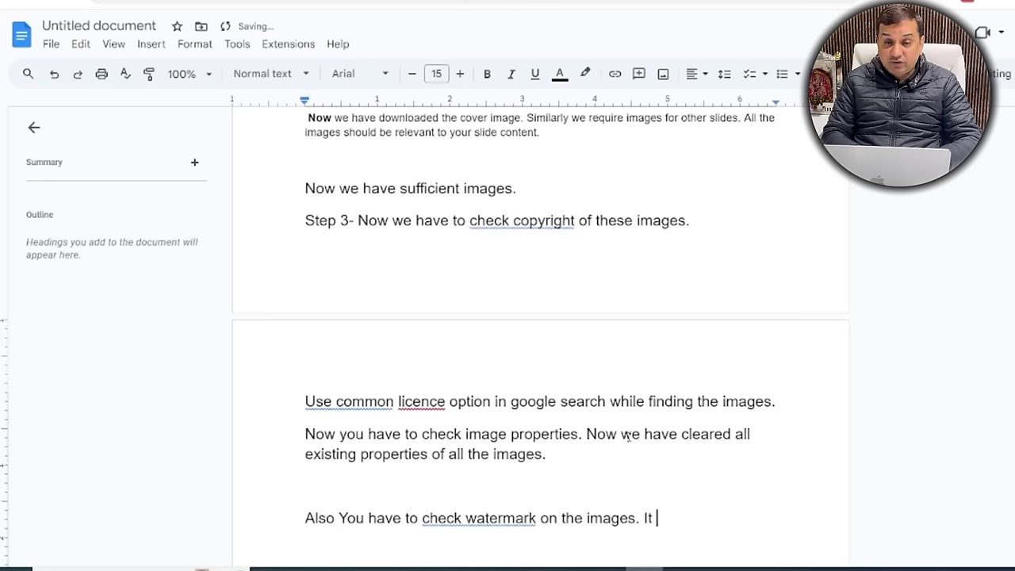
{"action": "type", "text": "should no"}
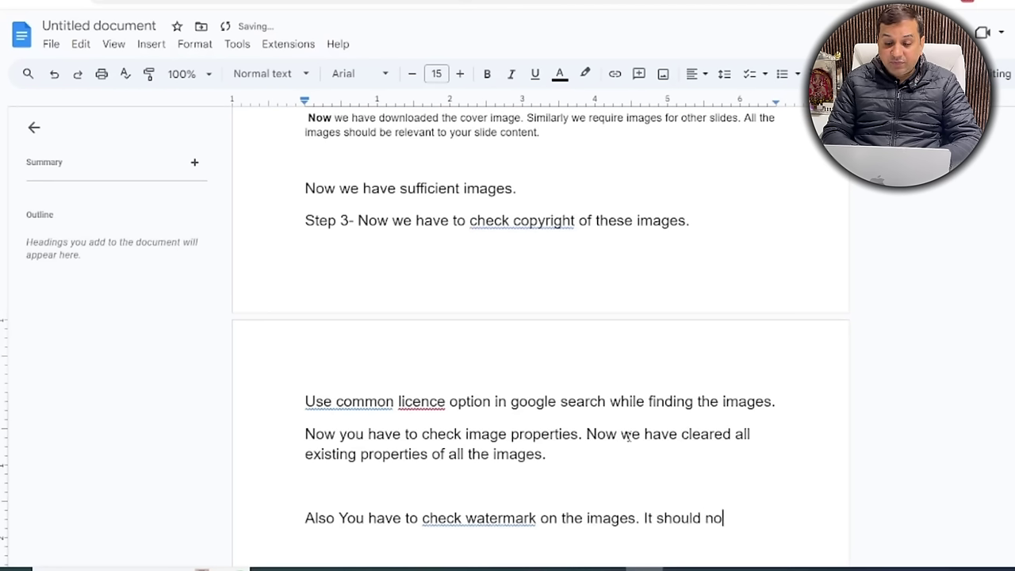
{"action": "type", "text": "t be there"}
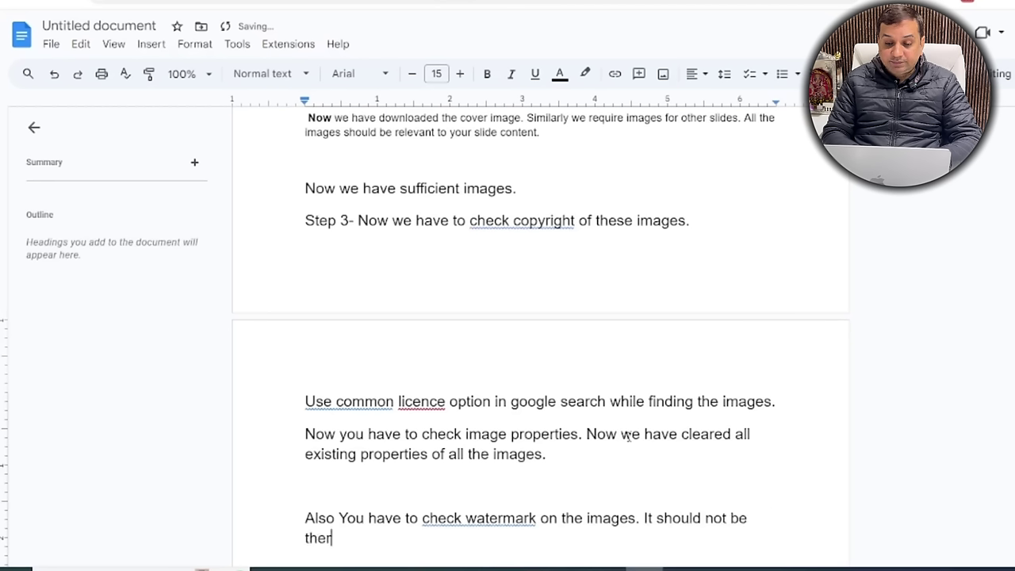
{"action": "type", "text": "."}
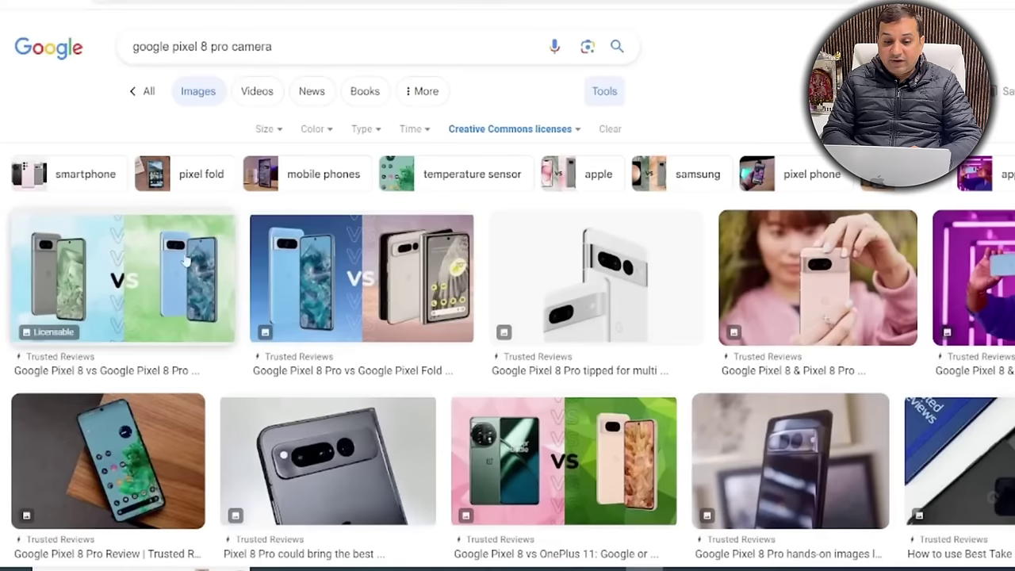
Switch to the Google Images results for "google pixel 8 pro camera" and remove the Creative Commons licenses filter.
{"action": "scroll", "coordinate": [186, 260], "scroll_direction": "down", "scroll_amount": 3}
{"action": "scroll", "coordinate": [187, 260], "scroll_direction": "up", "scroll_amount": 3}
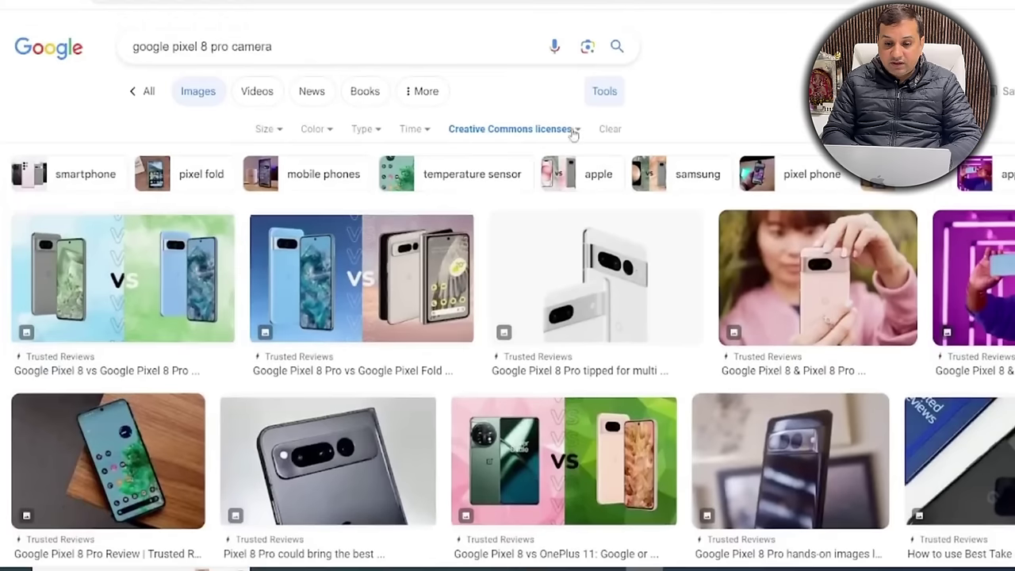
{"action": "left_click", "coordinate": [573, 135]}
{"action": "left_click", "coordinate": [447, 162]}
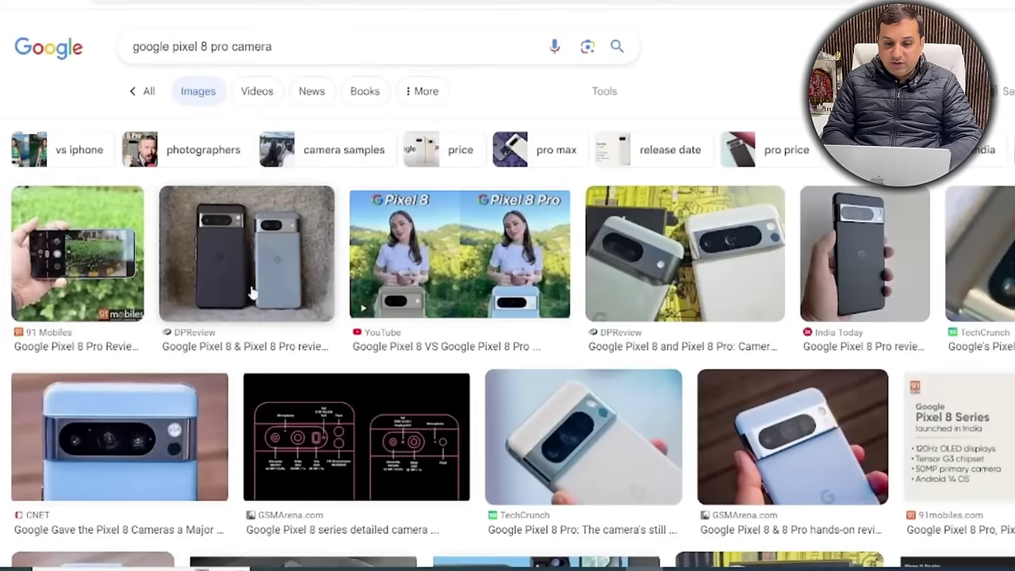
Look through the "google pixel 8 pro camera" image results for pictures carrying a watermark.
{"action": "scroll", "coordinate": [356, 291], "scroll_direction": "down", "scroll_amount": 5}
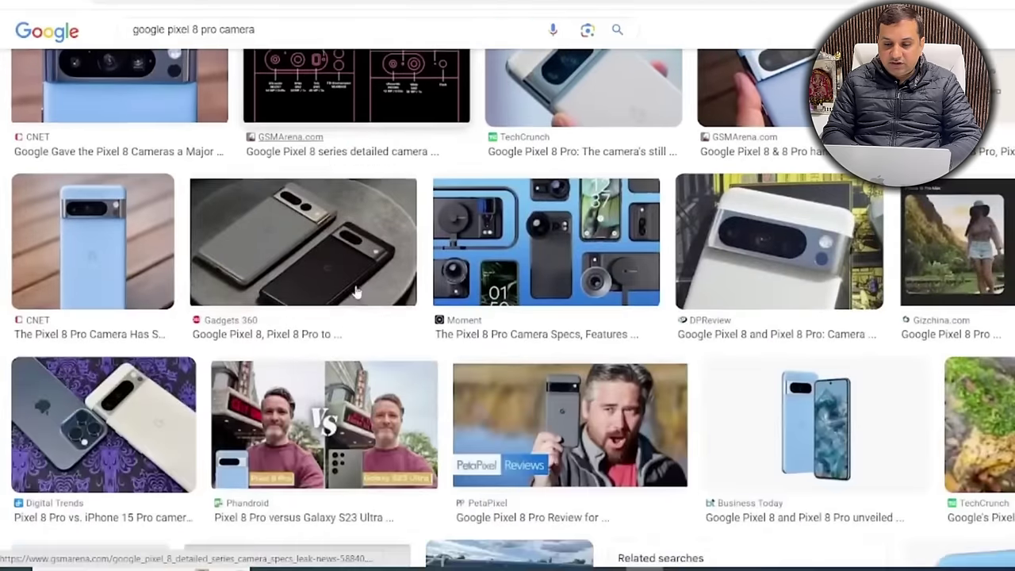
{"action": "scroll", "coordinate": [357, 292], "scroll_direction": "down", "scroll_amount": 2}
{"action": "scroll", "coordinate": [356, 291], "scroll_direction": "down", "scroll_amount": 2}
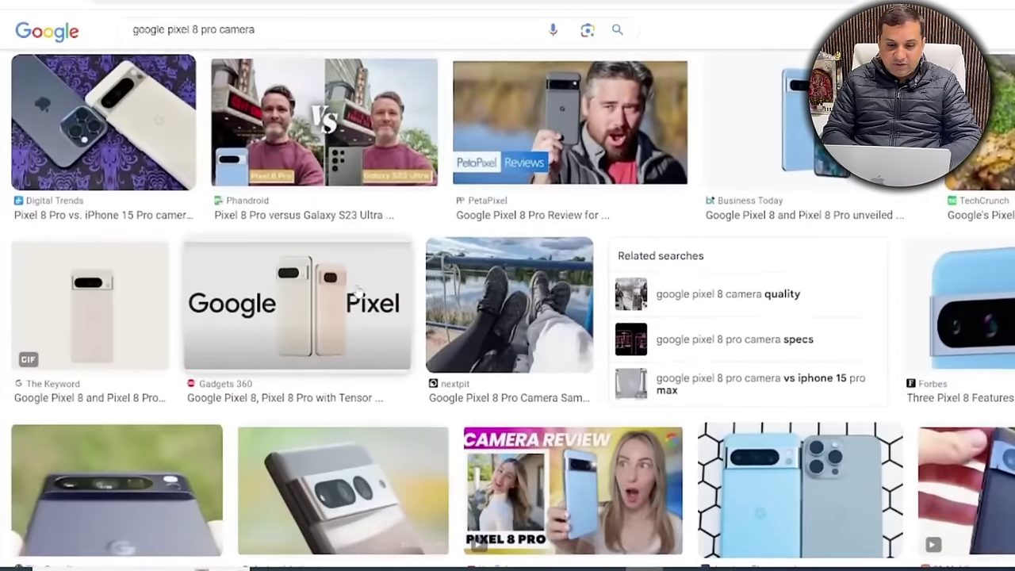
{"action": "scroll", "coordinate": [357, 291], "scroll_direction": "down", "scroll_amount": 7}
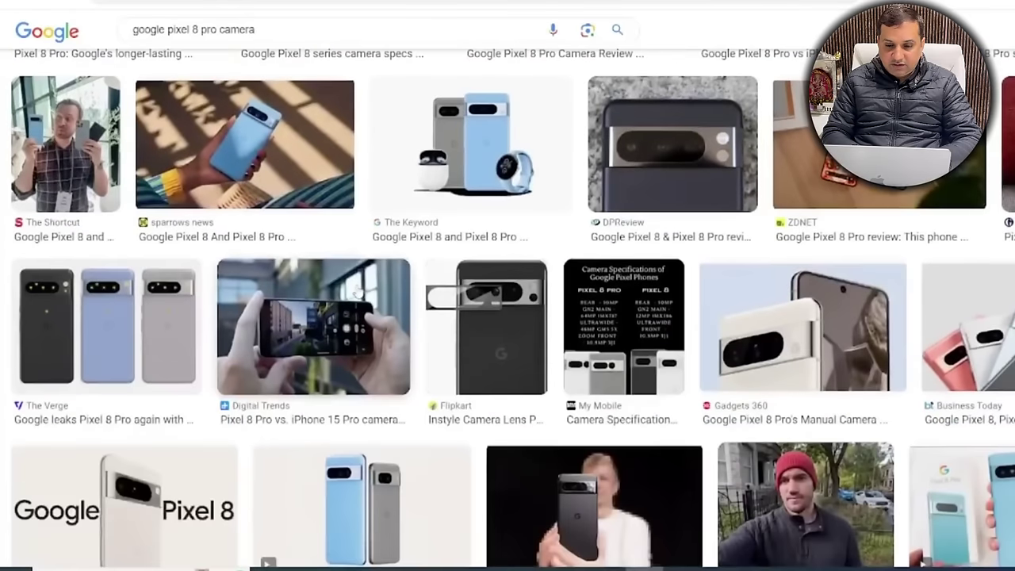
{"action": "scroll", "coordinate": [358, 291], "scroll_direction": "down", "scroll_amount": 4}
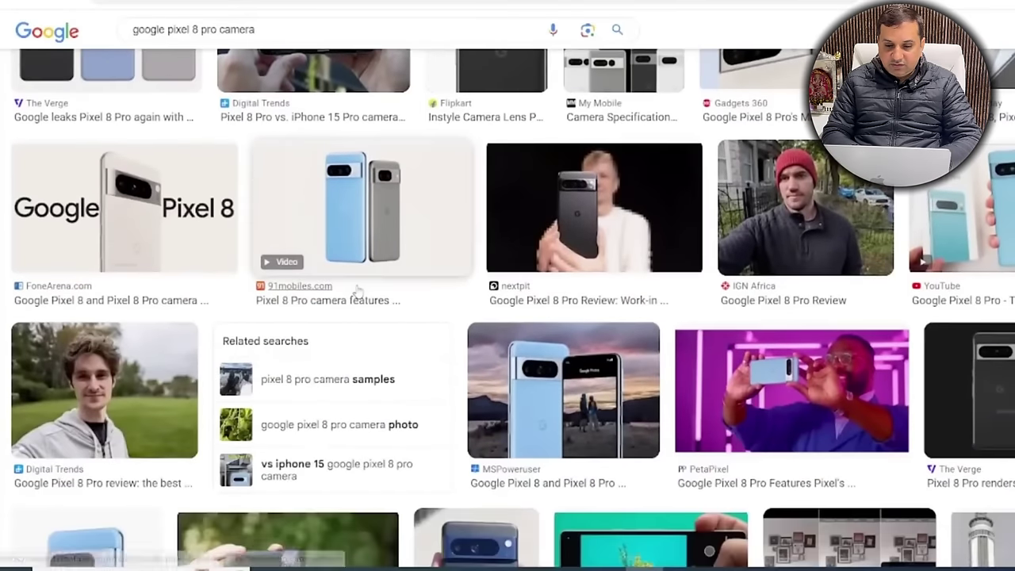
{"action": "scroll", "coordinate": [358, 291], "scroll_direction": "down", "scroll_amount": 6}
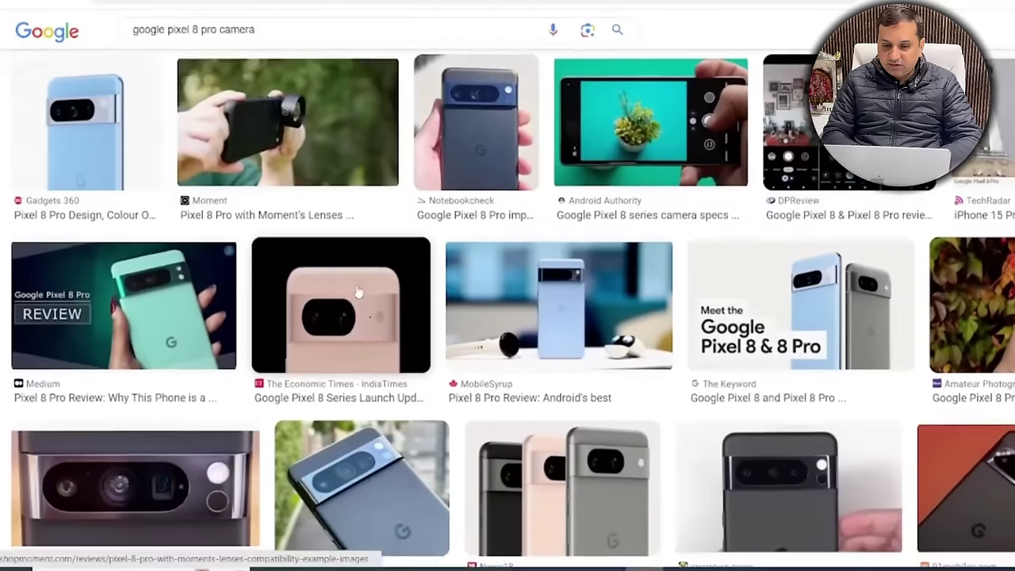
{"action": "scroll", "coordinate": [357, 292], "scroll_direction": "down", "scroll_amount": 4}
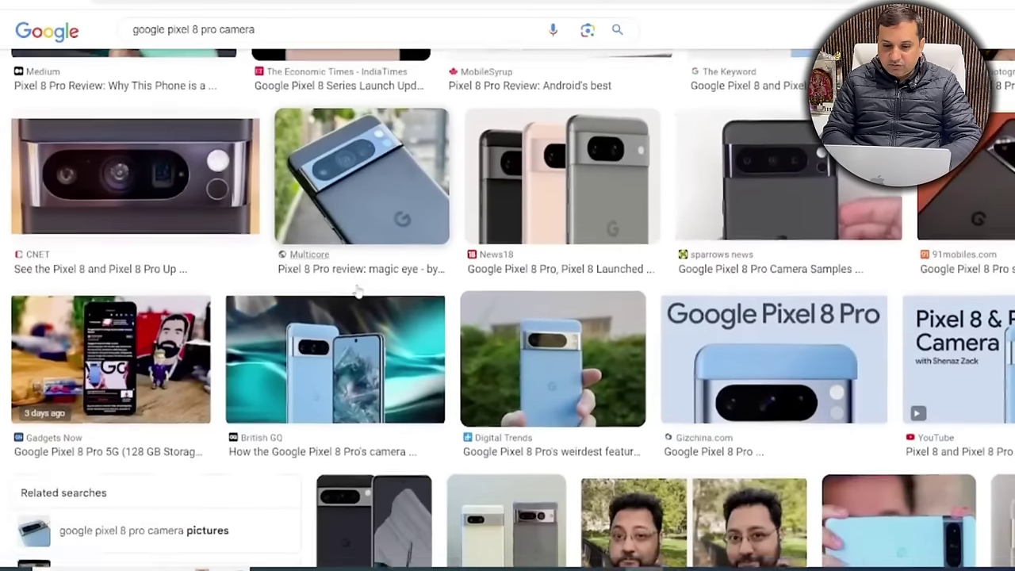
{"action": "scroll", "coordinate": [358, 292], "scroll_direction": "down", "scroll_amount": 6}
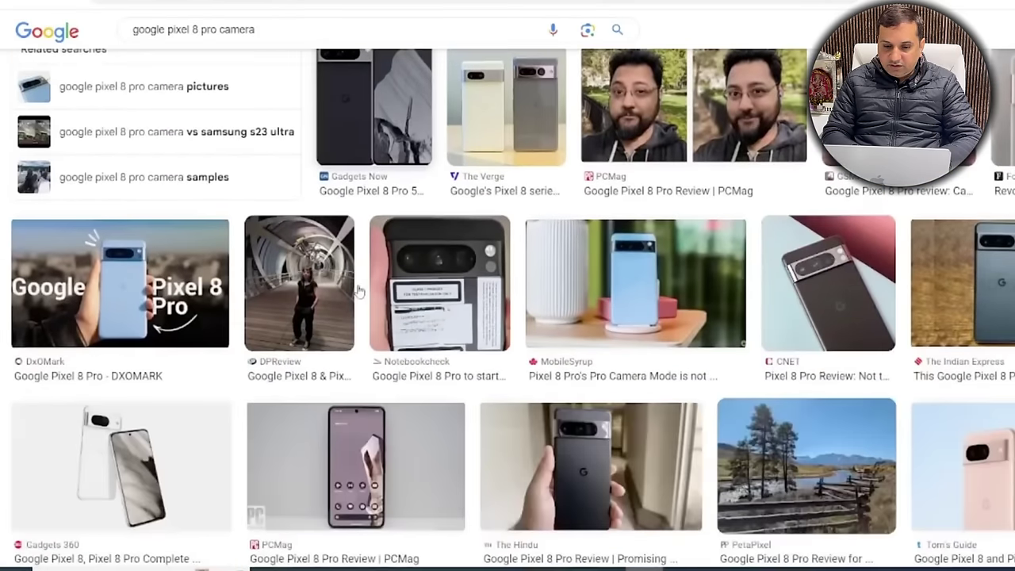
{"action": "scroll", "coordinate": [357, 291], "scroll_direction": "down", "scroll_amount": 2}
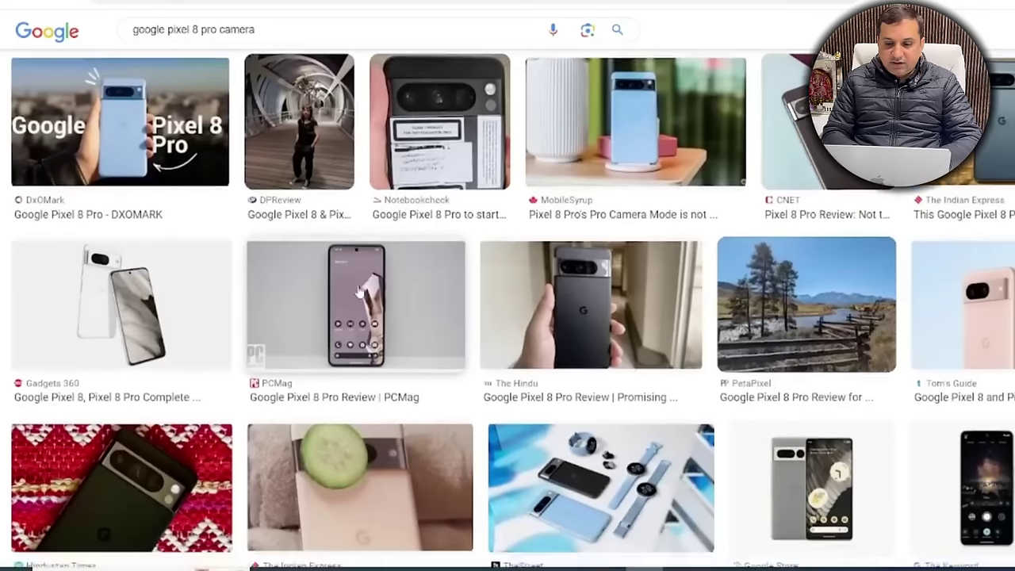
{"action": "scroll", "coordinate": [357, 292], "scroll_direction": "down", "scroll_amount": 5}
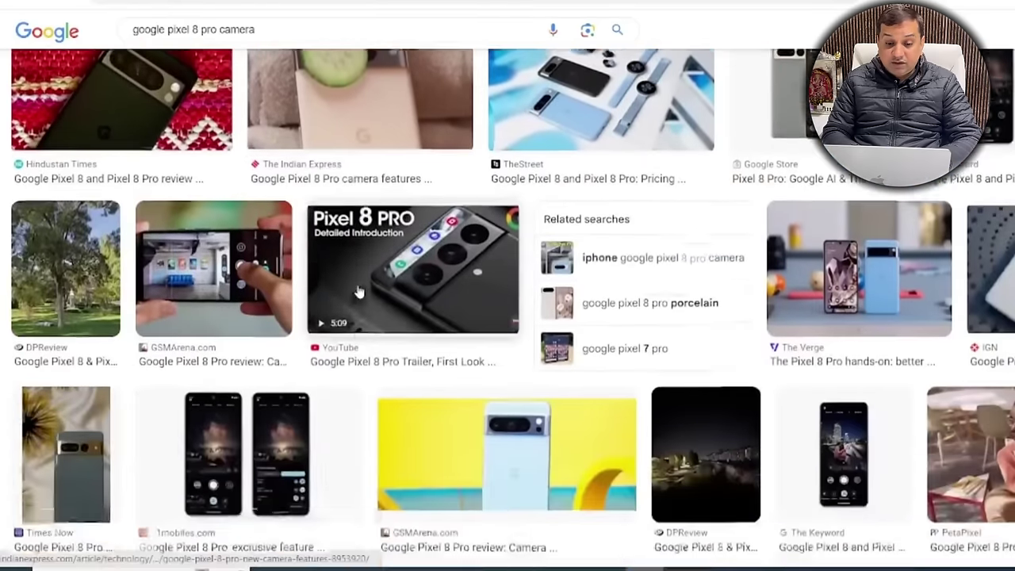
{"action": "scroll", "coordinate": [358, 293], "scroll_direction": "down", "scroll_amount": 1}
{"action": "scroll", "coordinate": [359, 292], "scroll_direction": "down", "scroll_amount": 5}
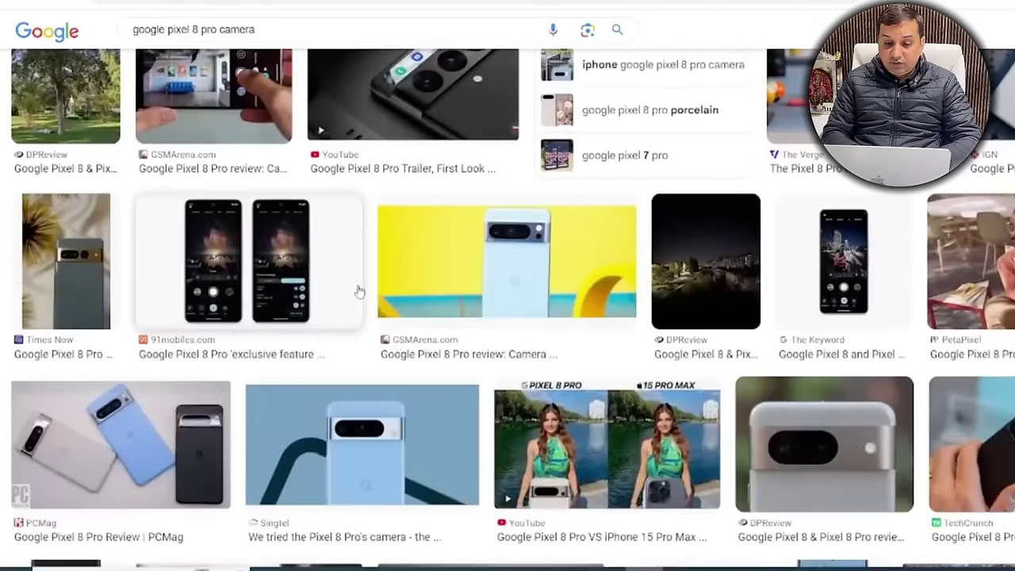
{"action": "scroll", "coordinate": [358, 292], "scroll_direction": "up", "scroll_amount": 10}
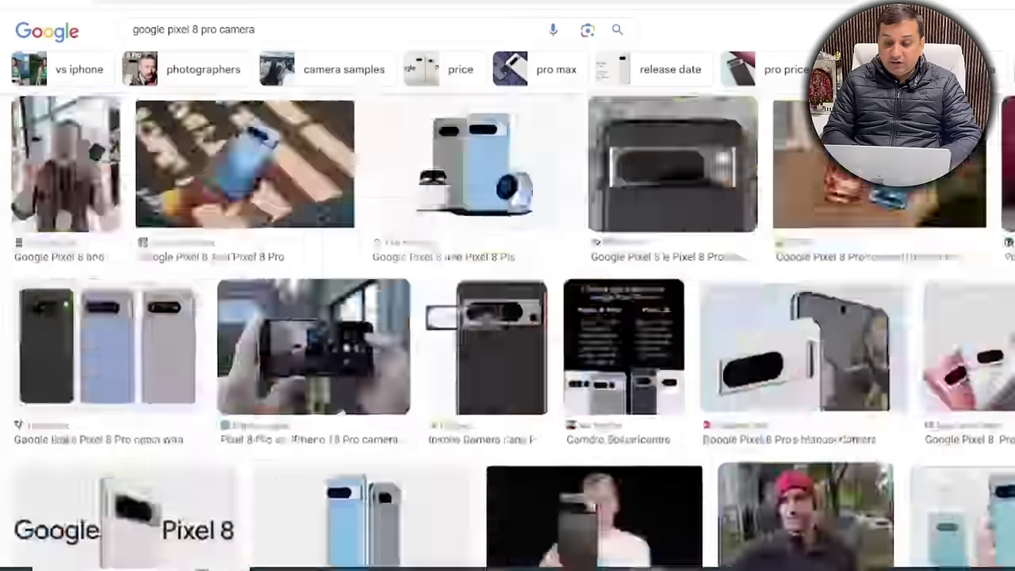
Filter the image results to Large size and check the filtered pictures for watermarks.
{"action": "left_click", "coordinate": [610, 97]}
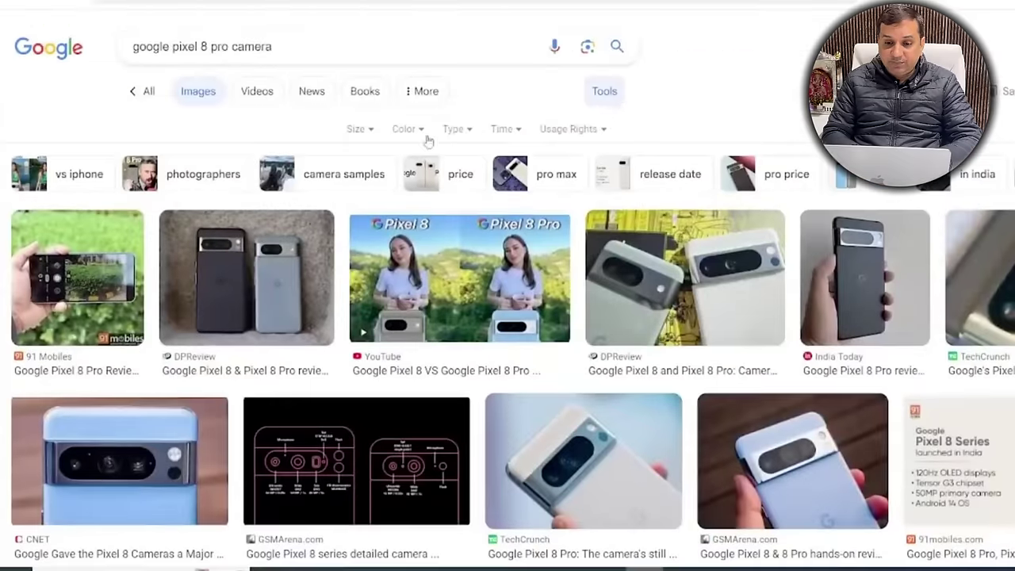
{"action": "left_click", "coordinate": [357, 129]}
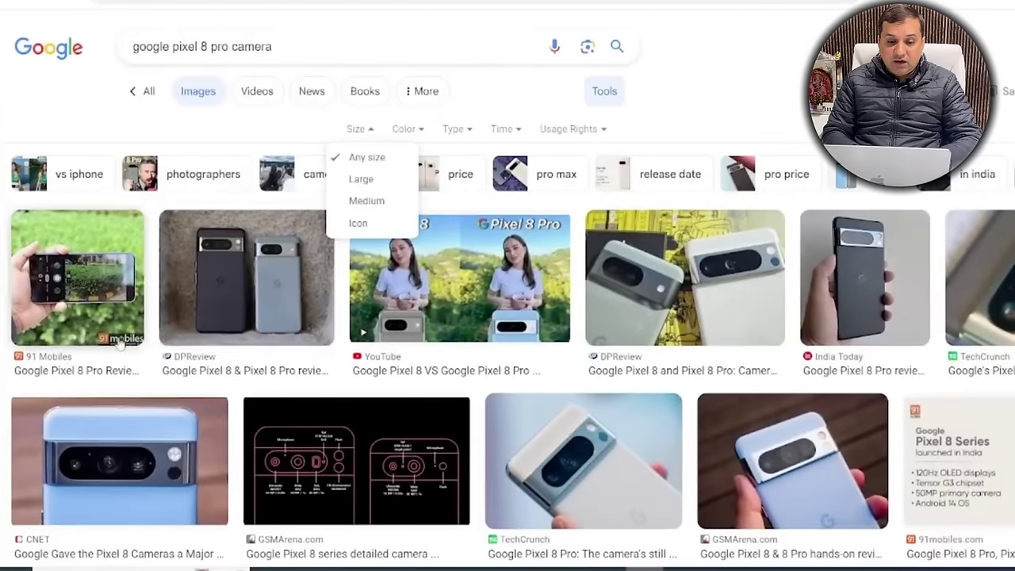
{"action": "left_click", "coordinate": [360, 179]}
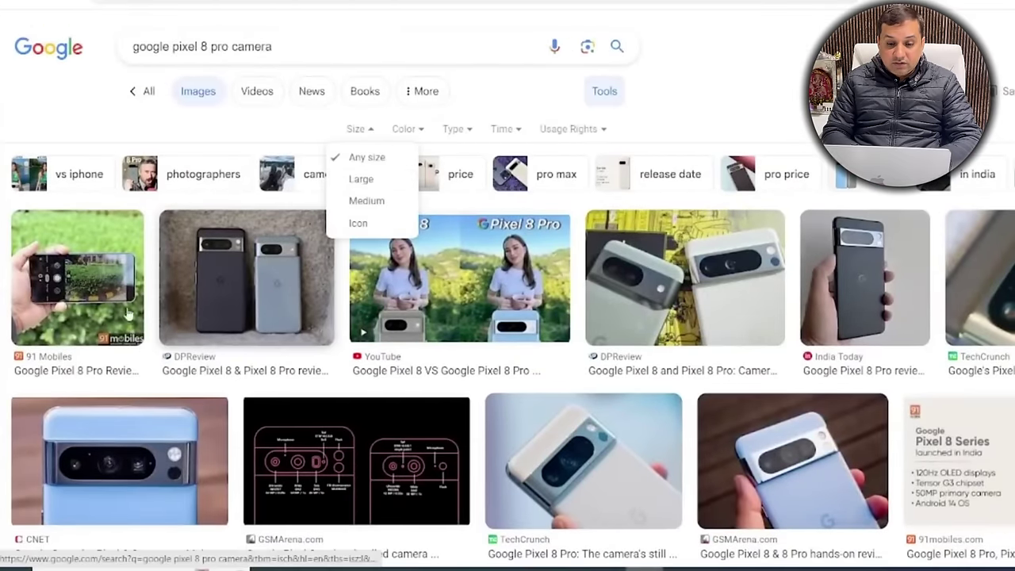
{"action": "scroll", "coordinate": [83, 317], "scroll_direction": "down", "scroll_amount": 3}
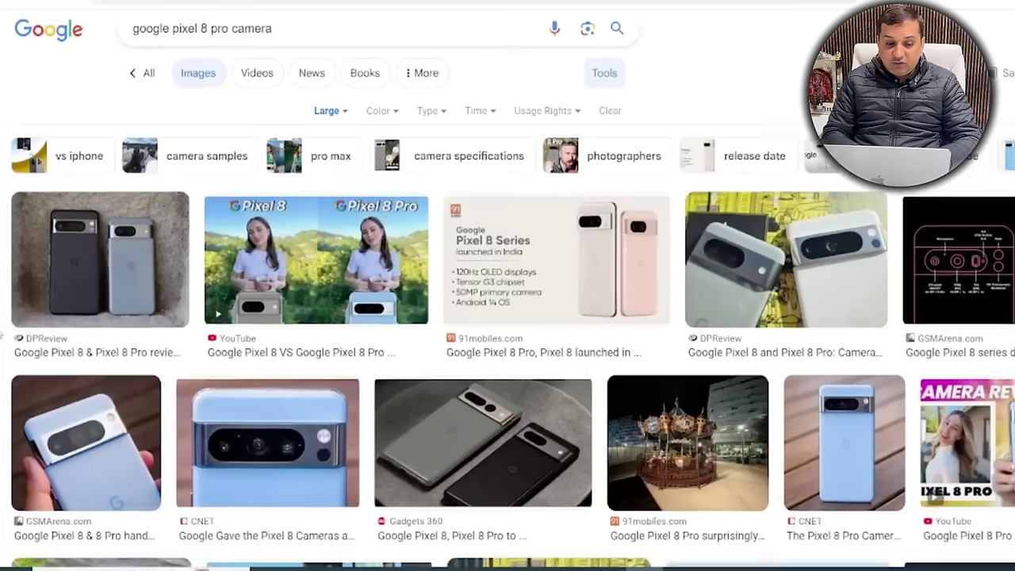
{"action": "scroll", "coordinate": [294, 352], "scroll_direction": "down", "scroll_amount": 1}
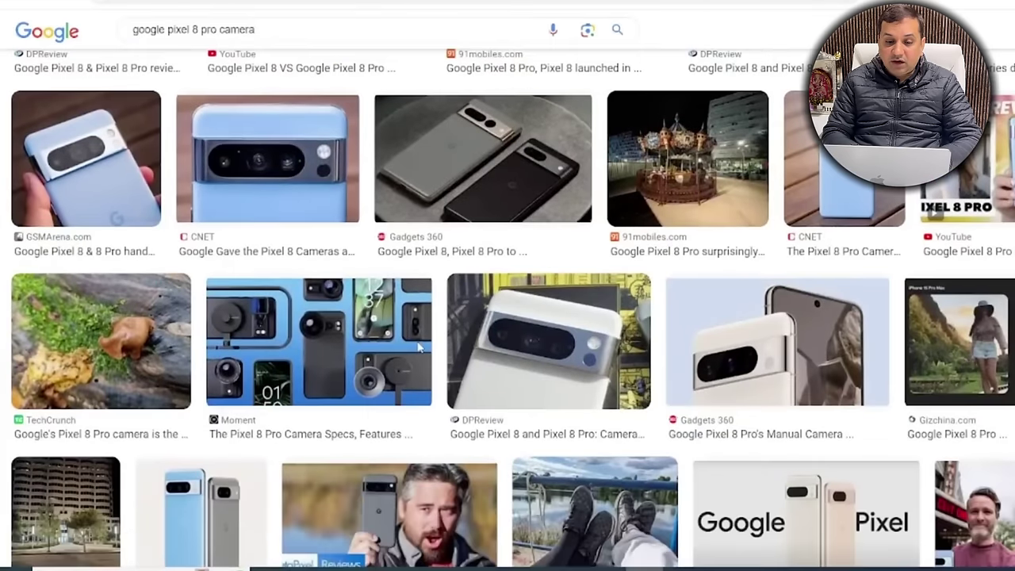
{"action": "scroll", "coordinate": [293, 352], "scroll_direction": "down", "scroll_amount": 2}
{"action": "scroll", "coordinate": [294, 352], "scroll_direction": "down", "scroll_amount": 1}
Shorten the image search to "google pixel 8 pro" and open the preview of the watermarked Gadgets 360 review image.
{"action": "left_click", "coordinate": [315, 27]}
{"action": "key", "text": "BackSpace"}
{"action": "key", "text": "BackSpace"}
{"action": "key", "text": "BackSpace"}
{"action": "key", "text": "BackSpace"}
{"action": "key", "text": "BackSpace"}
{"action": "key", "text": "BackSpace"}
{"action": "key", "text": "BackSpace"}
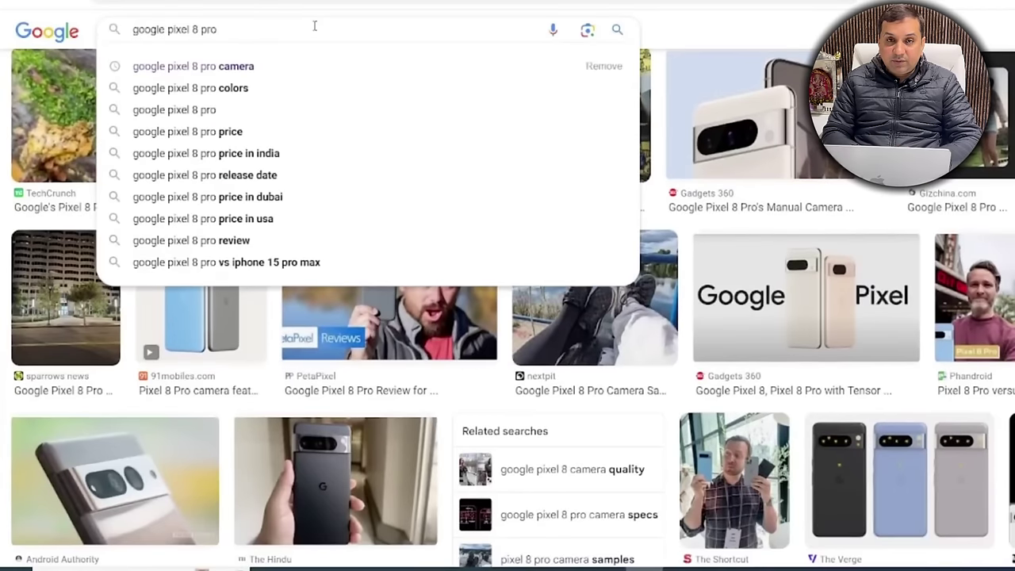
{"action": "key", "text": "Return"}
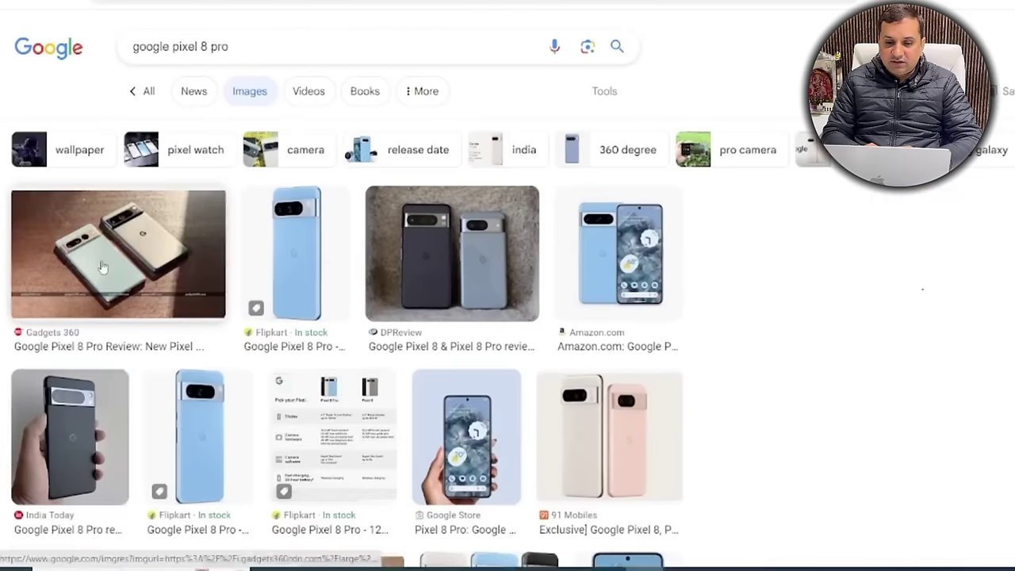
{"action": "left_click", "coordinate": [103, 265]}
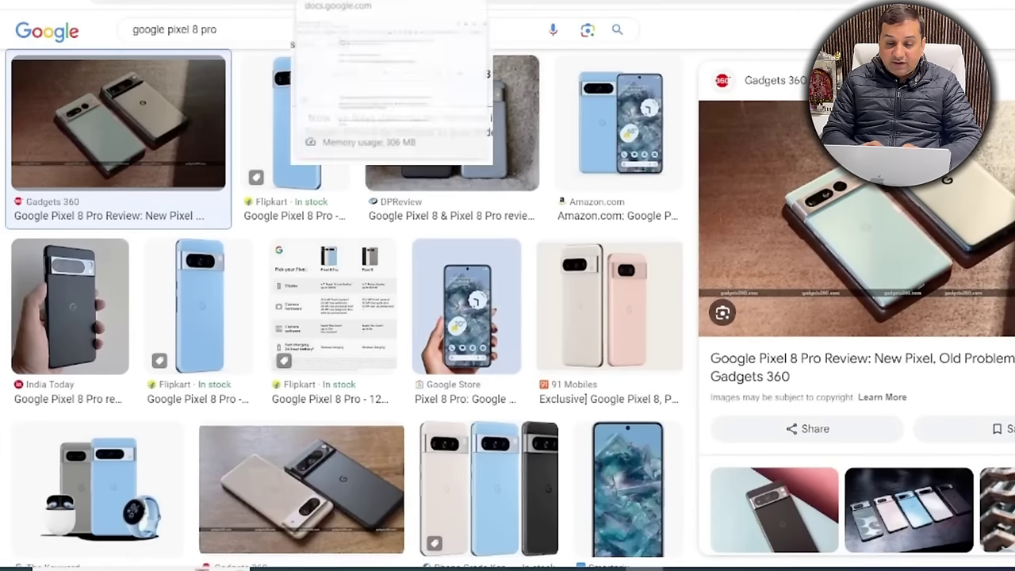
Switch to the Google Docs document and add a bold "Step 4-" on a new line below the watermark note.
{"action": "key", "text": "ctrl+Tab"}
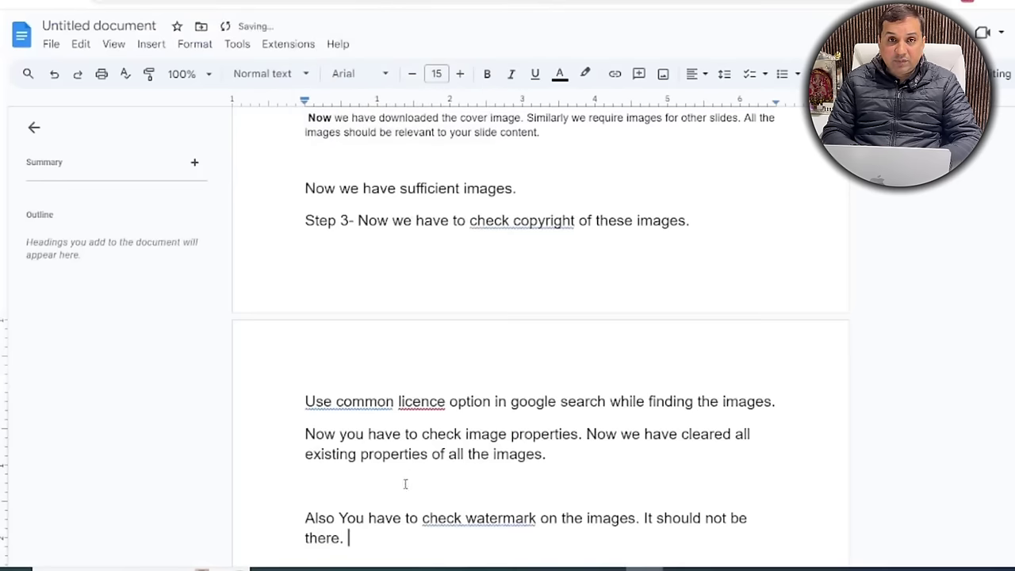
{"action": "scroll", "coordinate": [405, 484], "scroll_direction": "down", "scroll_amount": 1}
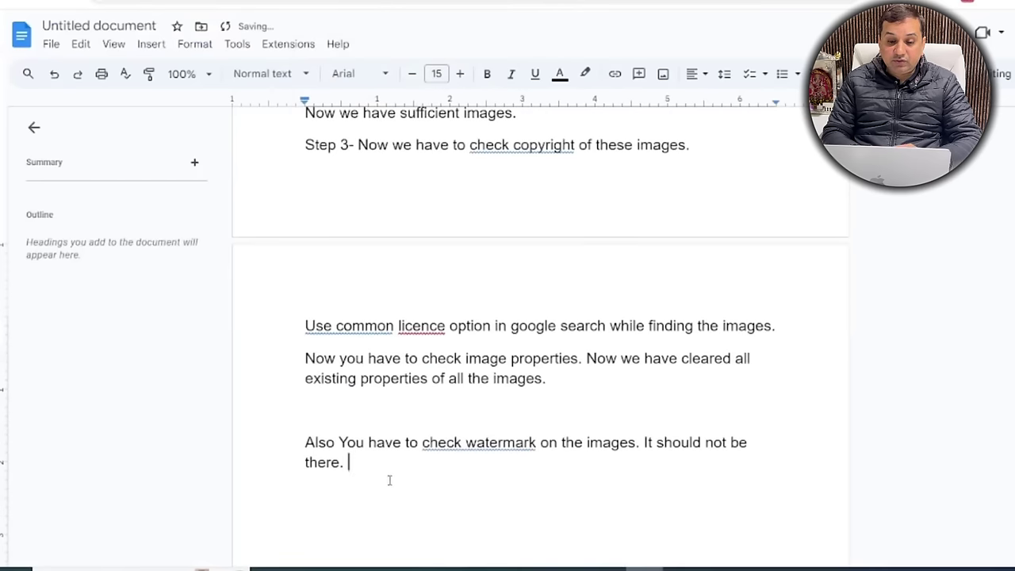
{"action": "key", "text": "Return"}
{"action": "type", "text": "Step"}
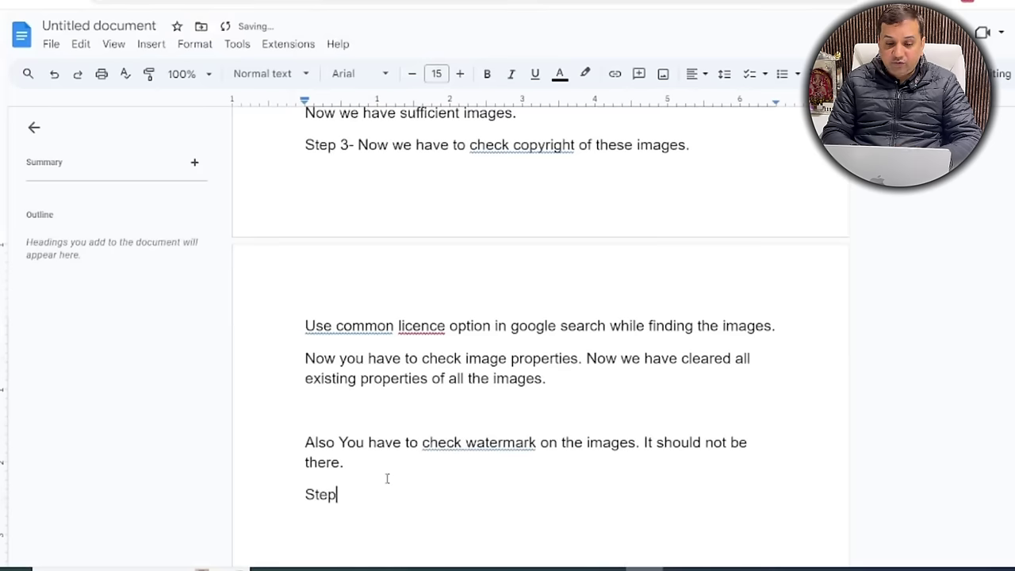
{"action": "type", "text": " 4-"}
{"action": "key", "text": "BackSpace"}
{"action": "left_click_drag", "start_coordinate": [354, 494], "coordinate": [303, 494]}
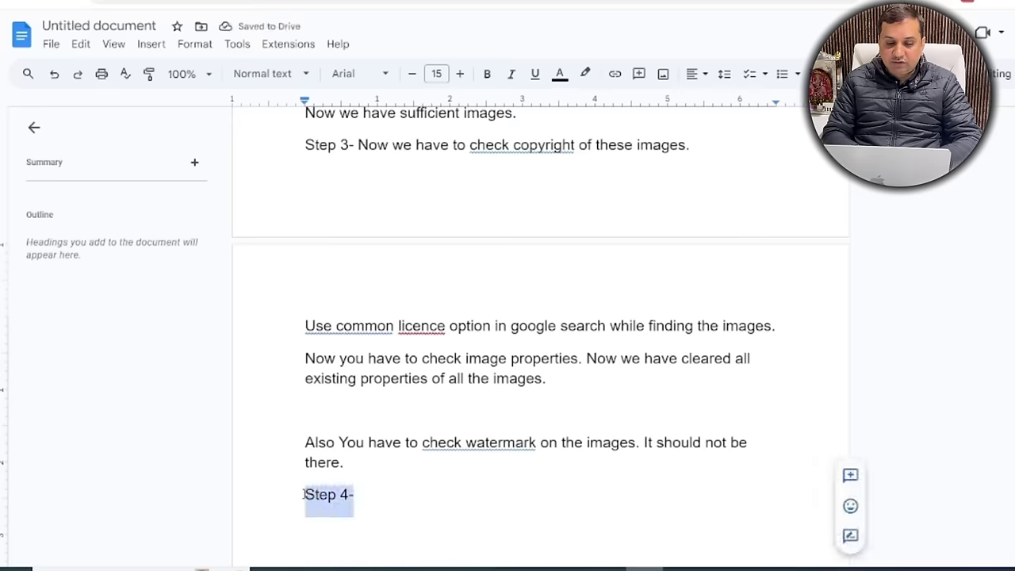
{"action": "key", "text": "ctrl+b"}
{"action": "left_click", "coordinate": [418, 493]}
{"action": "key", "text": "ctrl+b"}
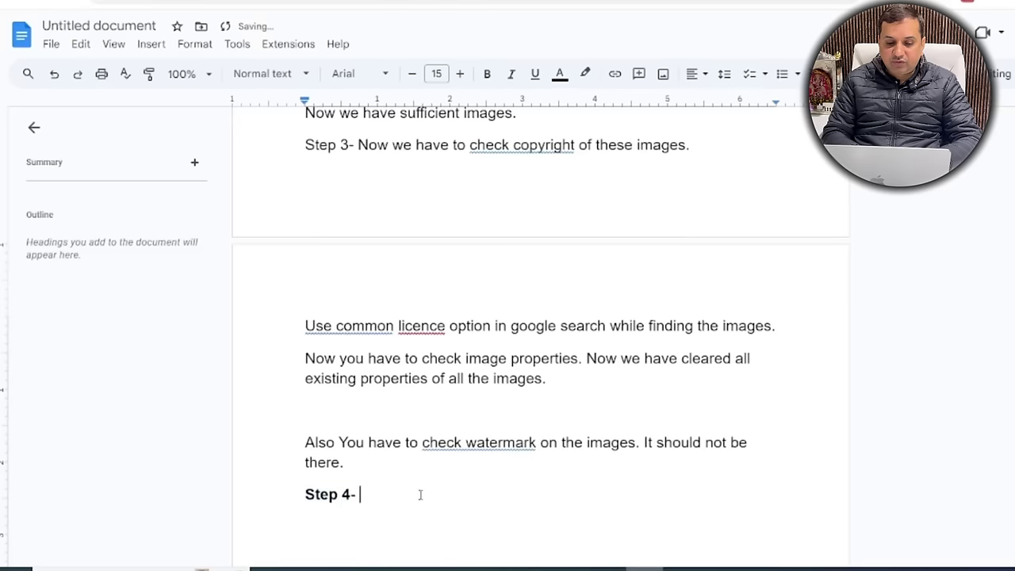
Continue the Step 4 line in regular weight with "Now we have to edit these images,.".
{"action": "type", "text": "N"}
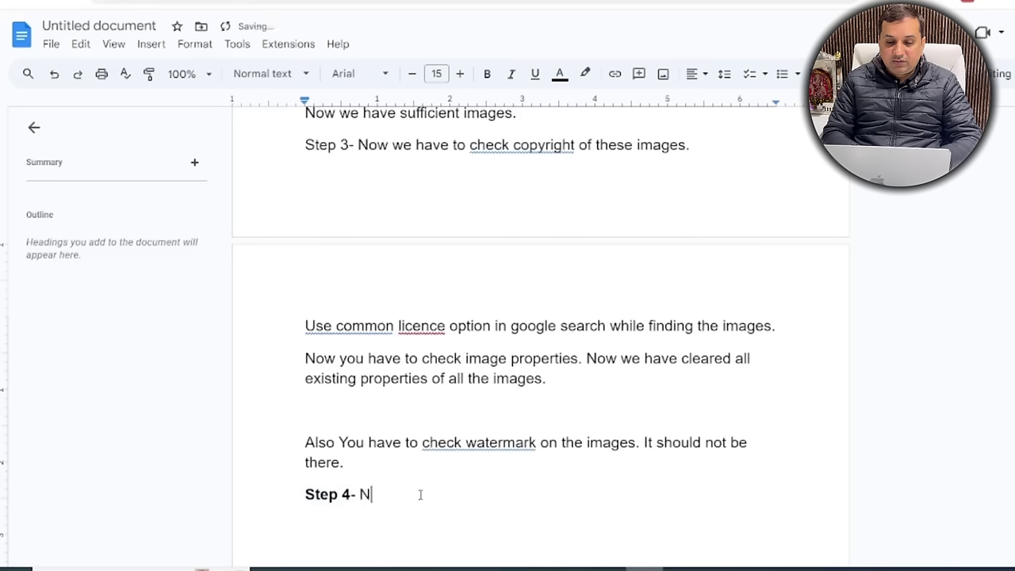
{"action": "type", "text": "ow we have "}
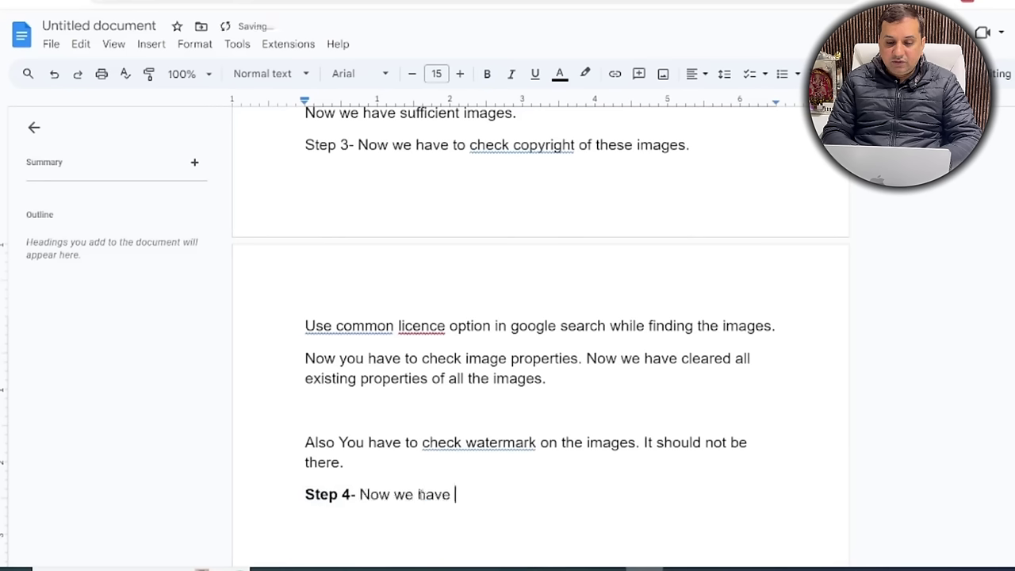
{"action": "type", "text": "to edit these i"}
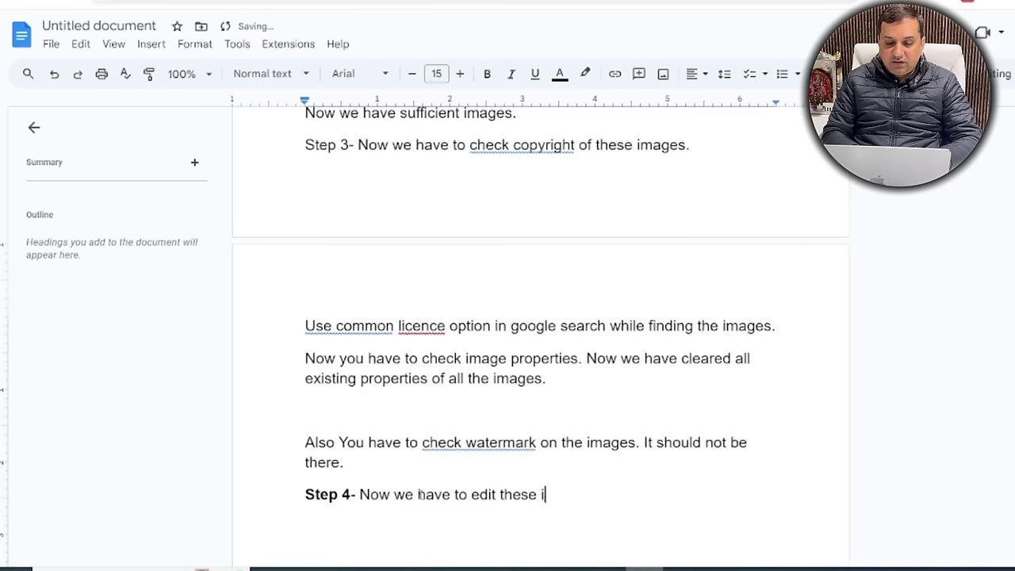
{"action": "type", "text": "mages,."}
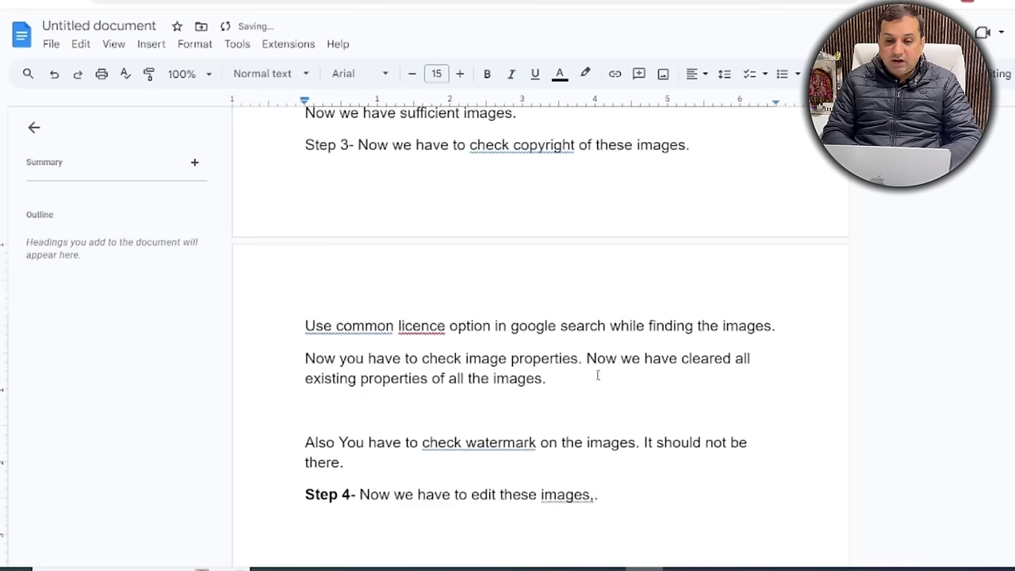
Add the line "We can use any tool for image editing like Canva, photoshop any free tool." below Step 4.
{"action": "key", "text": "Return"}
{"action": "type", "text": "We can"}
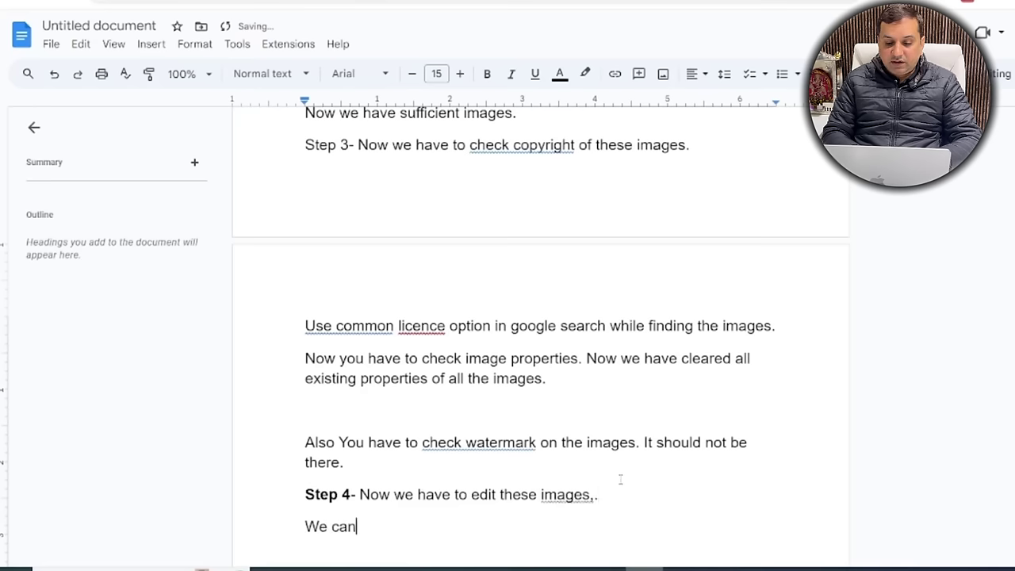
{"action": "type", "text": " use any tool for image editing."}
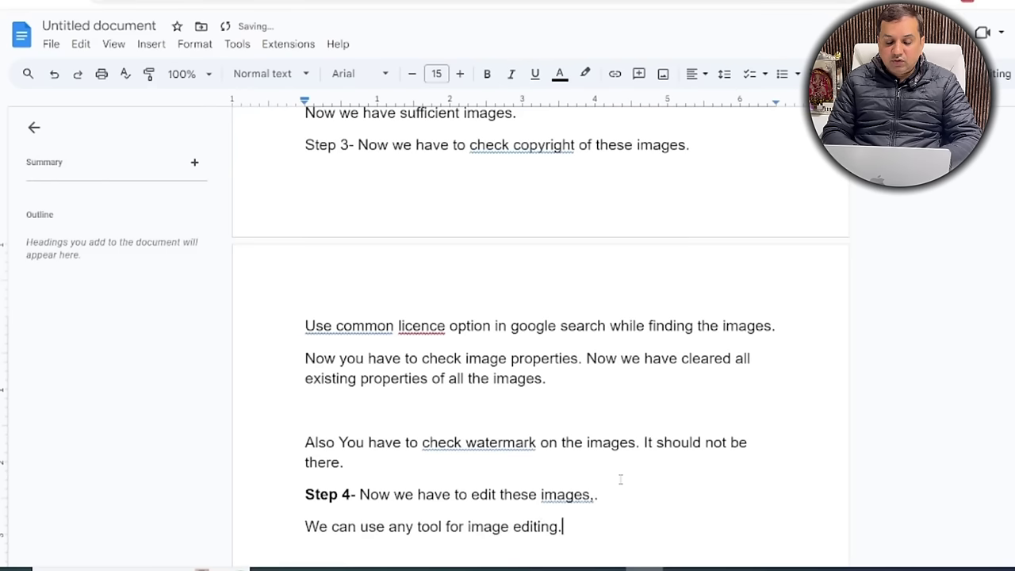
{"action": "key", "text": "BackSpace"}
{"action": "type", "text": " like Ca"}
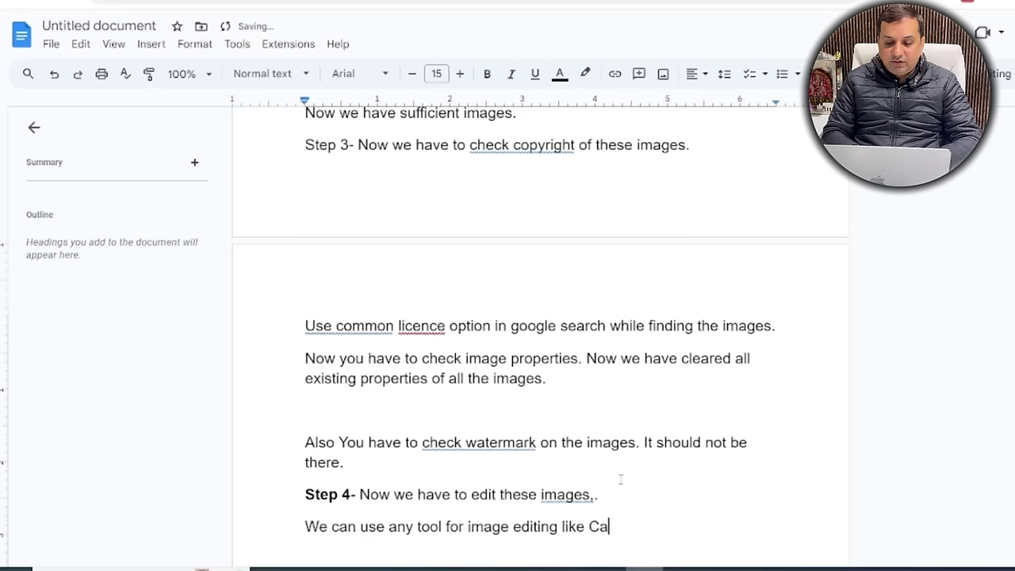
{"action": "type", "text": "nva, "}
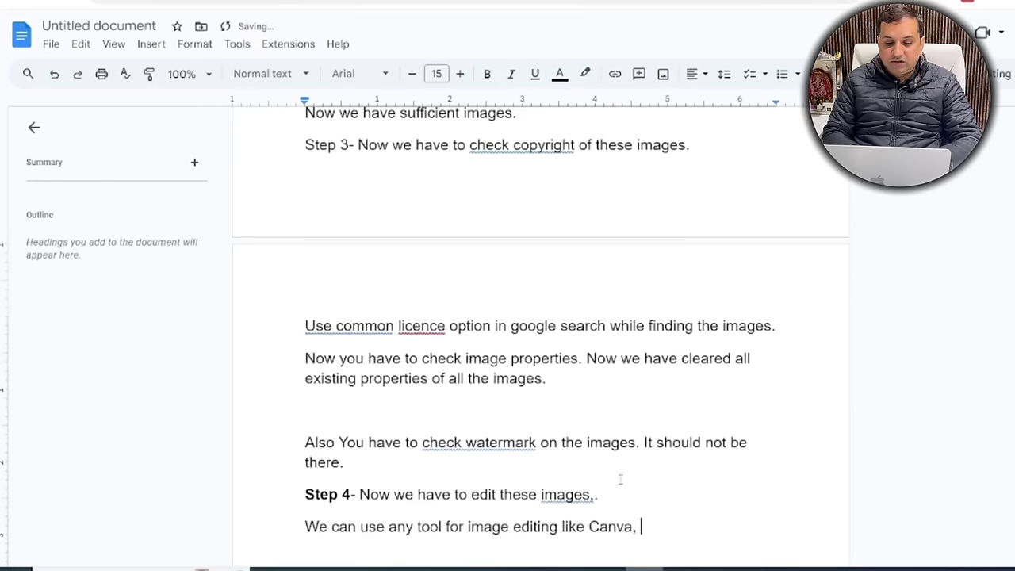
{"action": "type", "text": "photoshop any fre"}
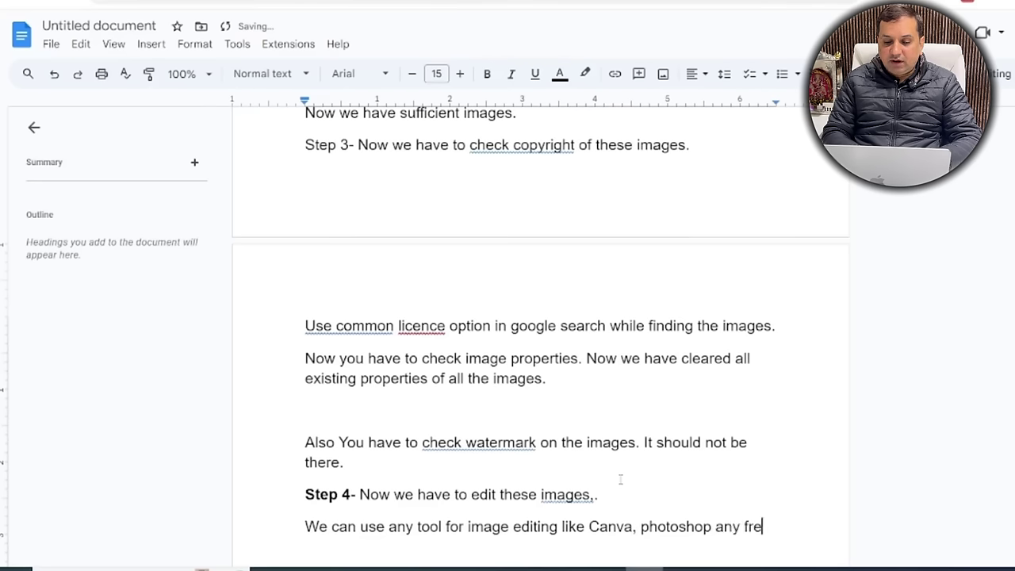
{"action": "type", "text": "e tool."}
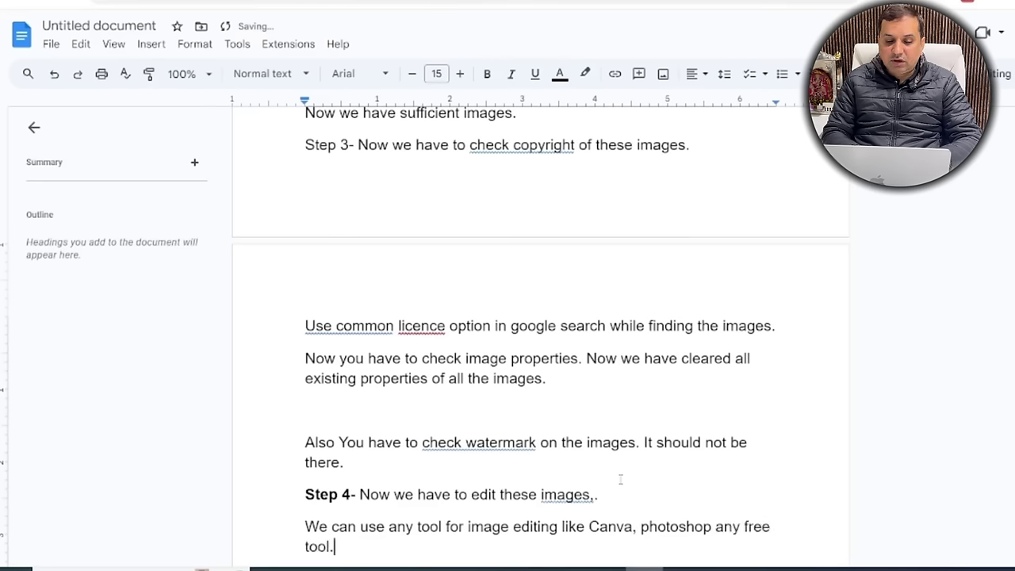
{"action": "scroll", "coordinate": [618, 478], "scroll_direction": "down", "scroll_amount": 2}
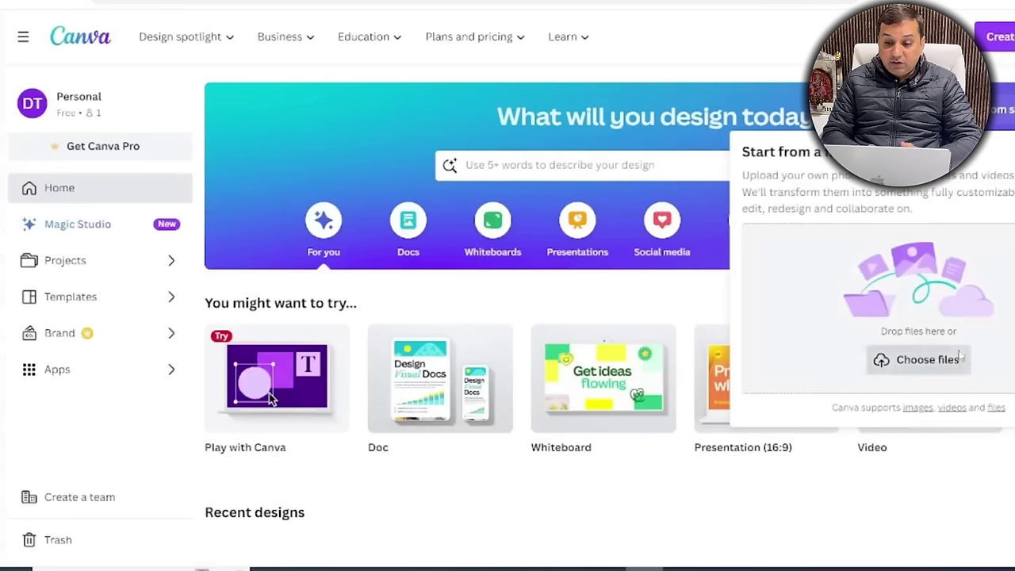
Upload the image "Google Pixel 8 Pro (2)" from the computer and open it for photo editing.
{"action": "left_click", "coordinate": [962, 355]}
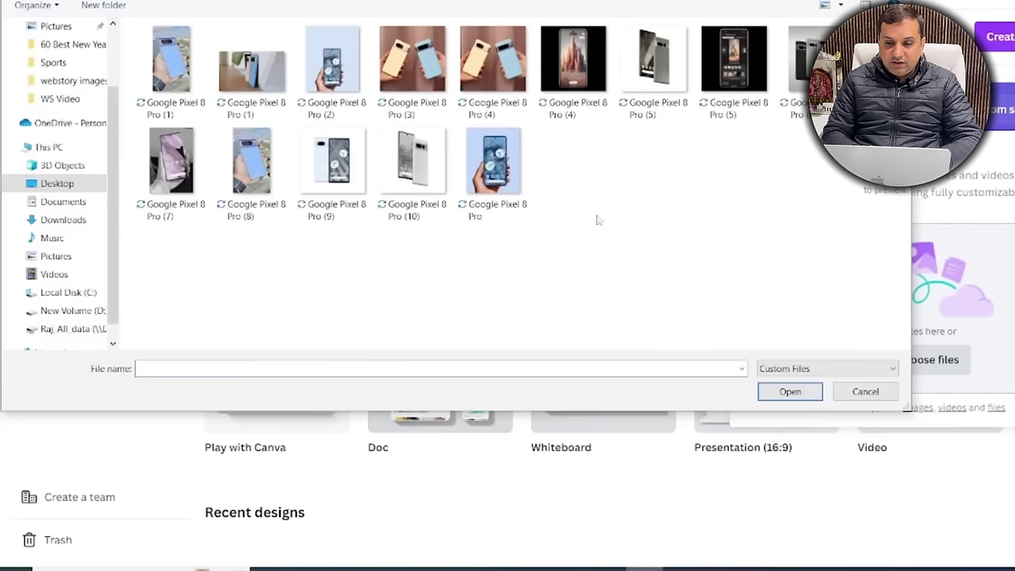
{"action": "left_click", "coordinate": [339, 70]}
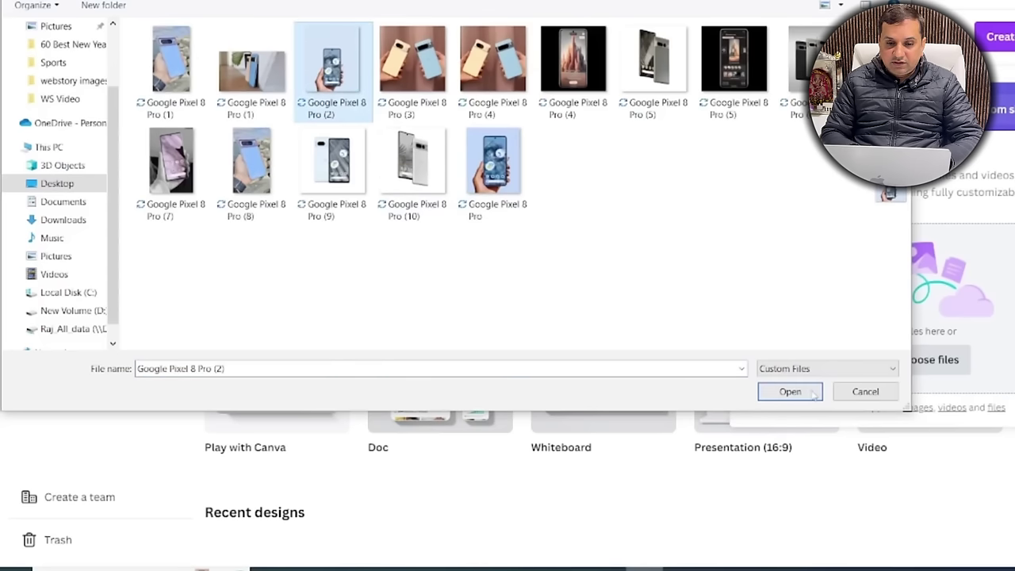
{"action": "left_click", "coordinate": [813, 393]}
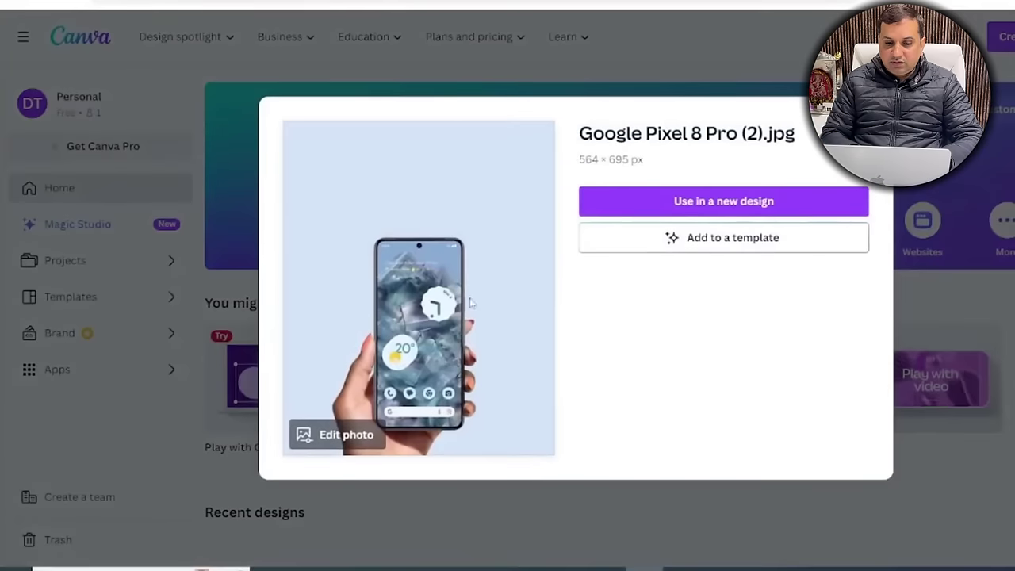
{"action": "left_click", "coordinate": [349, 436]}
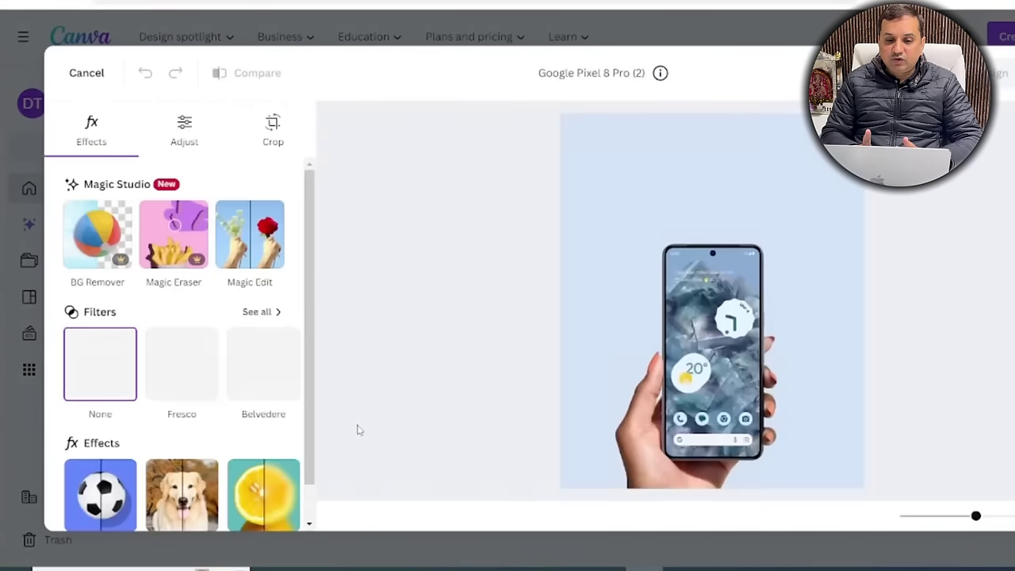
Crop the photo freeform from above and both sides so the hand holding the phone fills the frame.
{"action": "left_click", "coordinate": [269, 133]}
{"action": "left_click_drag", "start_coordinate": [714, 119], "coordinate": [718, 199]}
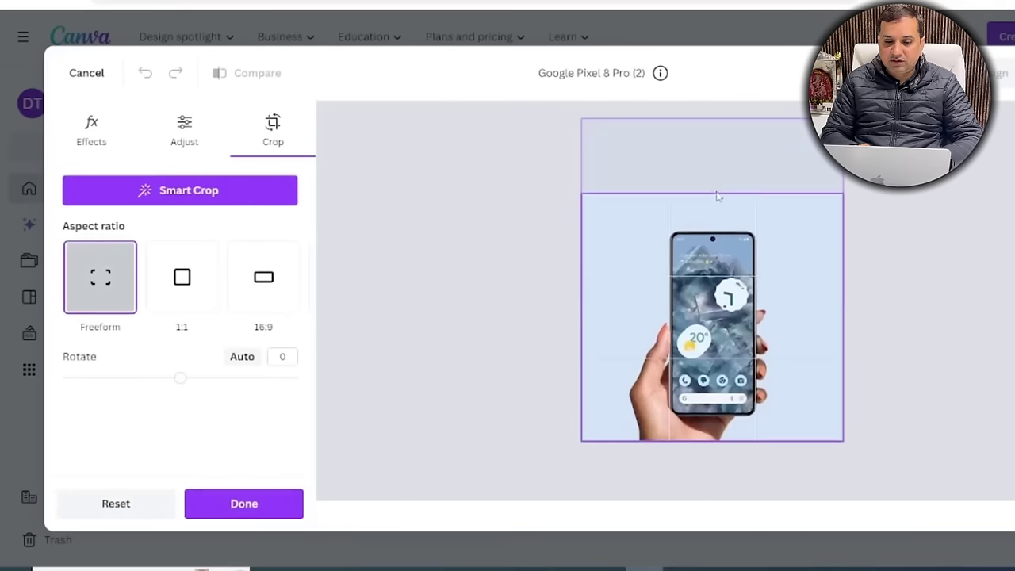
{"action": "left_click_drag", "start_coordinate": [542, 283], "coordinate": [578, 287]}
{"action": "left_click_drag", "start_coordinate": [867, 281], "coordinate": [801, 294]}
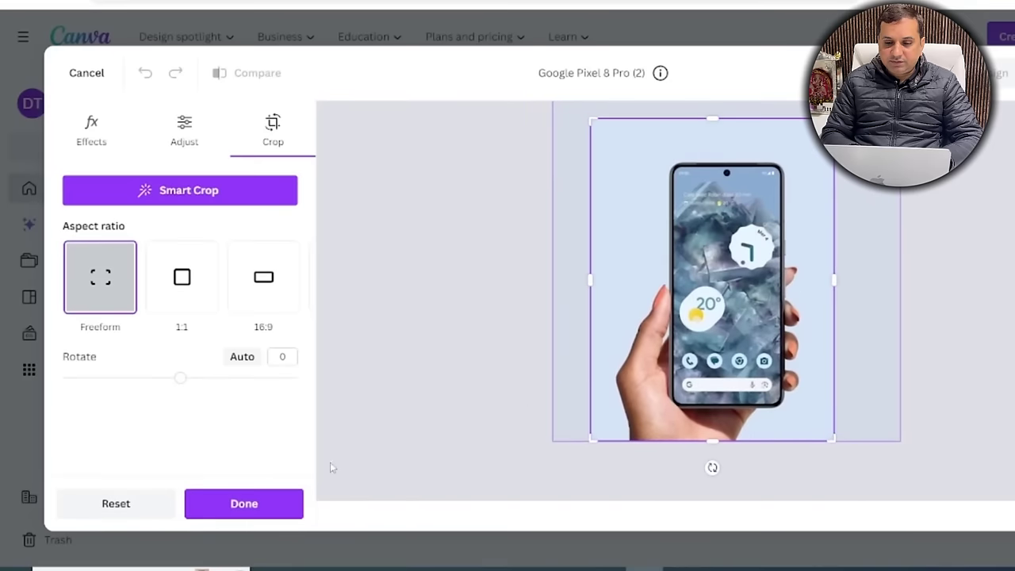
{"action": "left_click", "coordinate": [264, 505]}
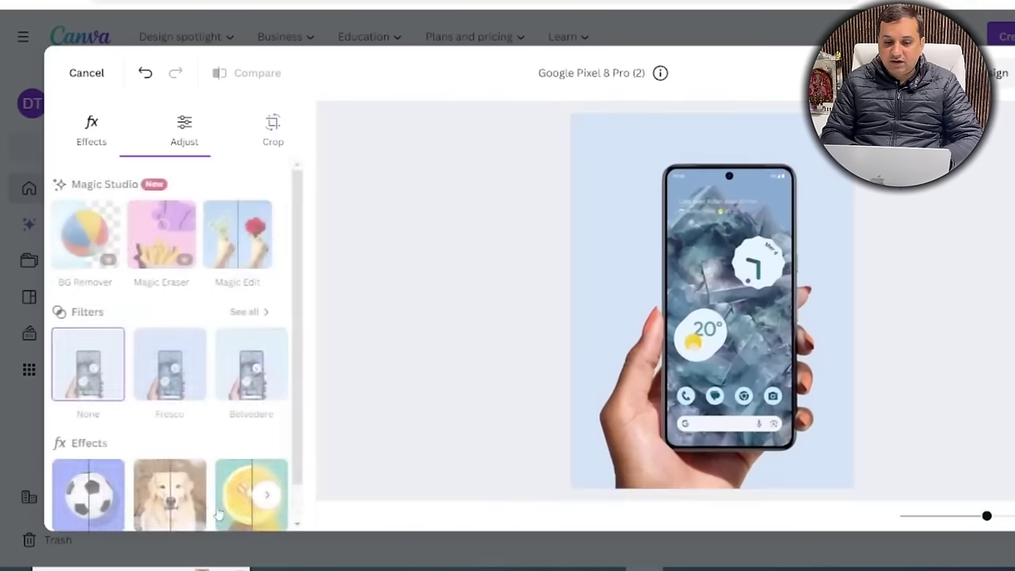
Apply the Luna filter to the cropped photo and use the photo in a new design.
{"action": "left_click", "coordinate": [190, 378]}
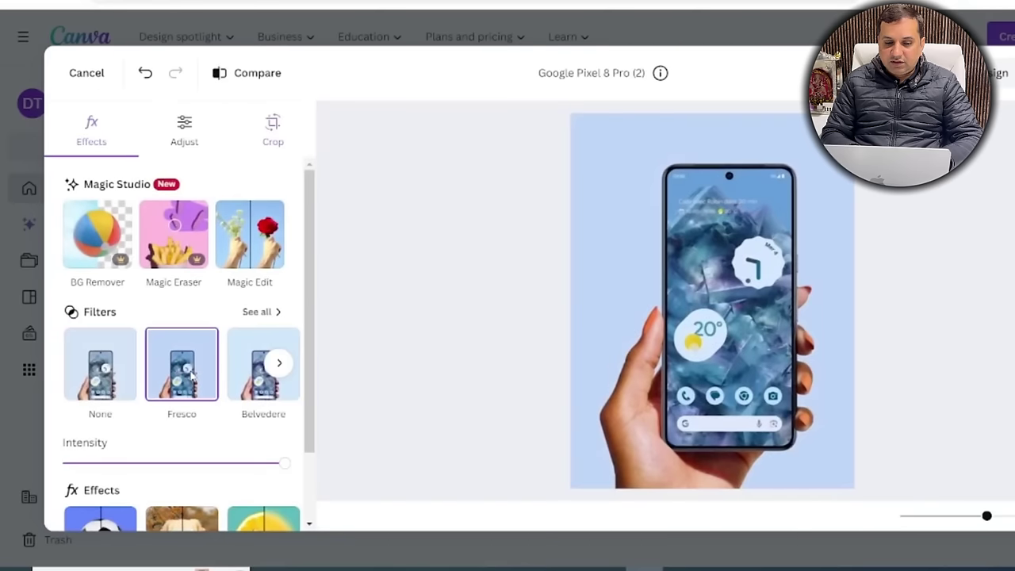
{"action": "left_click", "coordinate": [278, 364]}
{"action": "left_click", "coordinate": [229, 382]}
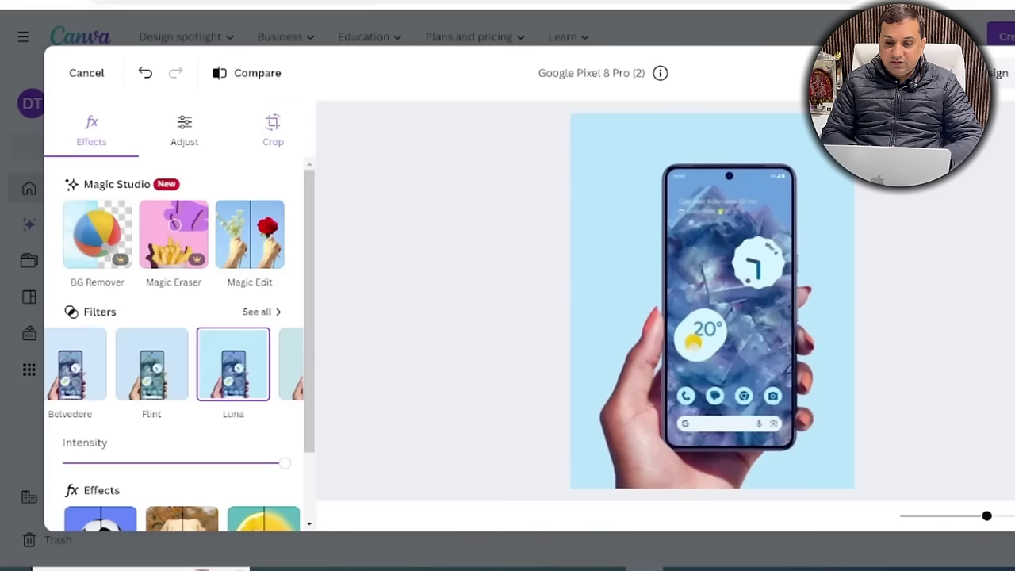
{"action": "scroll", "coordinate": [226, 378], "scroll_direction": "down", "scroll_amount": 1}
{"action": "scroll", "coordinate": [231, 371], "scroll_direction": "up", "scroll_amount": 1}
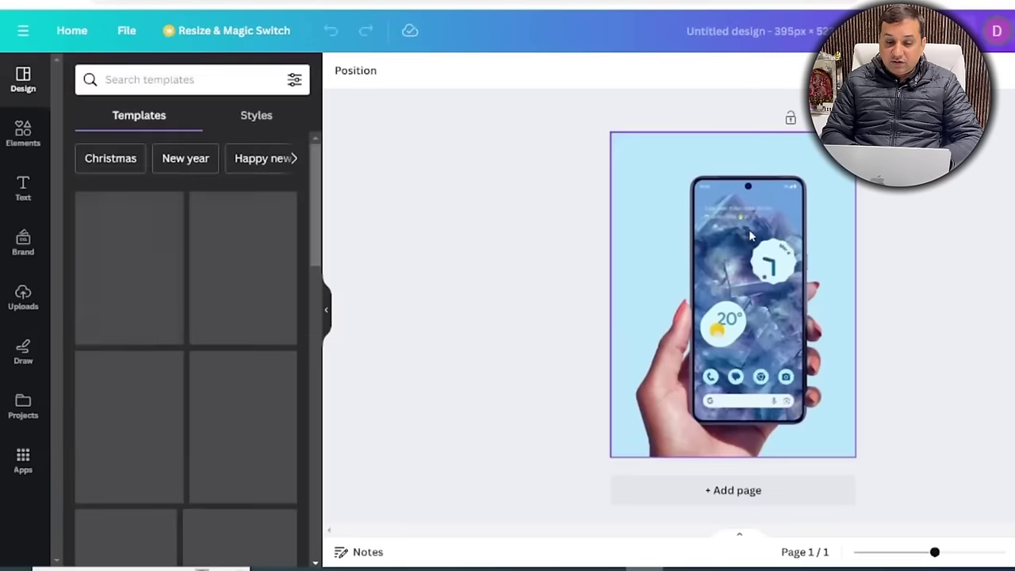
Show the text options for the design and skip the introductory tour.
{"action": "left_click", "coordinate": [23, 198]}
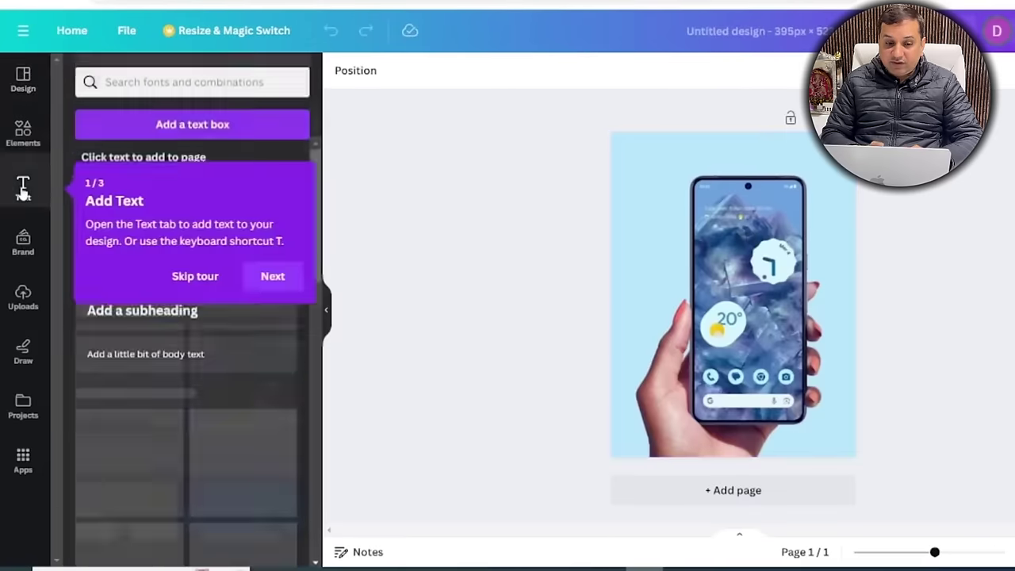
{"action": "left_click", "coordinate": [186, 278]}
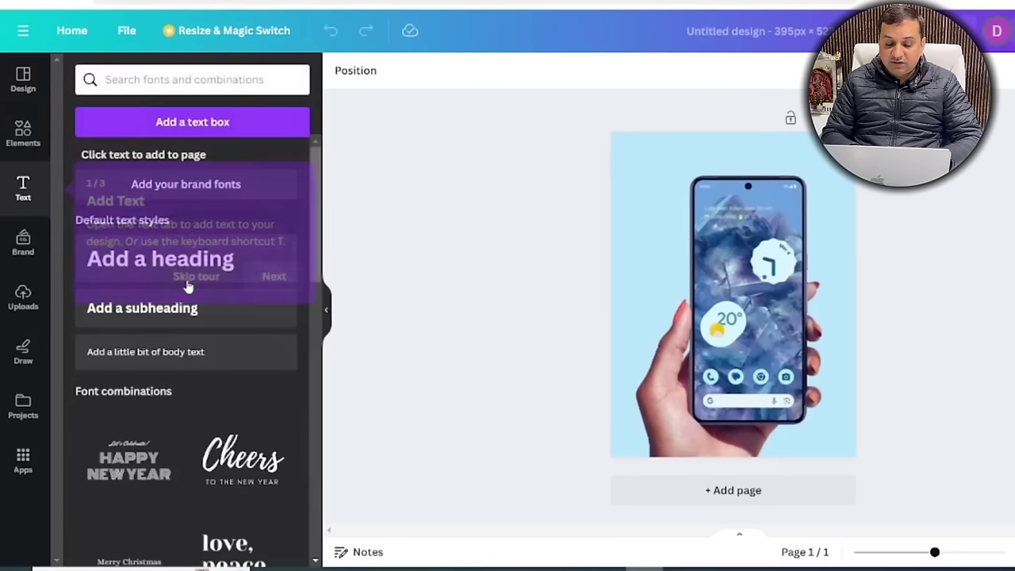
{"action": "left_click", "coordinate": [182, 261]}
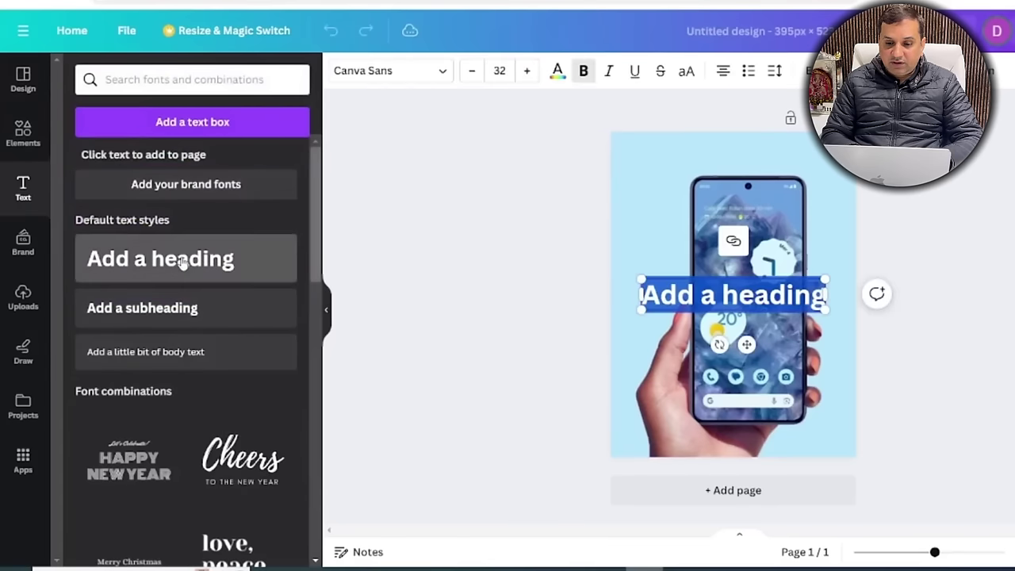
{"action": "type", "text": "Google"}
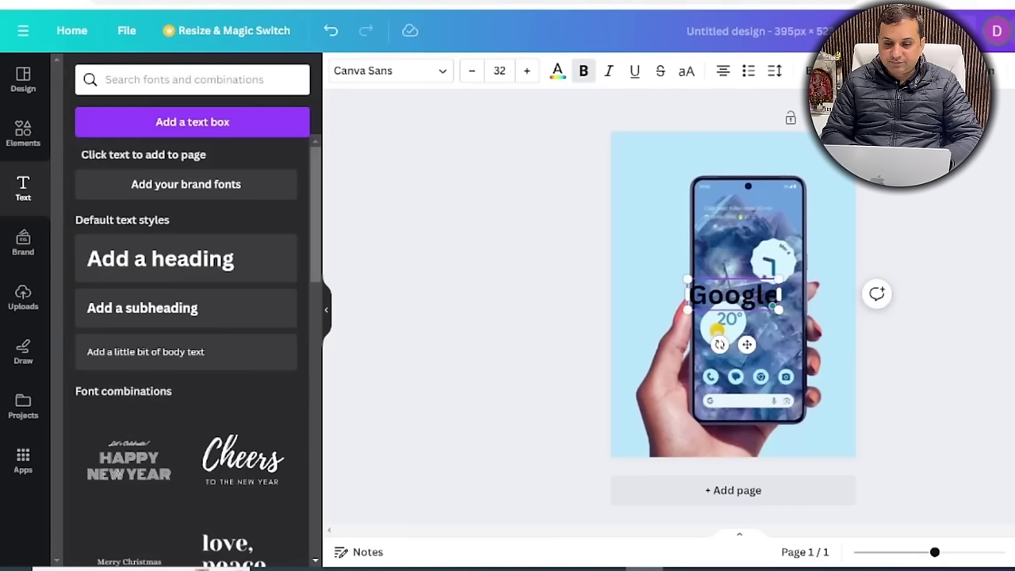
{"action": "key", "text": "BackSpace"}
{"action": "key", "text": "BackSpace"}
{"action": "key", "text": "BackSpace"}
{"action": "key", "text": "BackSpace"}
{"action": "key", "text": "BackSpace"}
{"action": "key", "text": "BackSpace"}
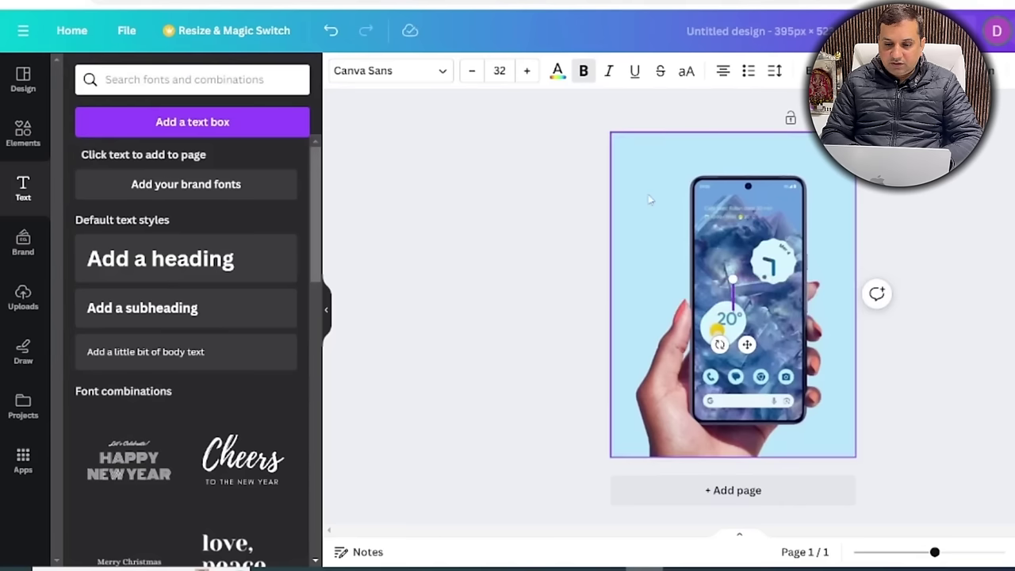
{"action": "left_click", "coordinate": [648, 199]}
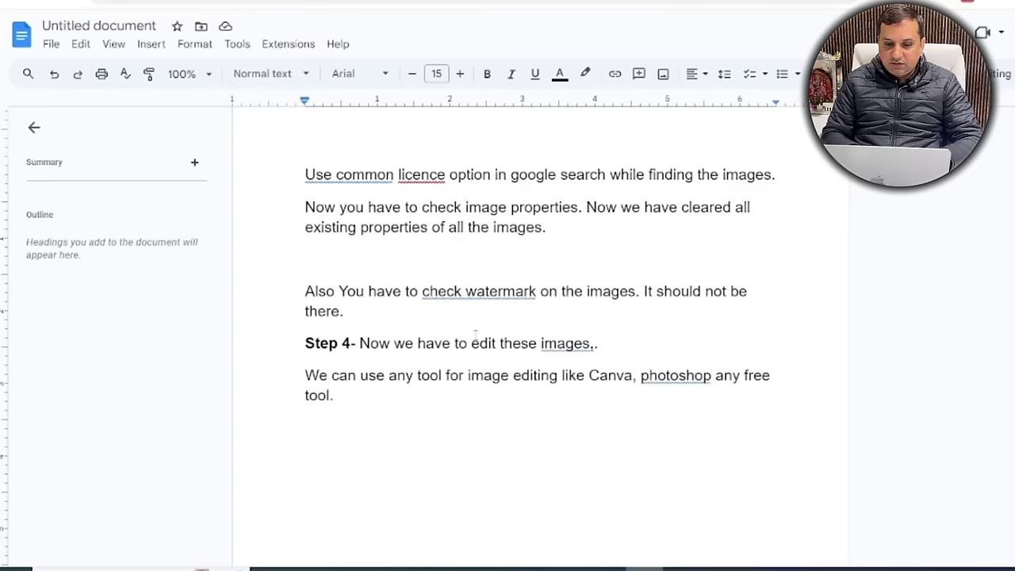
Copy the keyword "Google Pixel 8 Pro" from the Keywords line of the Google Docs document and return to Canva.
{"action": "scroll", "coordinate": [476, 336], "scroll_direction": "up", "scroll_amount": 8}
{"action": "scroll", "coordinate": [476, 336], "scroll_direction": "up", "scroll_amount": 2}
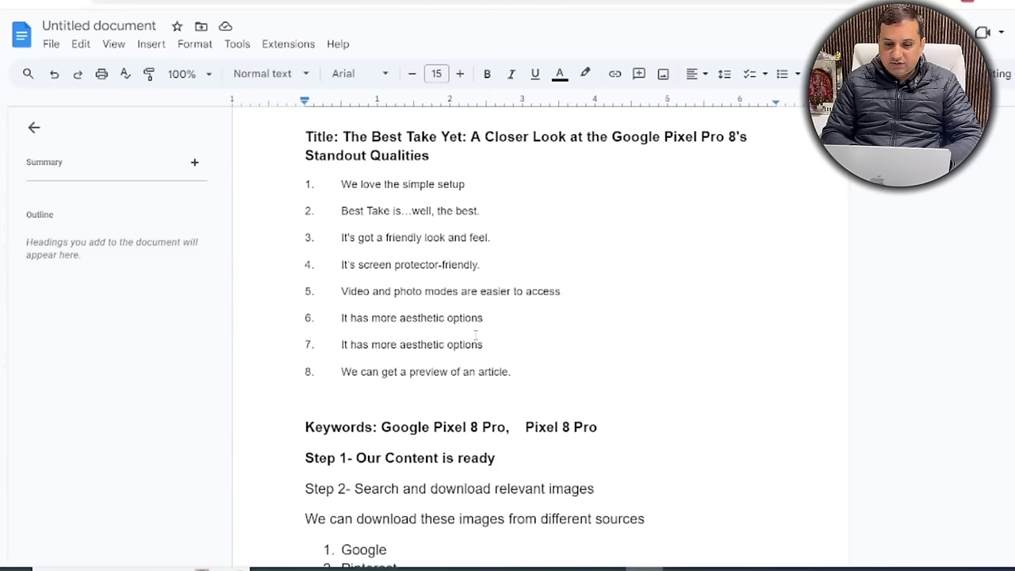
{"action": "left_click_drag", "start_coordinate": [382, 430], "coordinate": [505, 430]}
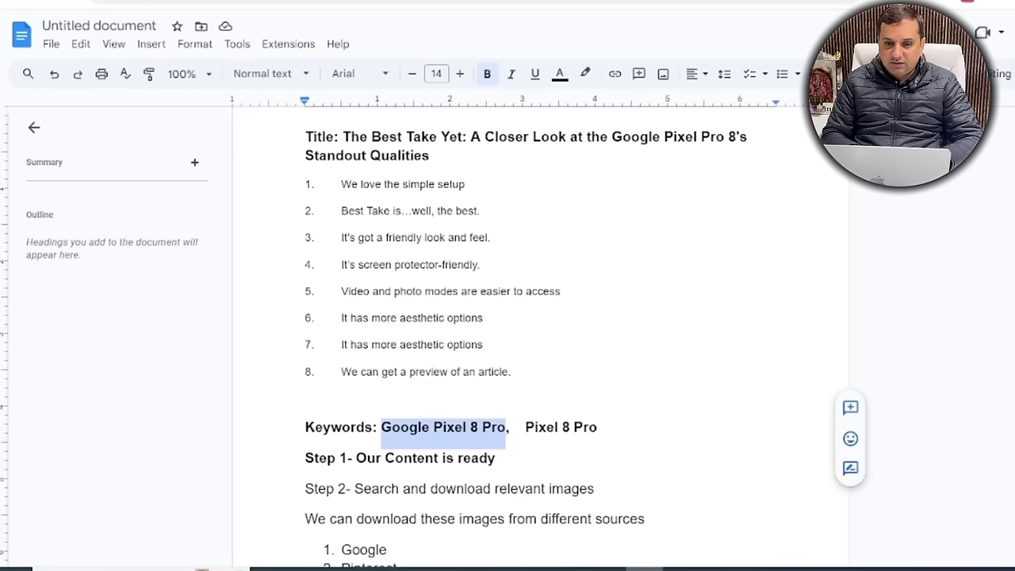
{"action": "left_click", "coordinate": [646, 4]}
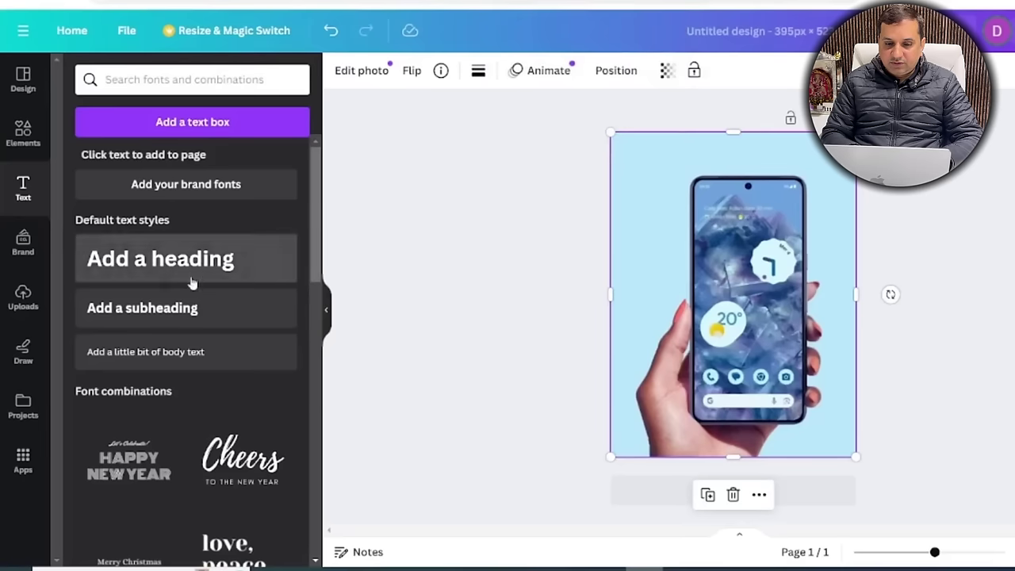
Add a subheading reading "Google Pixel 8 Pro", place it above the phone and enlarge it to size 21.6.
{"action": "left_click", "coordinate": [188, 309]}
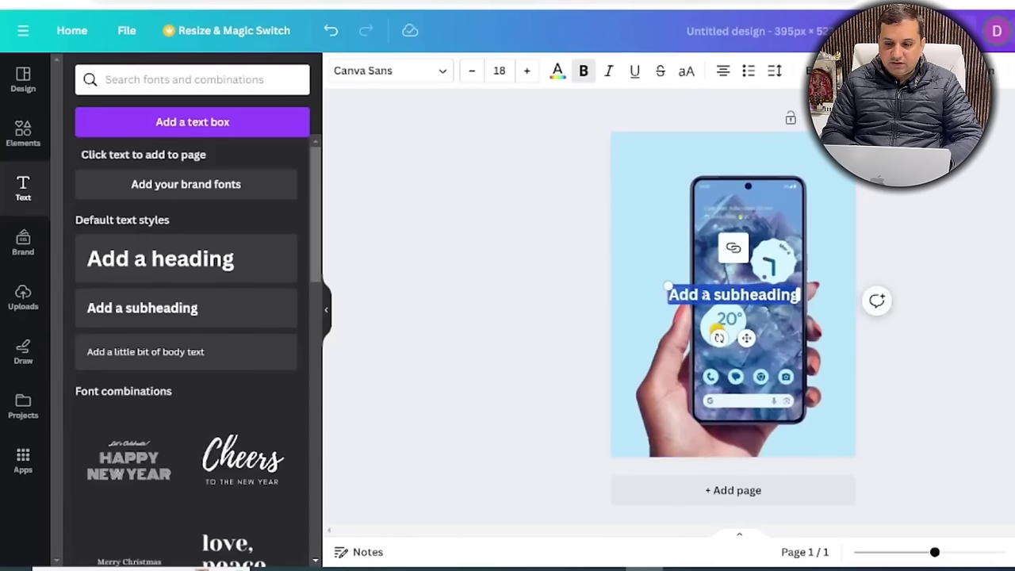
{"action": "type", "text": "Google Pixel 8 Pro"}
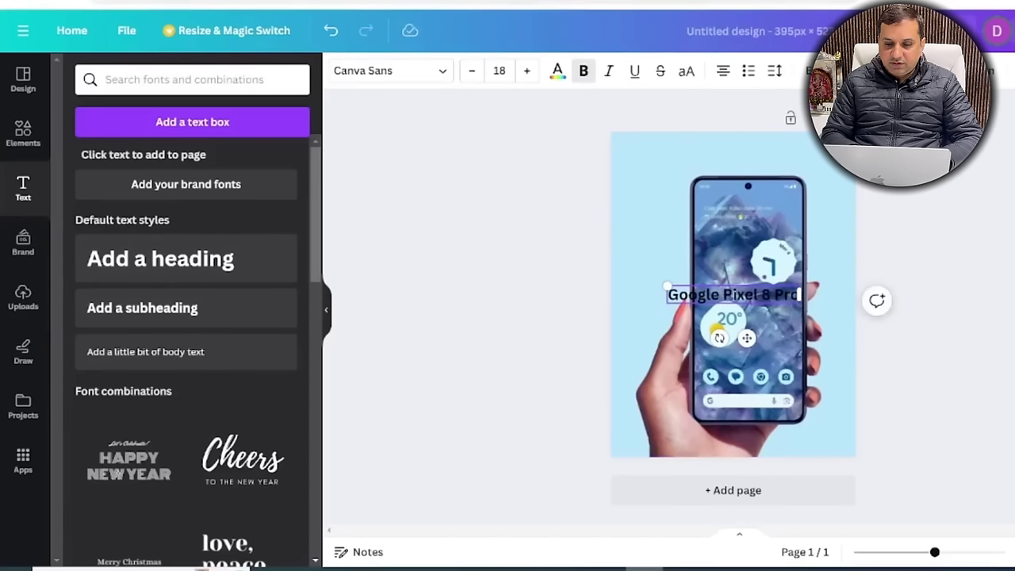
{"action": "left_click", "coordinate": [729, 288]}
{"action": "left_click_drag", "start_coordinate": [731, 298], "coordinate": [653, 148]}
Change the colour of the "Google Pixel 8 Pro" text to white.
{"action": "double_click", "coordinate": [706, 161]}
{"action": "triple_click", "coordinate": [705, 161]}
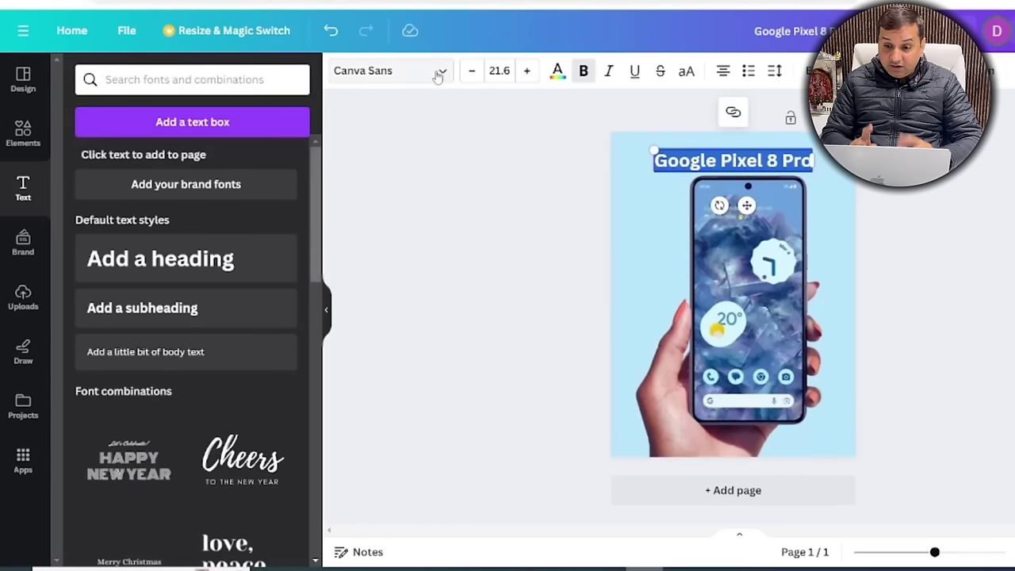
{"action": "left_click", "coordinate": [557, 71]}
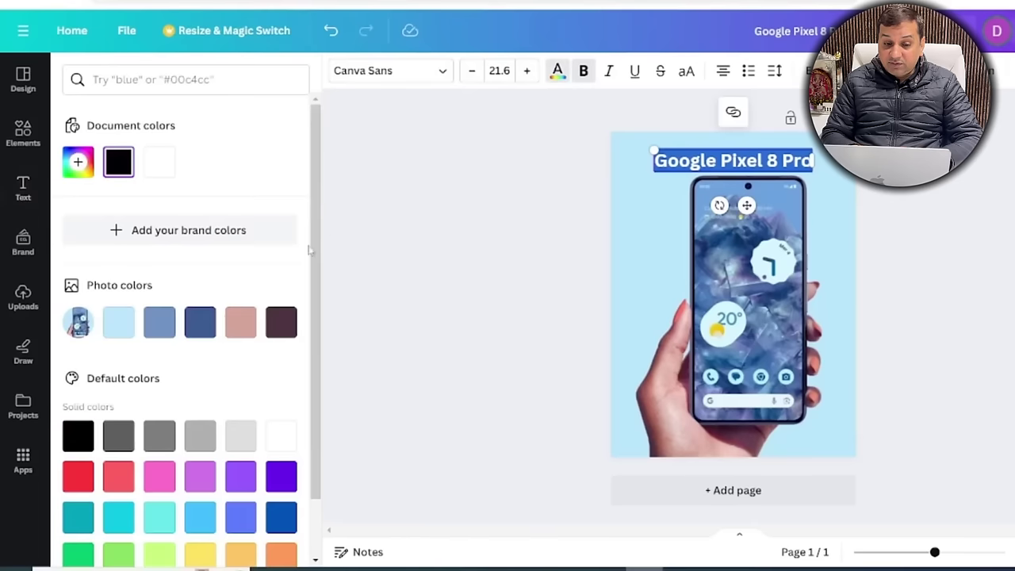
{"action": "left_click", "coordinate": [281, 436]}
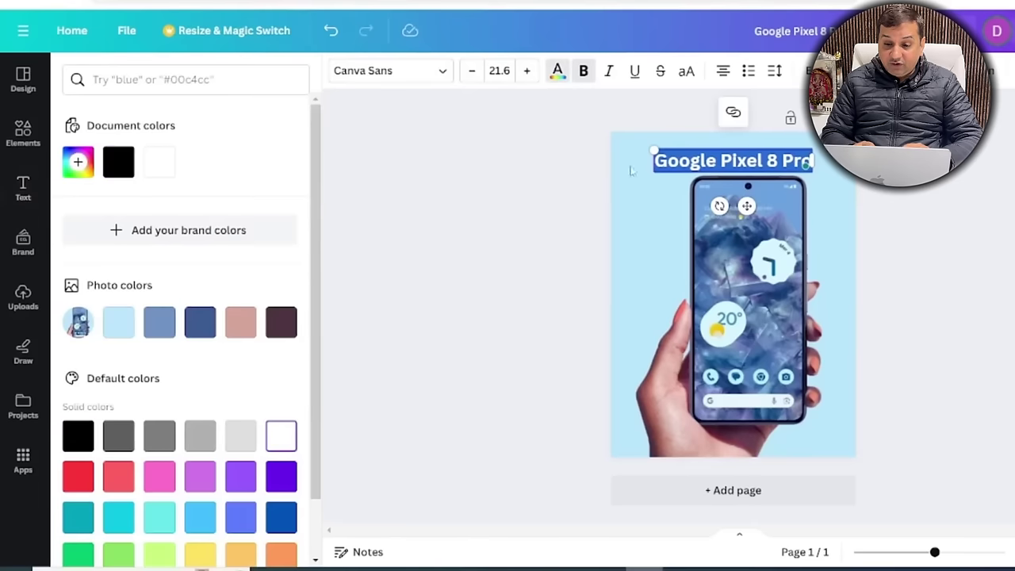
{"action": "left_click", "coordinate": [624, 209]}
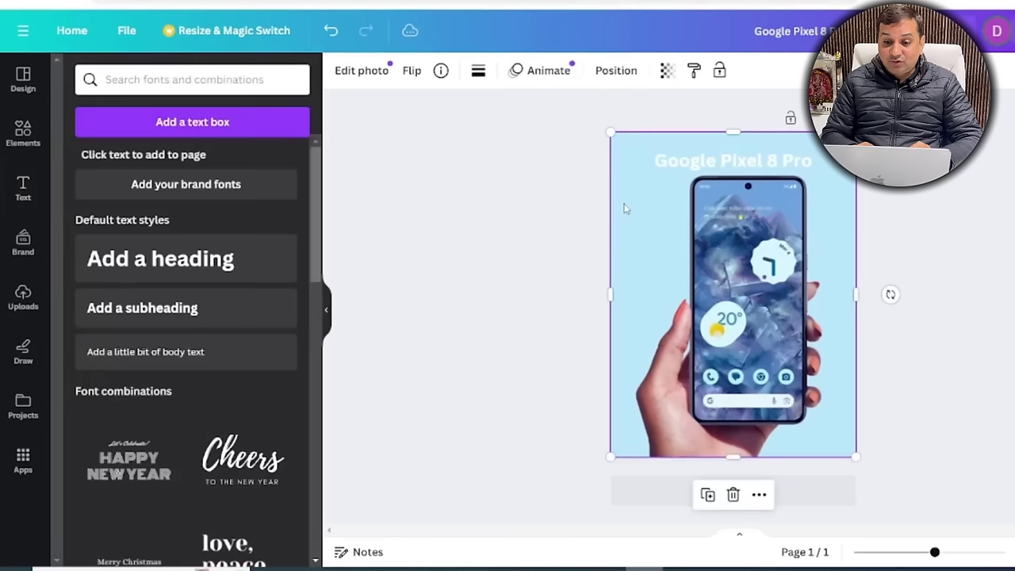
Set the colour of the "Google Pixel 8 Pro" text to black.
{"action": "double_click", "coordinate": [680, 165]}
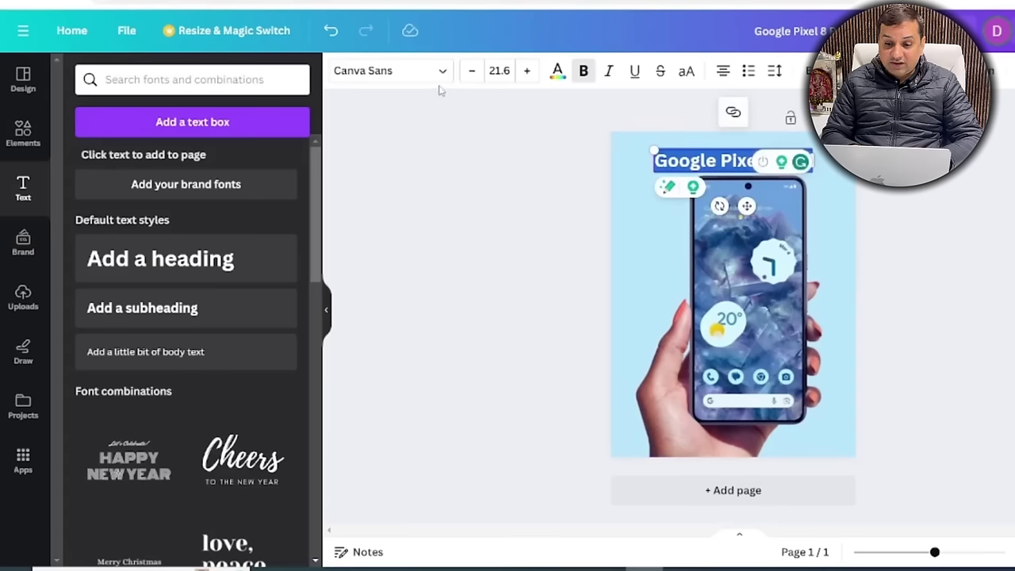
{"action": "left_click", "coordinate": [558, 73]}
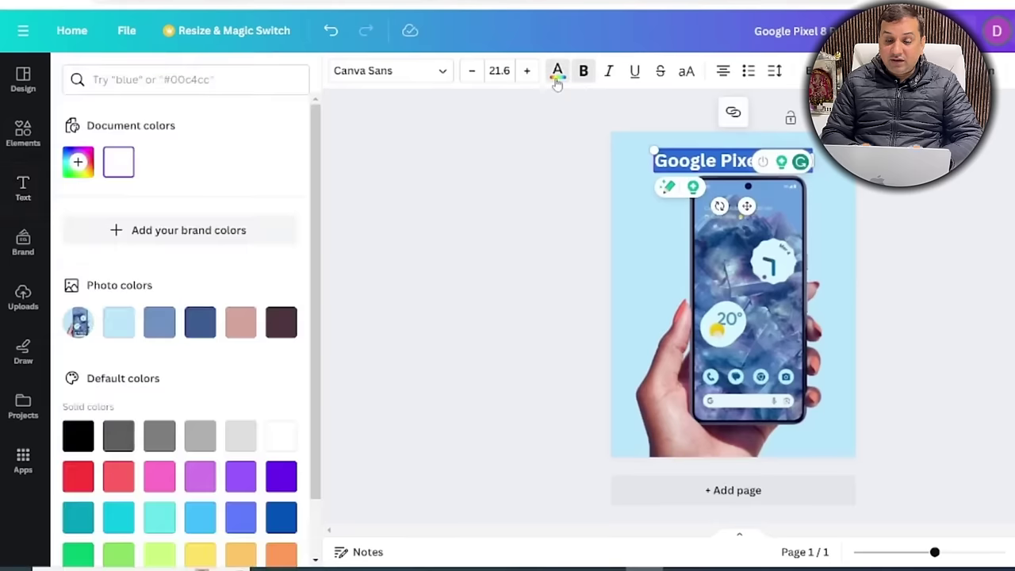
{"action": "scroll", "coordinate": [267, 363], "scroll_direction": "down", "scroll_amount": 1}
{"action": "scroll", "coordinate": [267, 362], "scroll_direction": "up", "scroll_amount": 1}
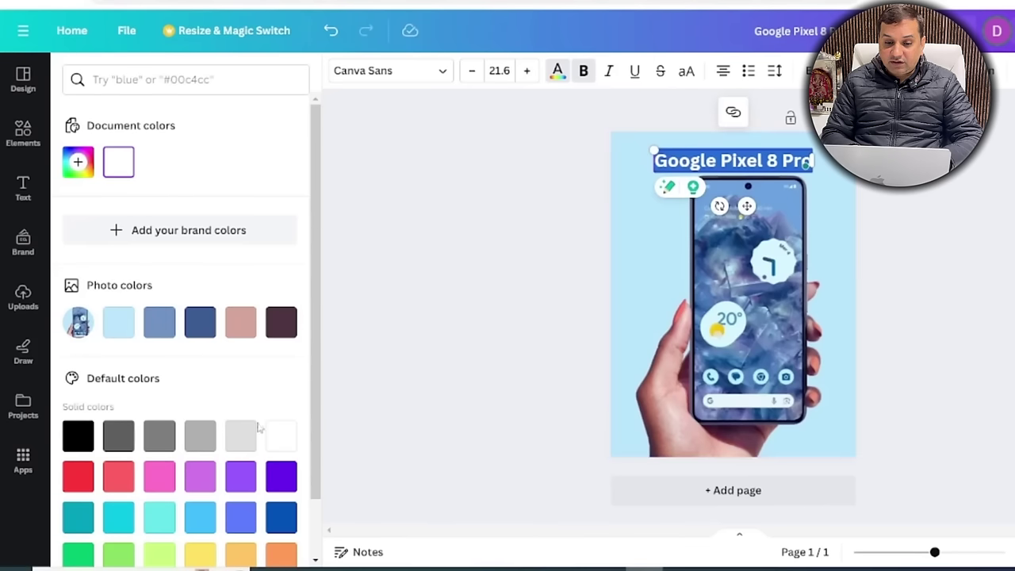
{"action": "left_click", "coordinate": [79, 438]}
{"action": "left_click", "coordinate": [670, 274]}
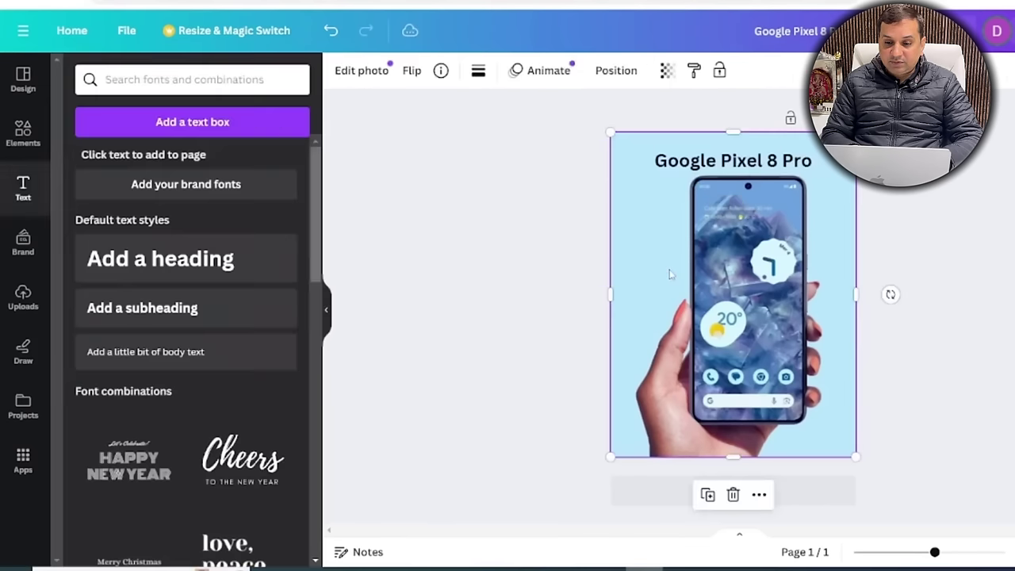
Search for the Anton font and apply it to the "Google Pixel 8 Pro" text.
{"action": "left_click", "coordinate": [797, 162]}
{"action": "left_click", "coordinate": [796, 163]}
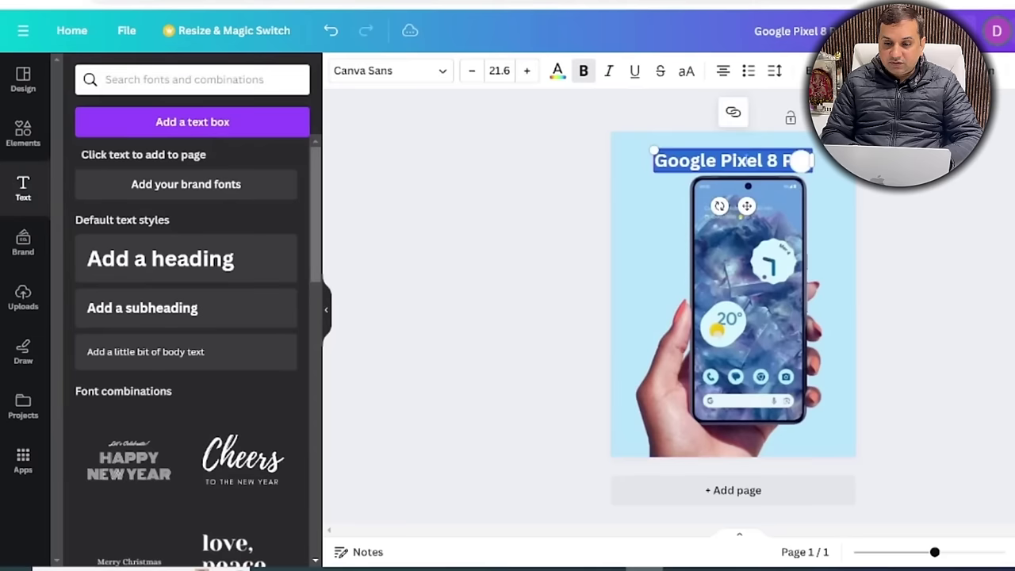
{"action": "left_click", "coordinate": [432, 72]}
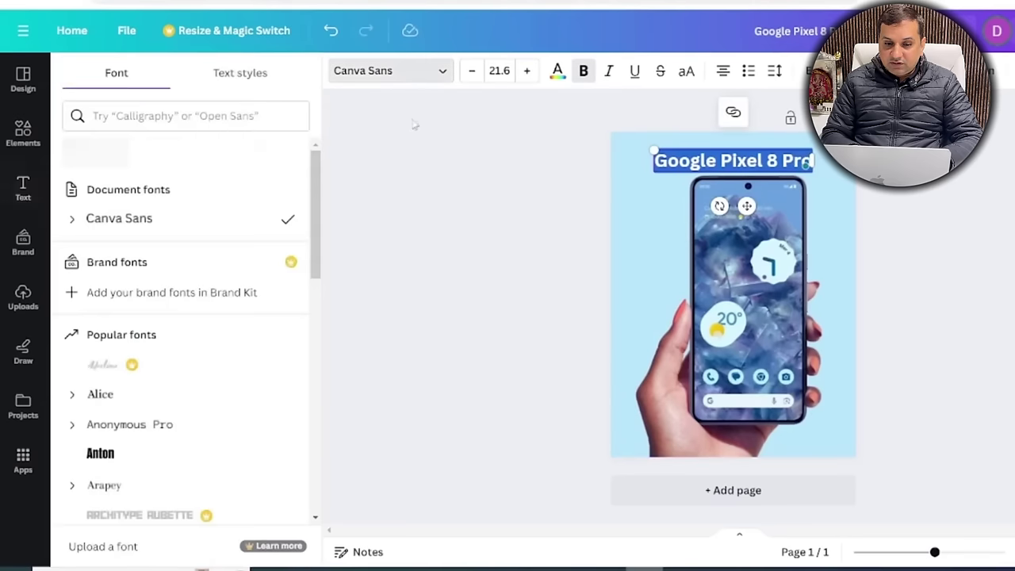
{"action": "left_click", "coordinate": [181, 117]}
{"action": "type", "text": "Anto"}
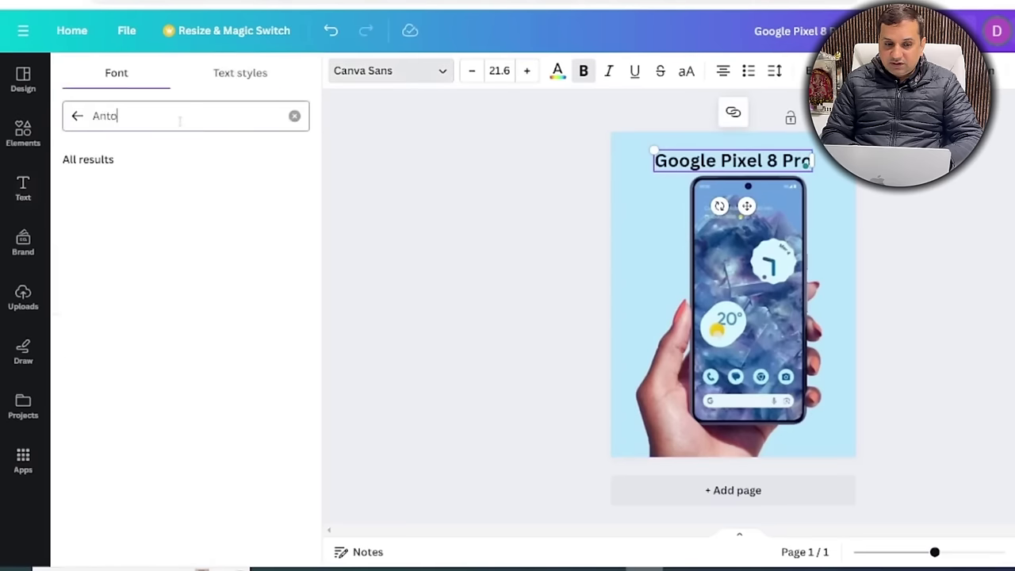
{"action": "type", "text": "n"}
{"action": "left_click", "coordinate": [104, 191]}
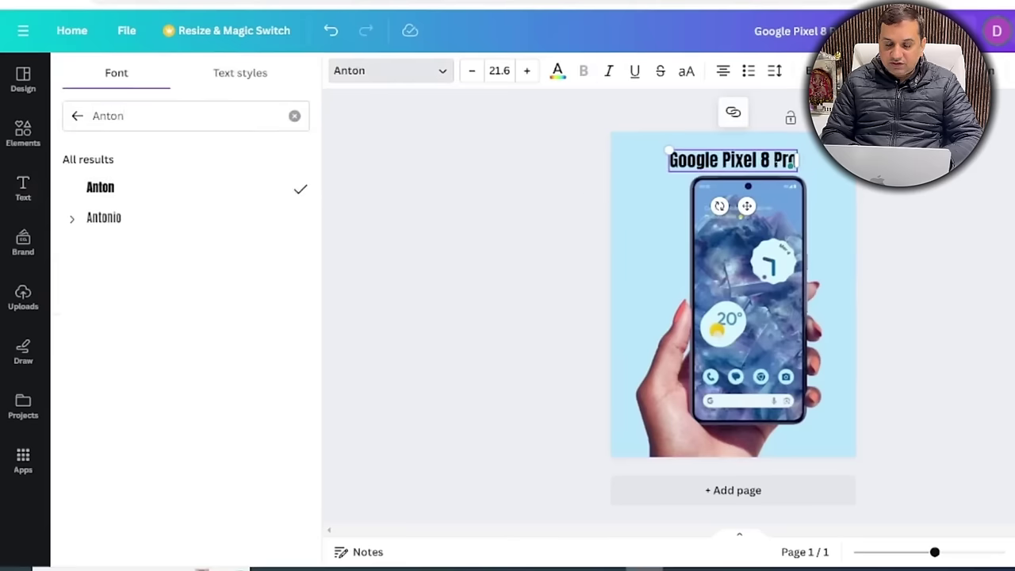
Enlarge the "Google Pixel 8 Pro" text to size 25.4 and centre it above the phone.
{"action": "left_click_drag", "start_coordinate": [668, 149], "coordinate": [647, 147]}
{"action": "key", "text": "Escape"}
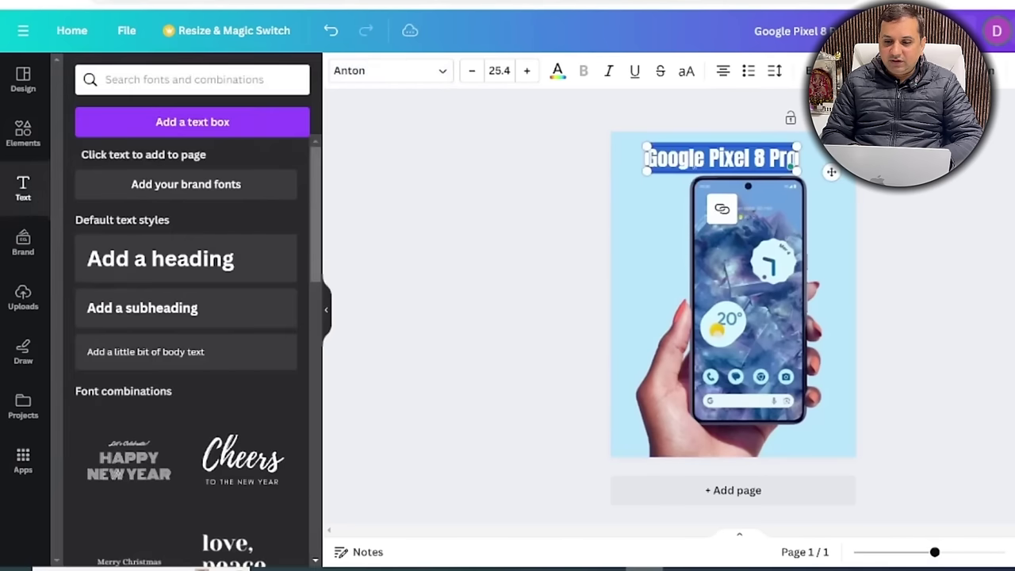
{"action": "left_click", "coordinate": [668, 203]}
{"action": "double_click", "coordinate": [669, 203]}
{"action": "key", "text": "Escape"}
{"action": "key", "text": "Escape"}
{"action": "left_click_drag", "start_coordinate": [717, 159], "coordinate": [736, 156]}
{"action": "left_click", "coordinate": [637, 231]}
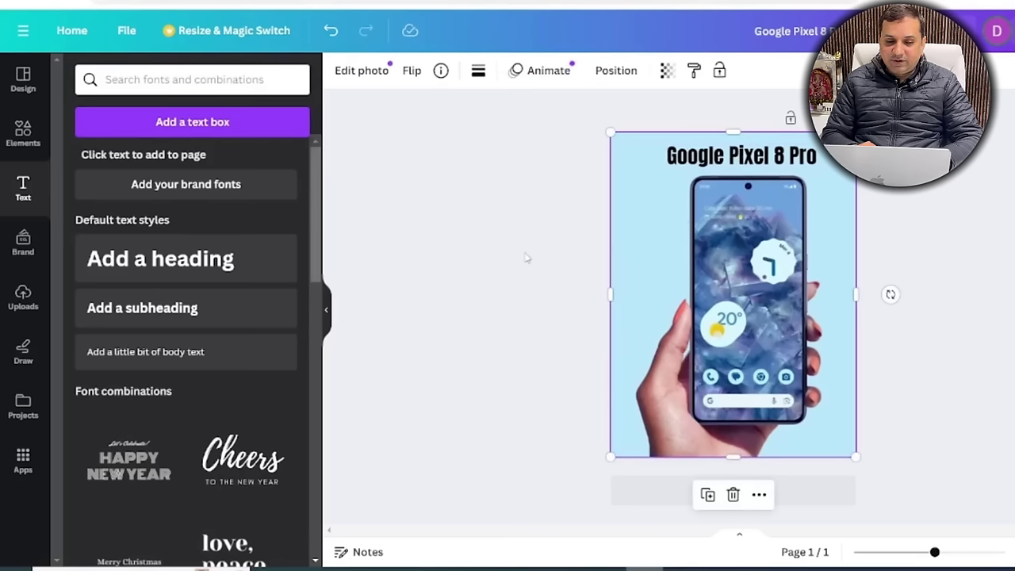
Change the download file type of the edited Google Pixel 8 Pro design and download it.
{"action": "left_click", "coordinate": [1007, 30]}
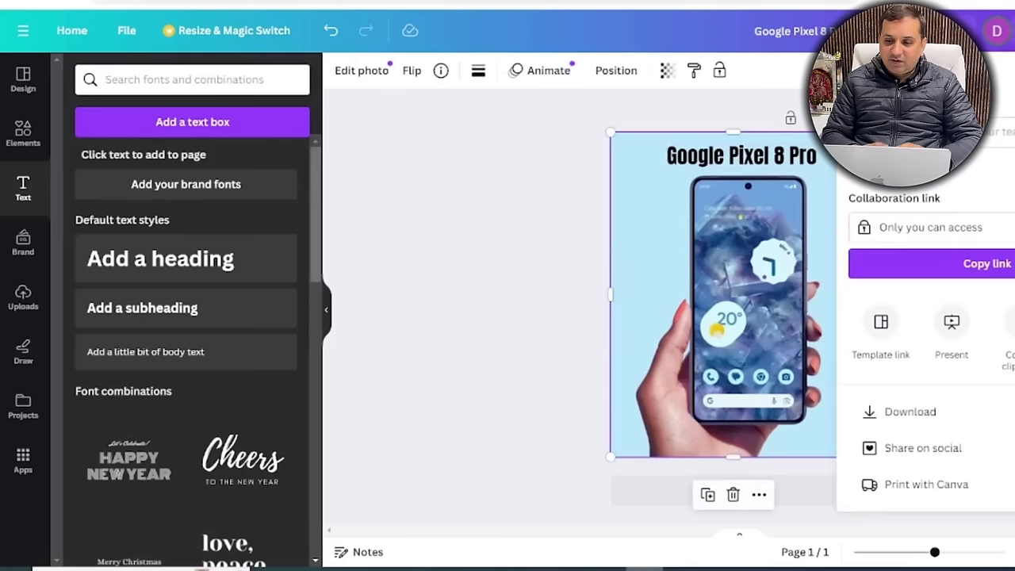
{"action": "left_click", "coordinate": [909, 412]}
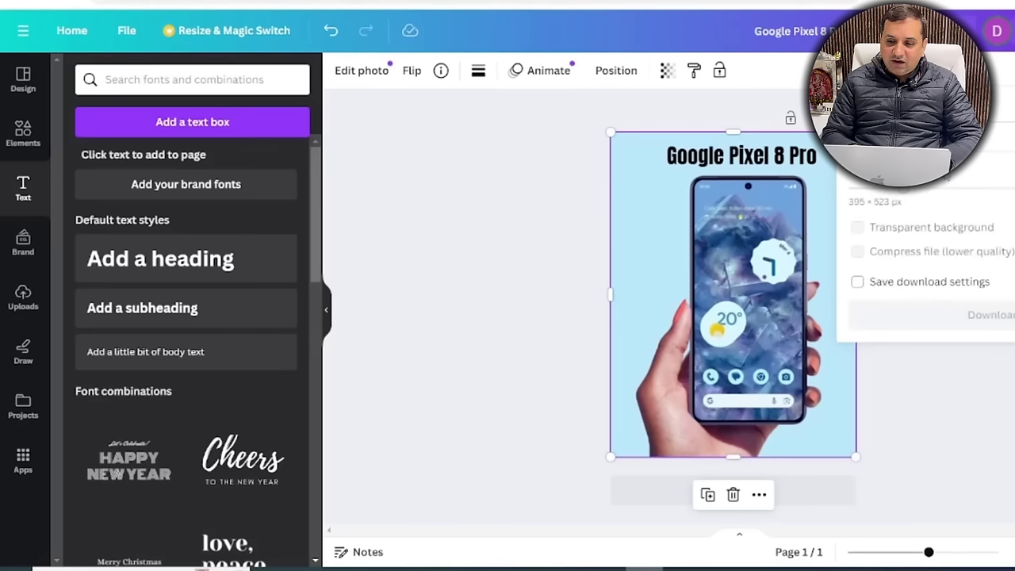
{"action": "left_click", "coordinate": [944, 170]}
{"action": "left_click", "coordinate": [922, 195]}
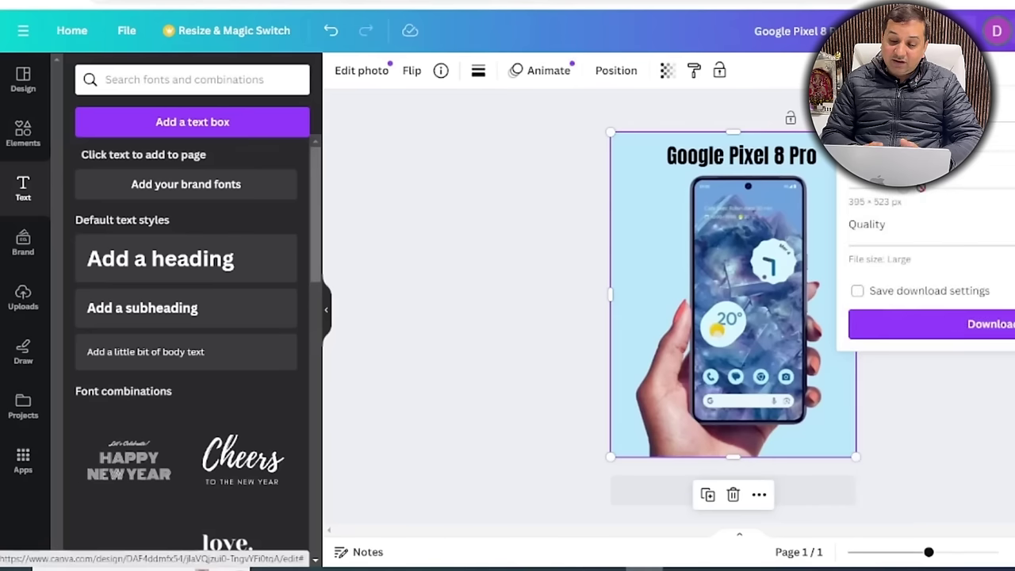
{"action": "left_click", "coordinate": [985, 325]}
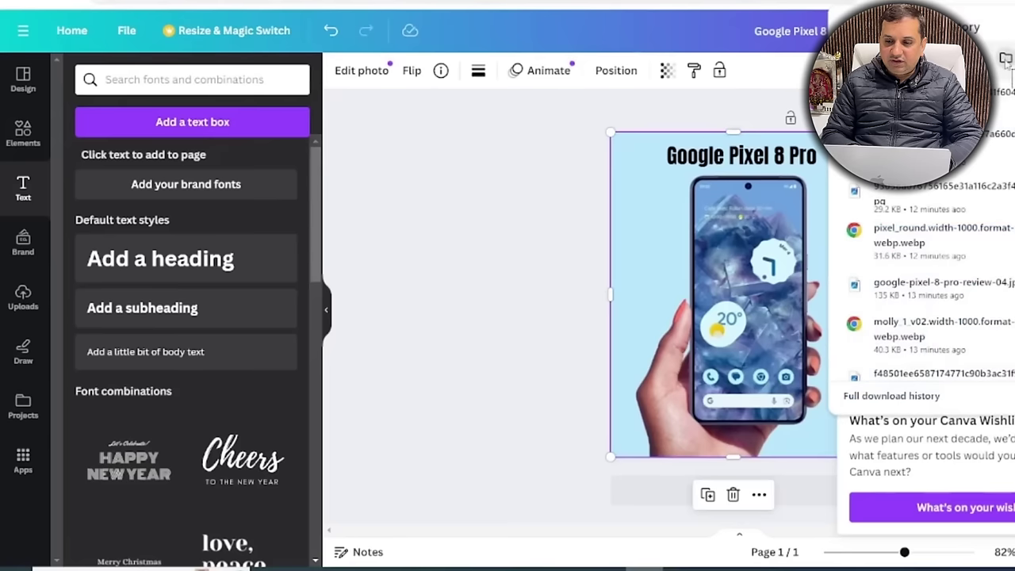
Locate the downloaded Google Pixel 8 Pro image in the webstory images folder, open it to check it, and close the preview.
{"action": "left_click", "coordinate": [1005, 60]}
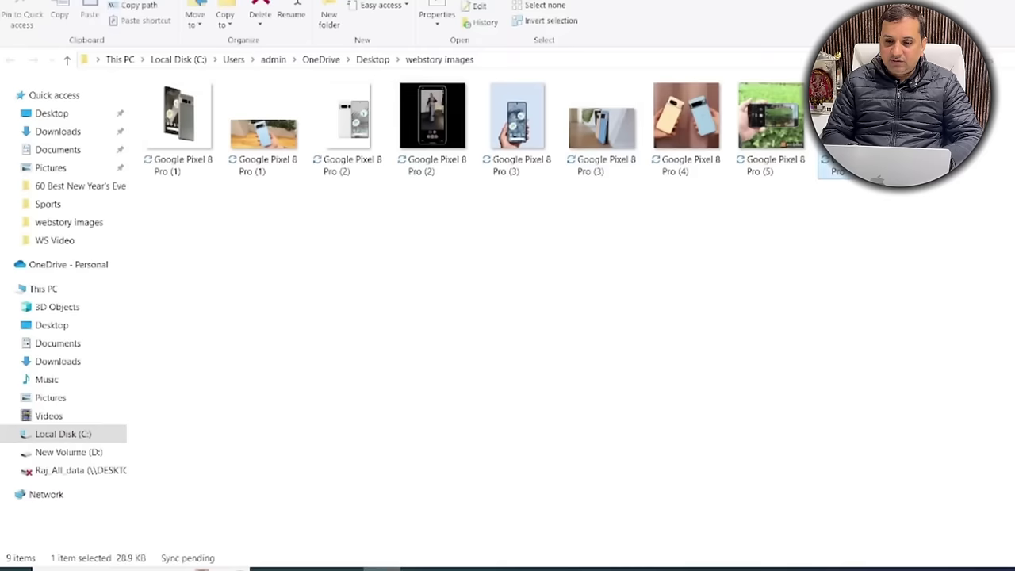
{"action": "key", "text": "Return"}
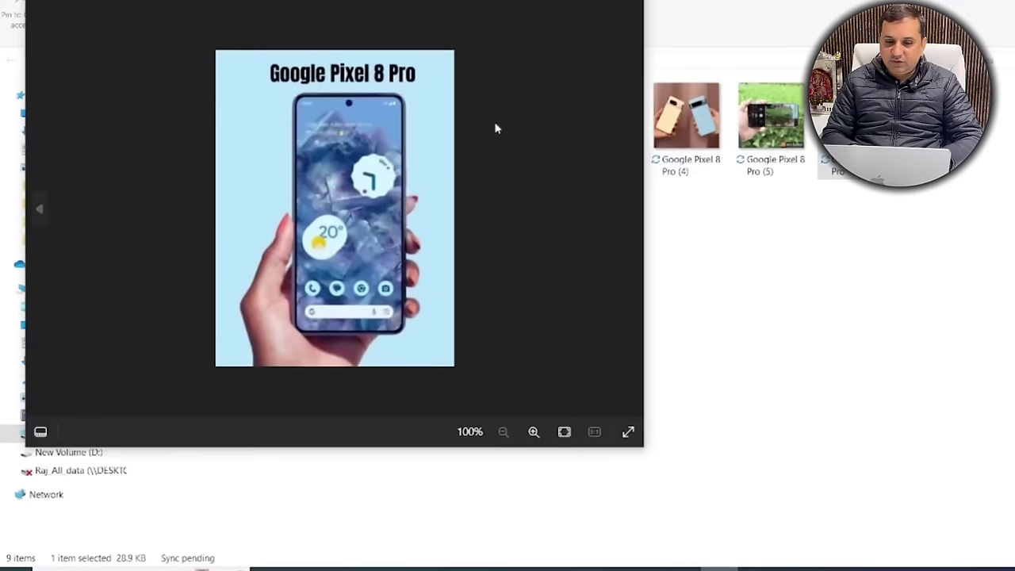
{"action": "key", "text": "Escape"}
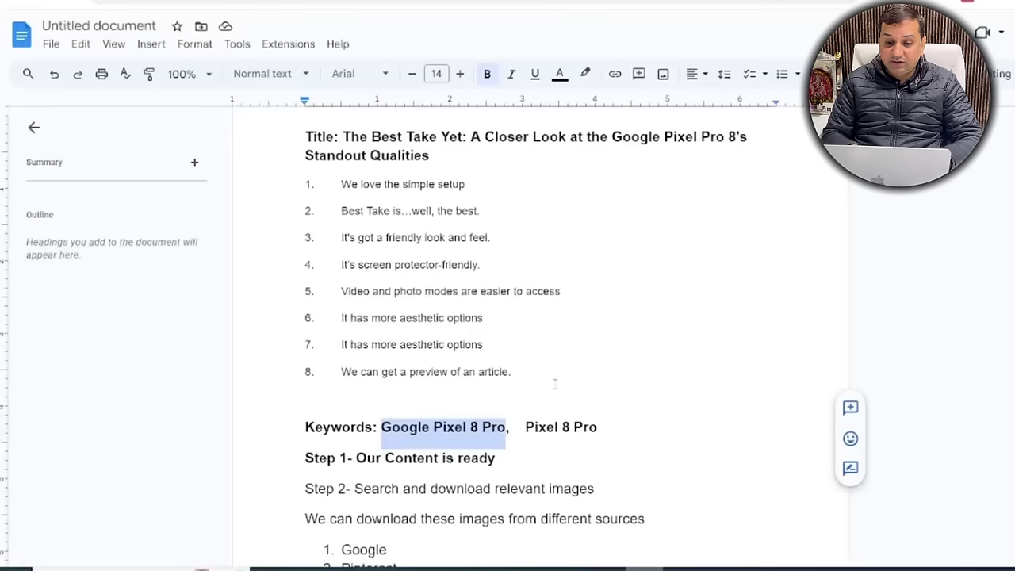
Switch to the Google Docs notes and add "Now you have to edit all these images" below the editing-tools sentence of Step 4.
{"action": "scroll", "coordinate": [555, 384], "scroll_direction": "down", "scroll_amount": 10}
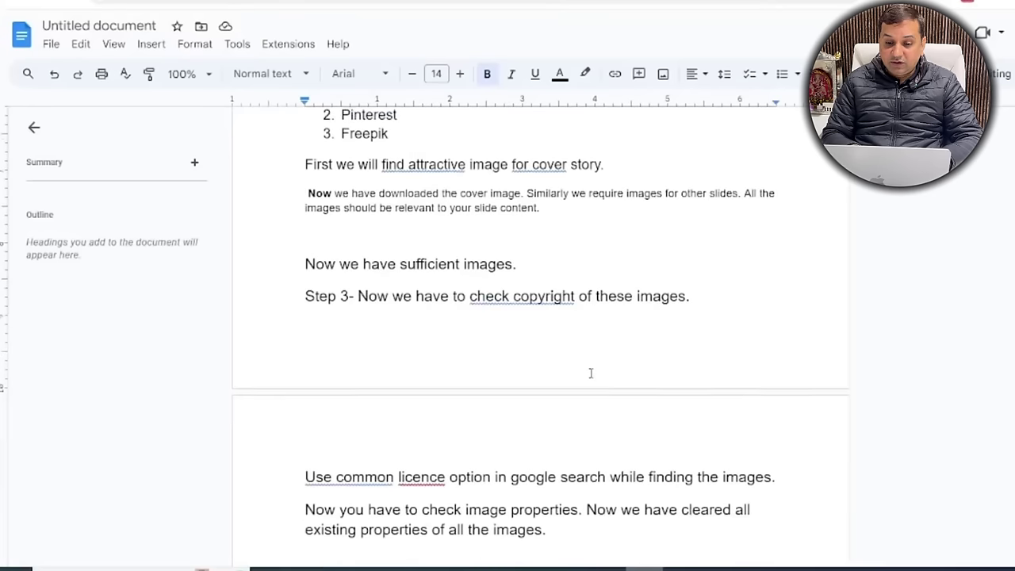
{"action": "left_click", "coordinate": [440, 322]}
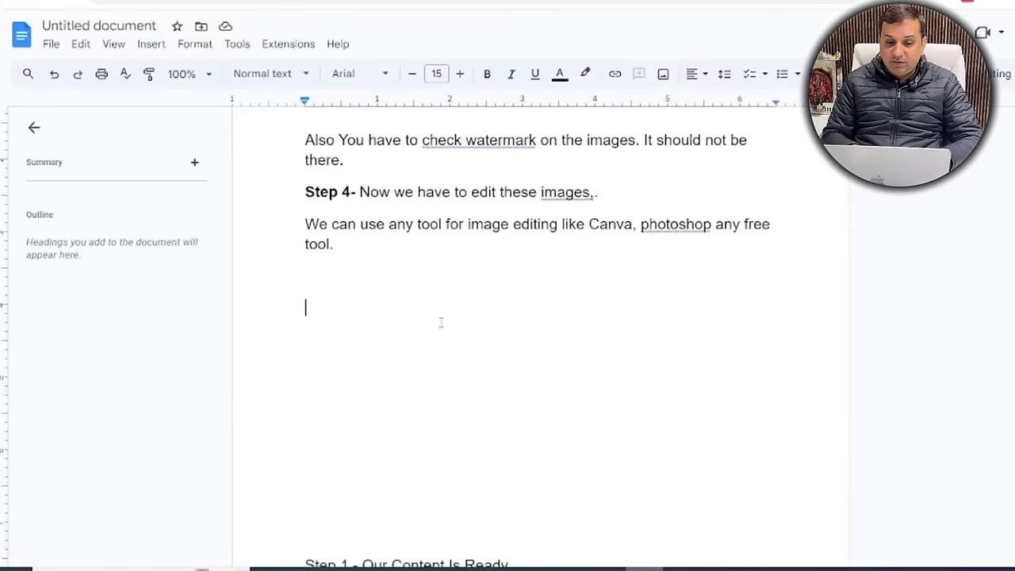
{"action": "type", "text": "Now "}
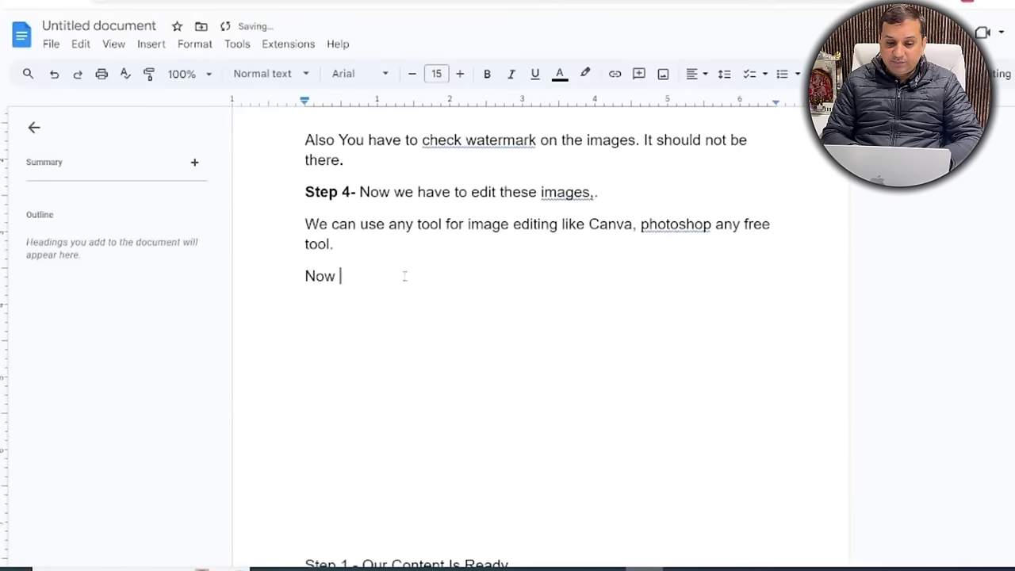
{"action": "type", "text": "you have "}
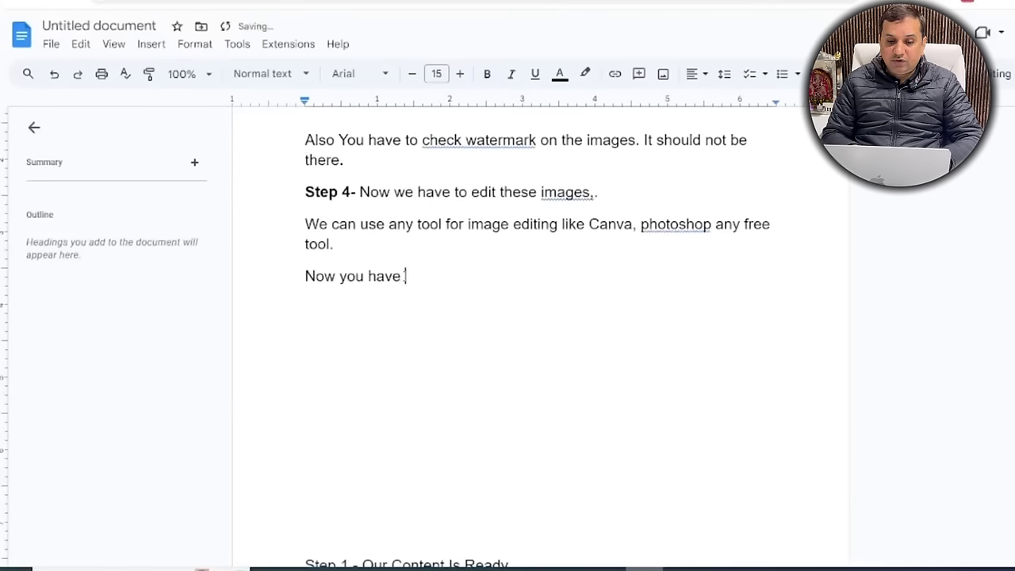
{"action": "type", "text": "to edit all these images"}
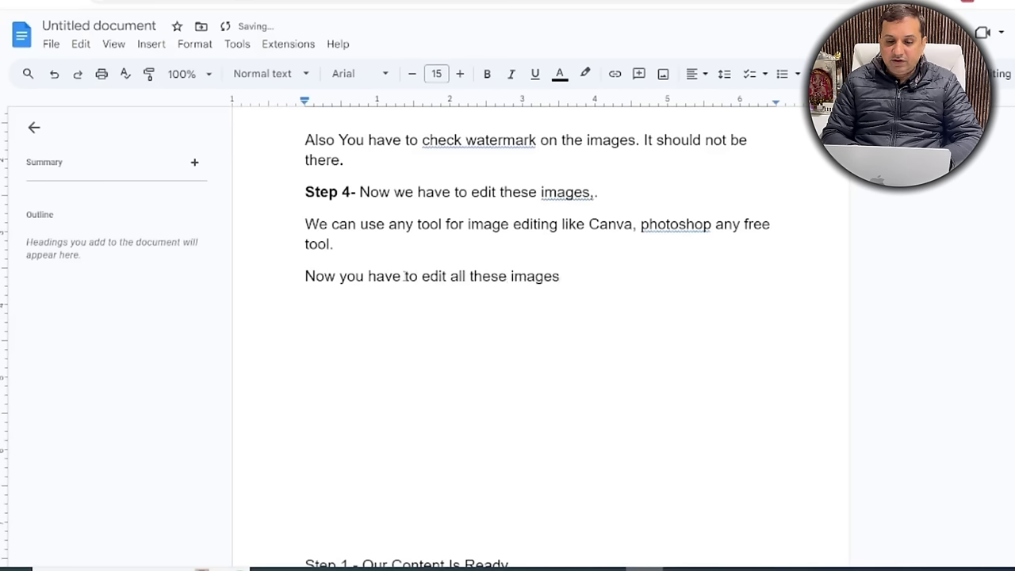
Continue the new Step 4 paragraph with "Also you can change the color grading of all the existing images.".
{"action": "type", "text": ". Also you"}
{"action": "type", "text": "can"}
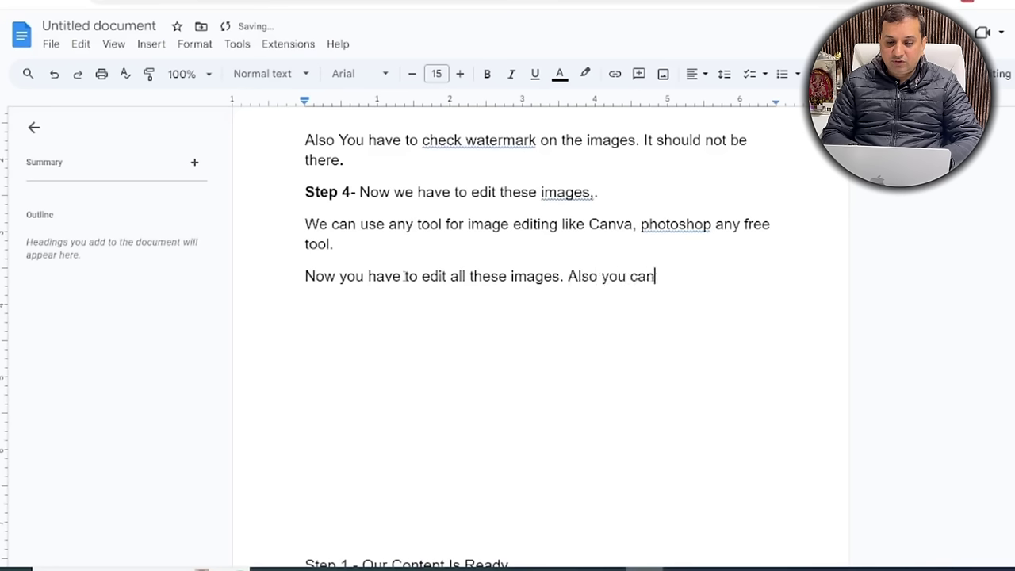
{"action": "type", "text": " change the color "}
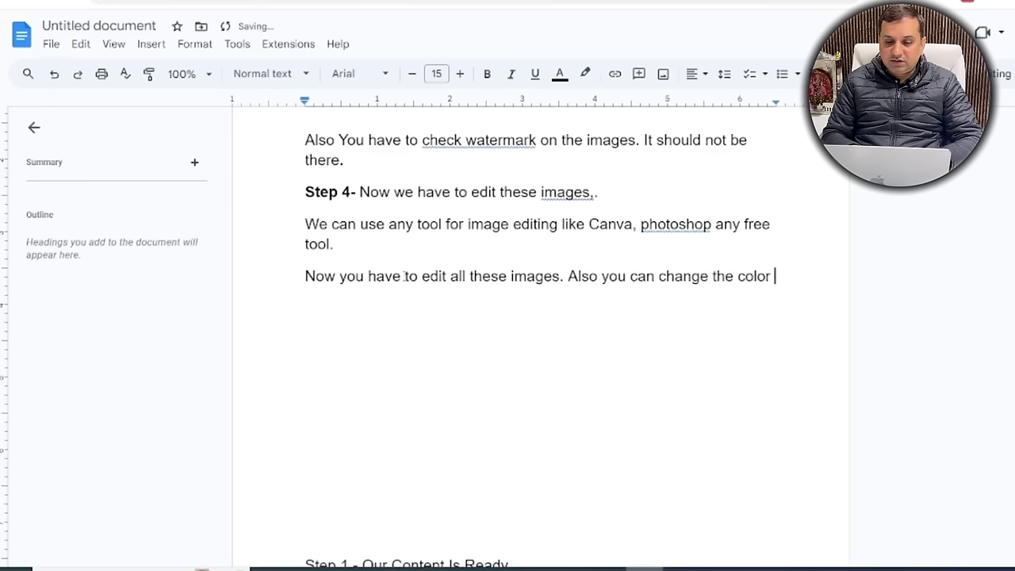
{"action": "type", "text": "grading of all the exid"}
{"action": "key", "text": "BackSpace"}
{"action": "type", "text": "sting images."}
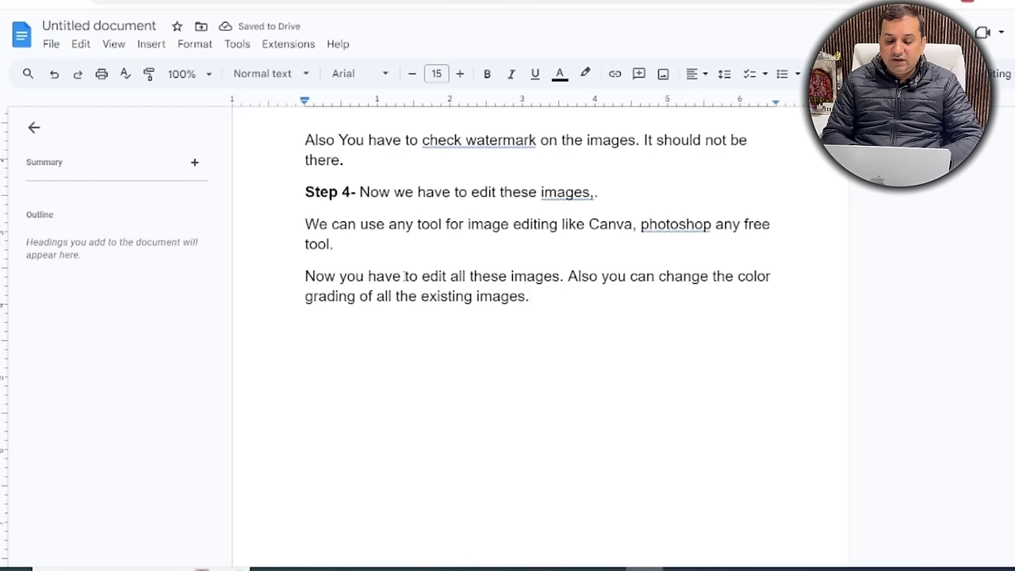
Finish the paragraph with "If you add some text relevant to the image that will help you to get better response." and start a new line.
{"action": "type", "text": " If y"}
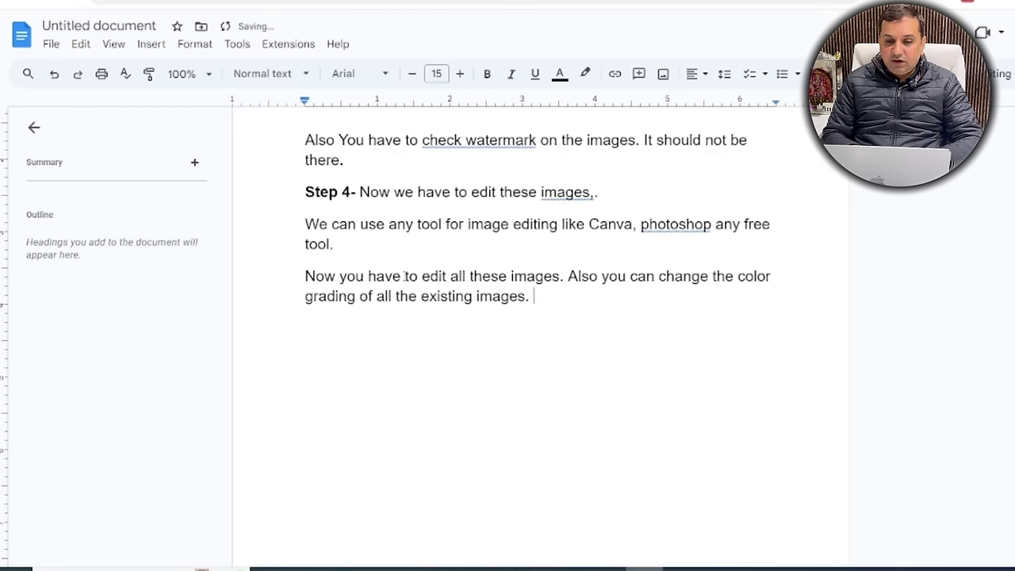
{"action": "type", "text": "ou a"}
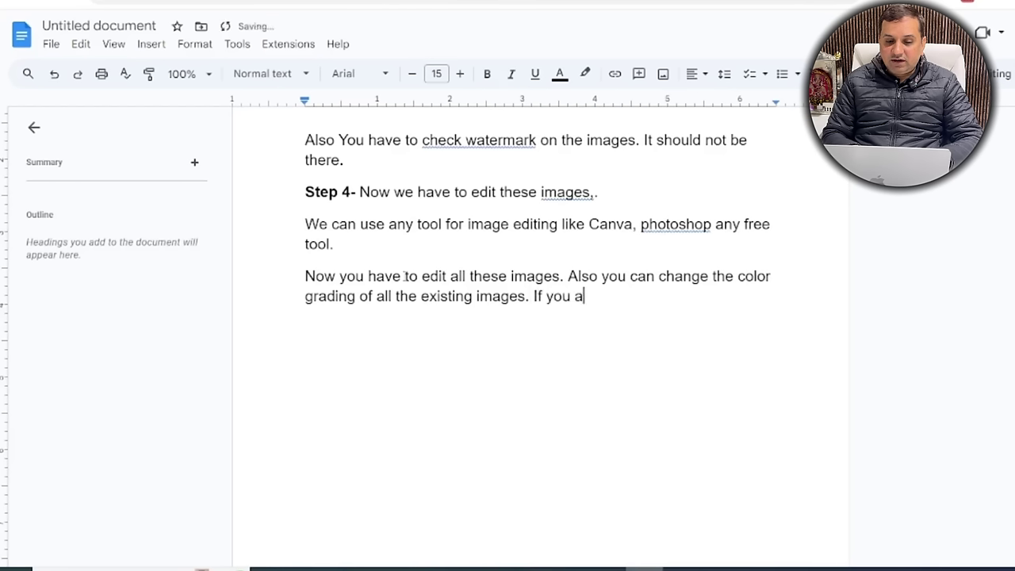
{"action": "type", "text": "dd some te"}
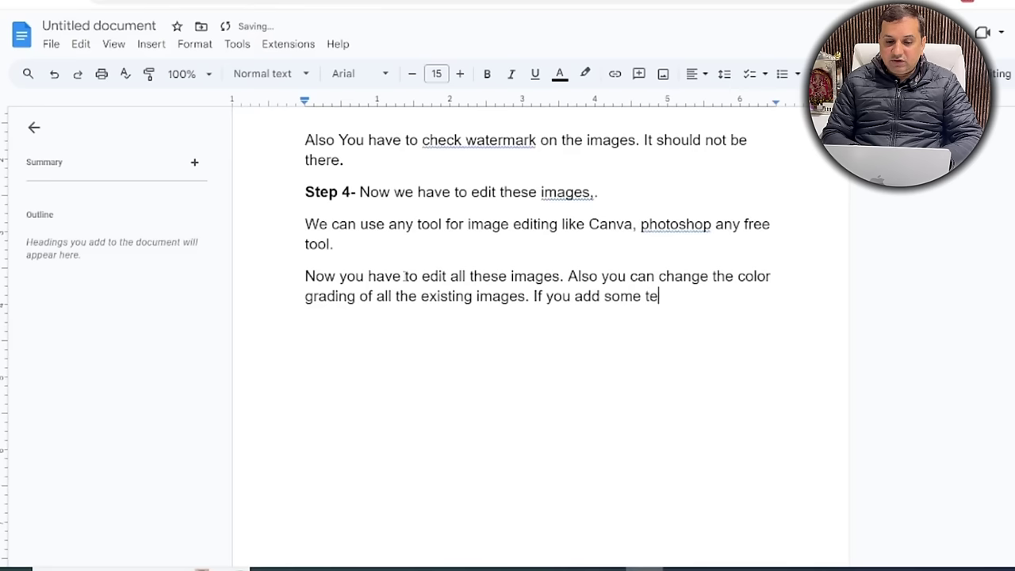
{"action": "type", "text": "xt relevant to the image that "}
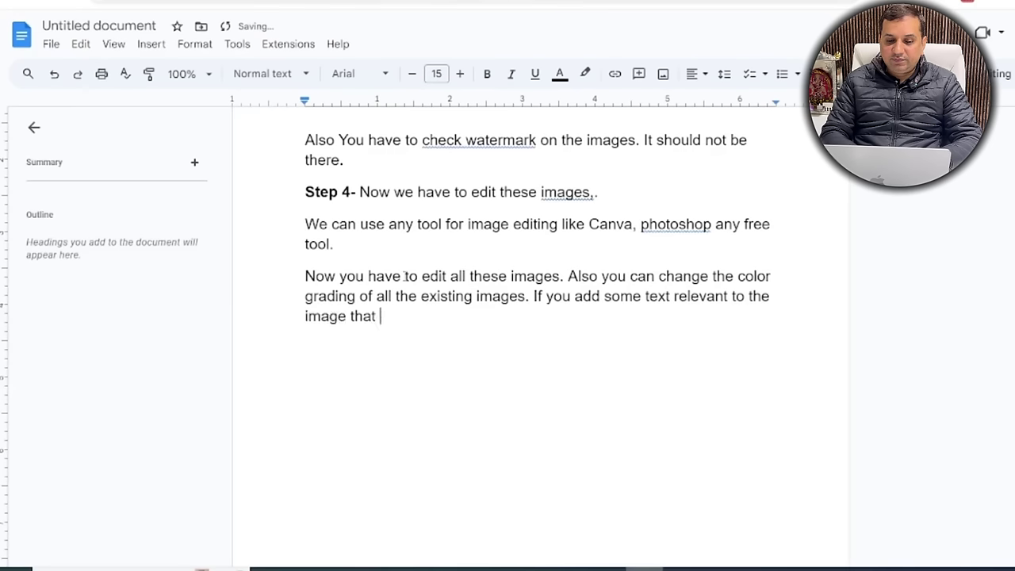
{"action": "type", "text": "will he"}
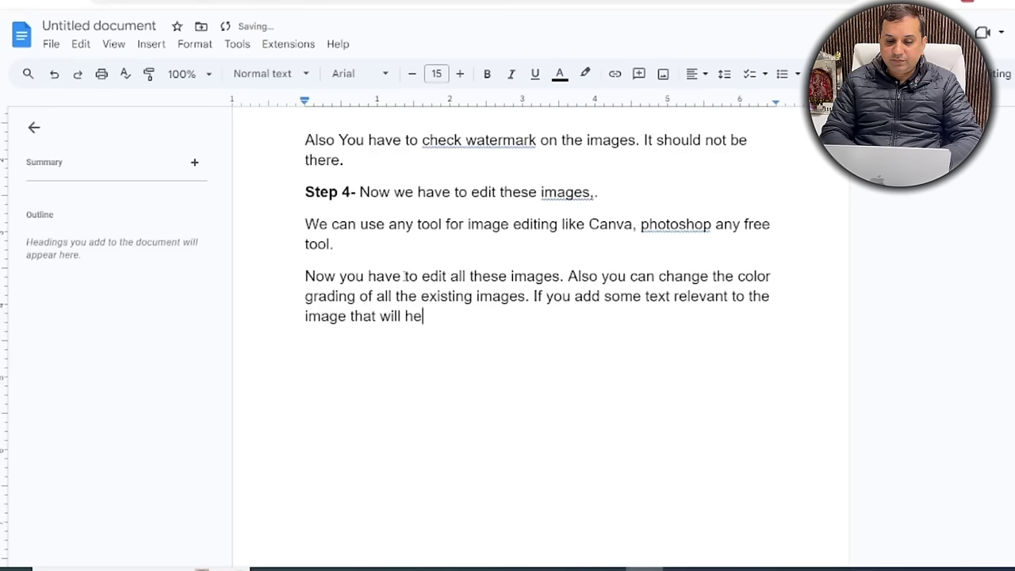
{"action": "type", "text": "lp you "}
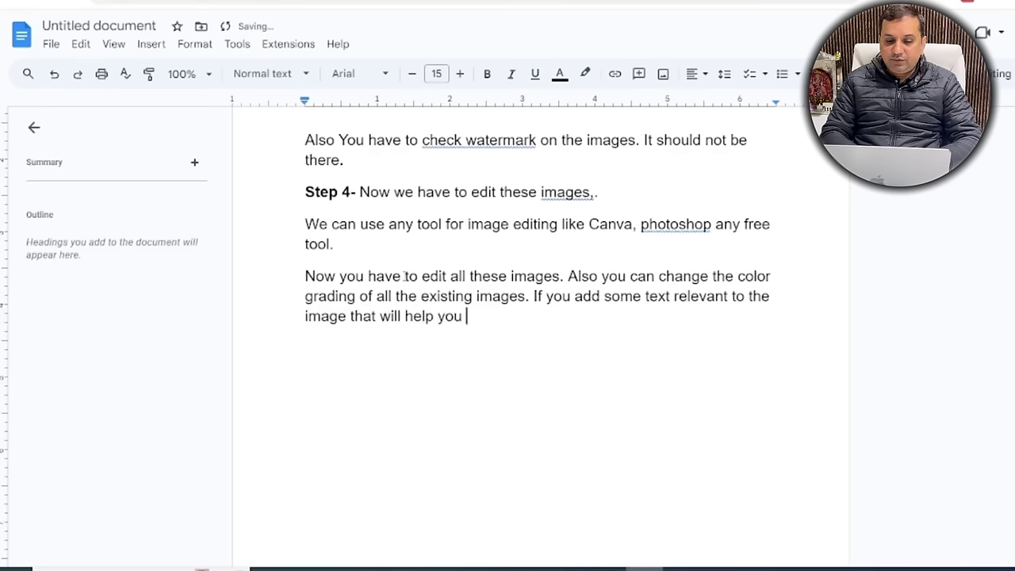
{"action": "type", "text": "to get b"}
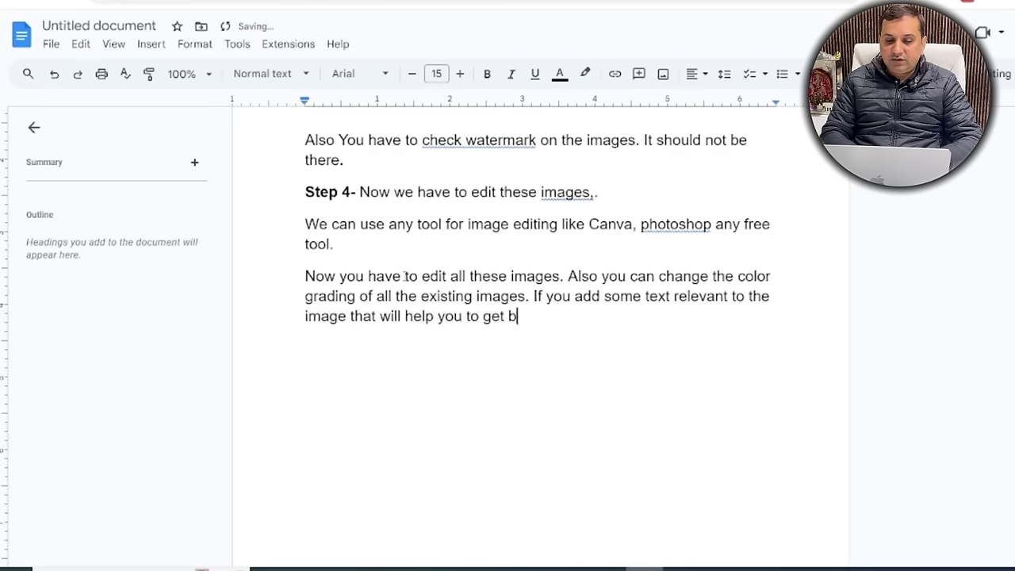
{"action": "type", "text": "etter res"}
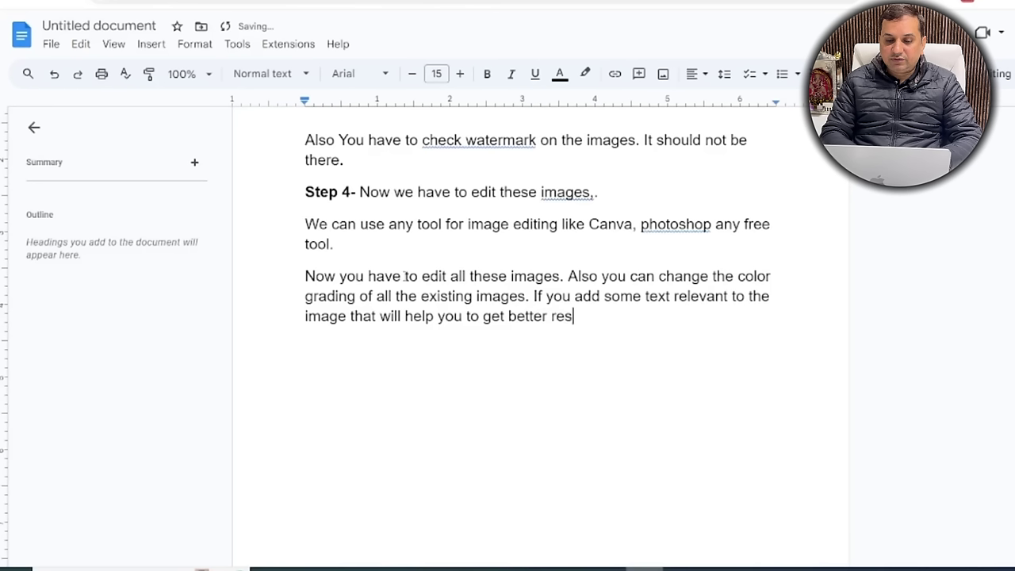
{"action": "type", "text": "ponse"}
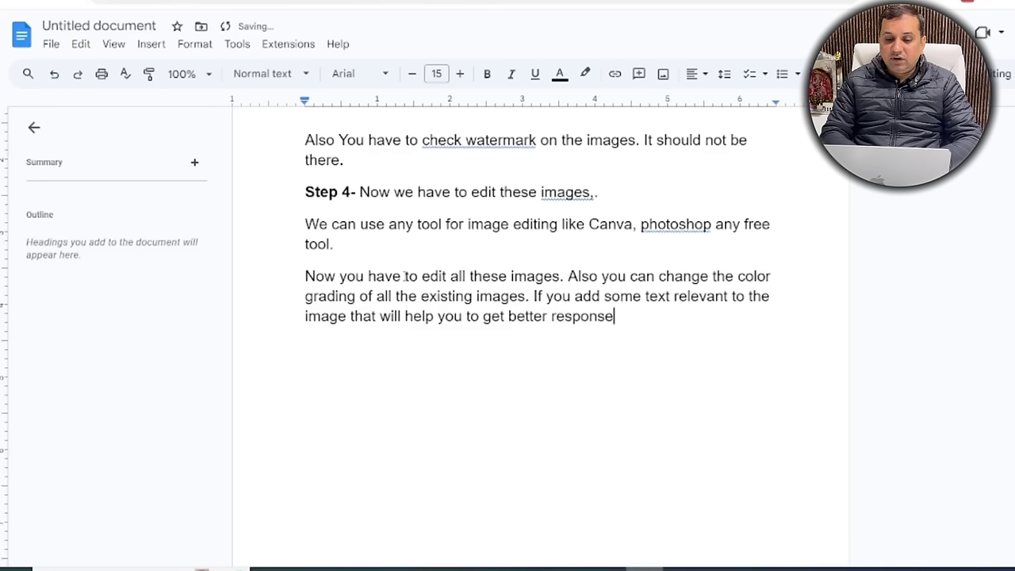
{"action": "type", "text": "."}
{"action": "key", "text": "Return"}
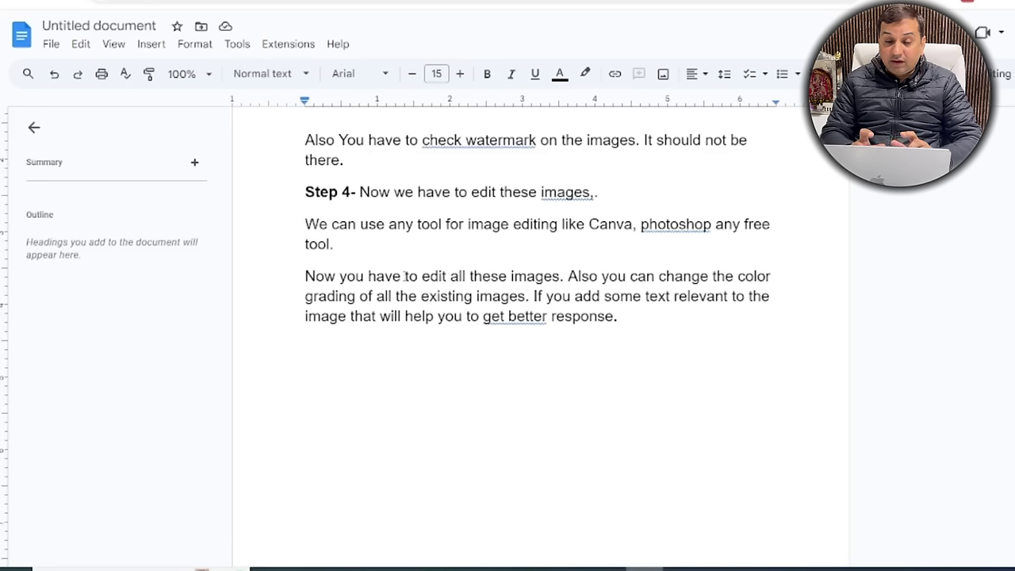
Select all the Google Pixel 8 Pro images in the webstory images folder for review and return to the Google Docs notes.
{"action": "left_click", "coordinate": [382, 569]}
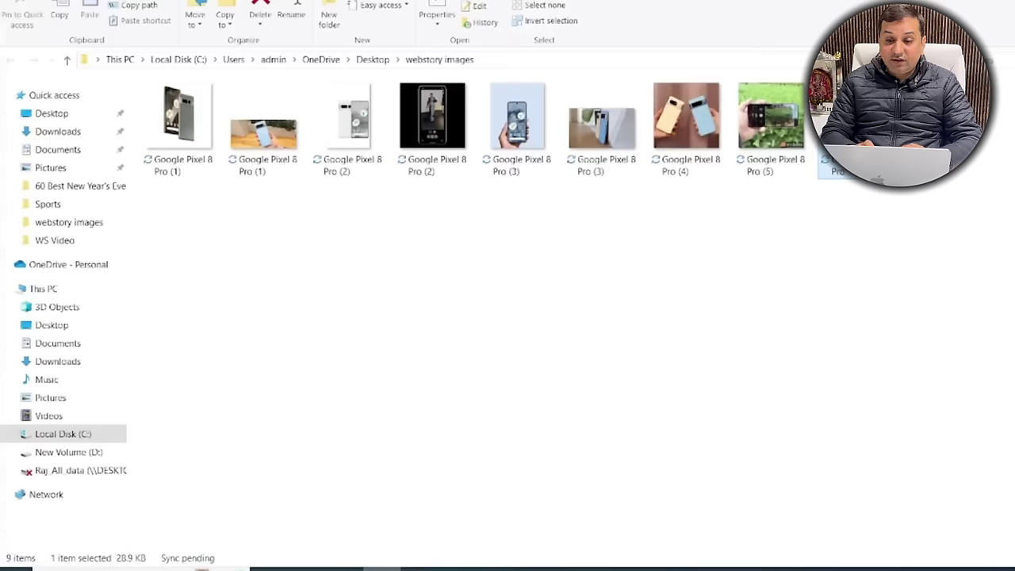
{"action": "left_click_drag", "start_coordinate": [809, 171], "coordinate": [156, 126]}
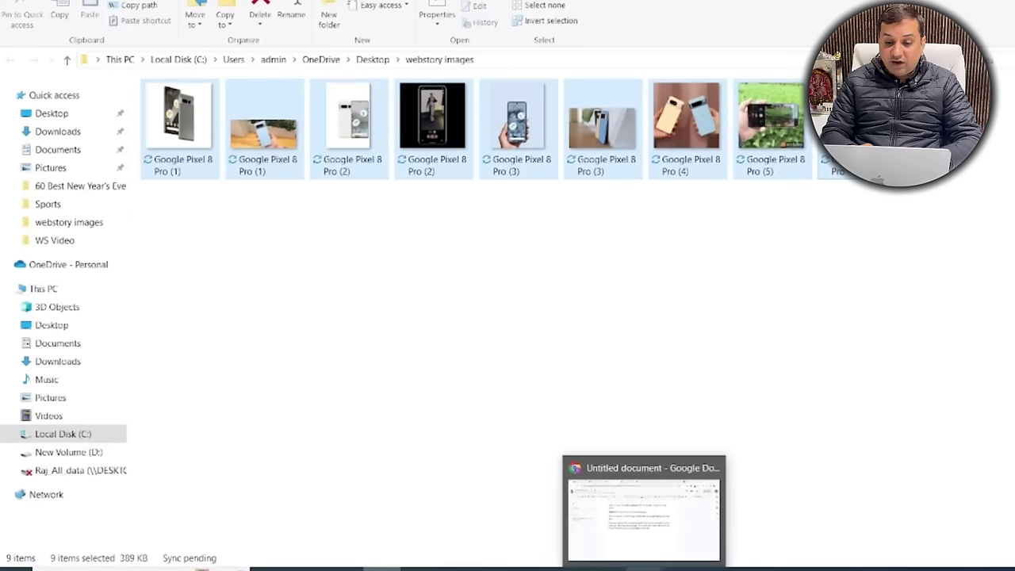
{"action": "left_click", "coordinate": [644, 568]}
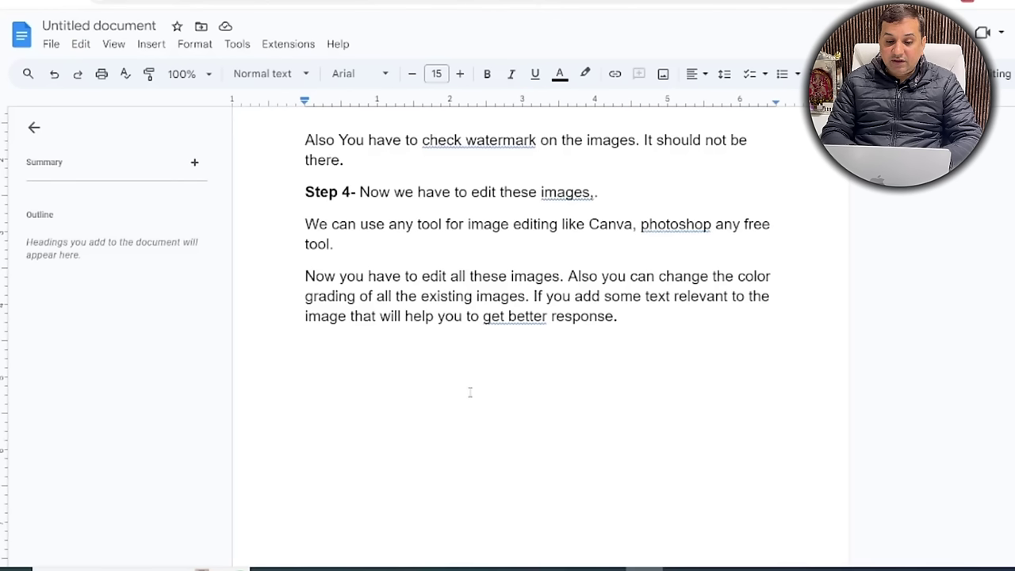
Add the paragraph "Step 5- Now we have all the data available for google Webstory on targeted keyword." and start a new line.
{"action": "type", "text": "Ste"}
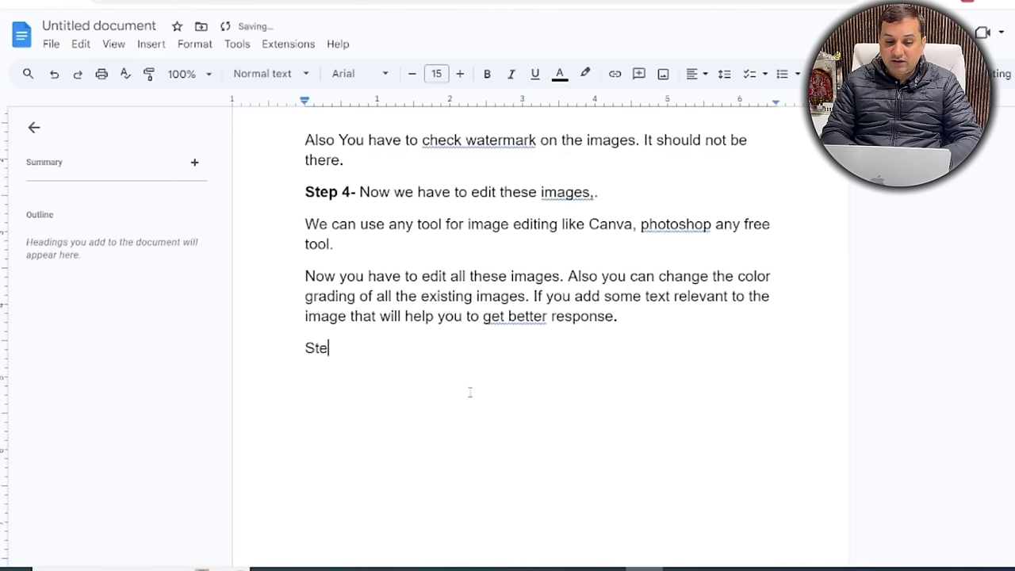
{"action": "type", "text": "p 5- "}
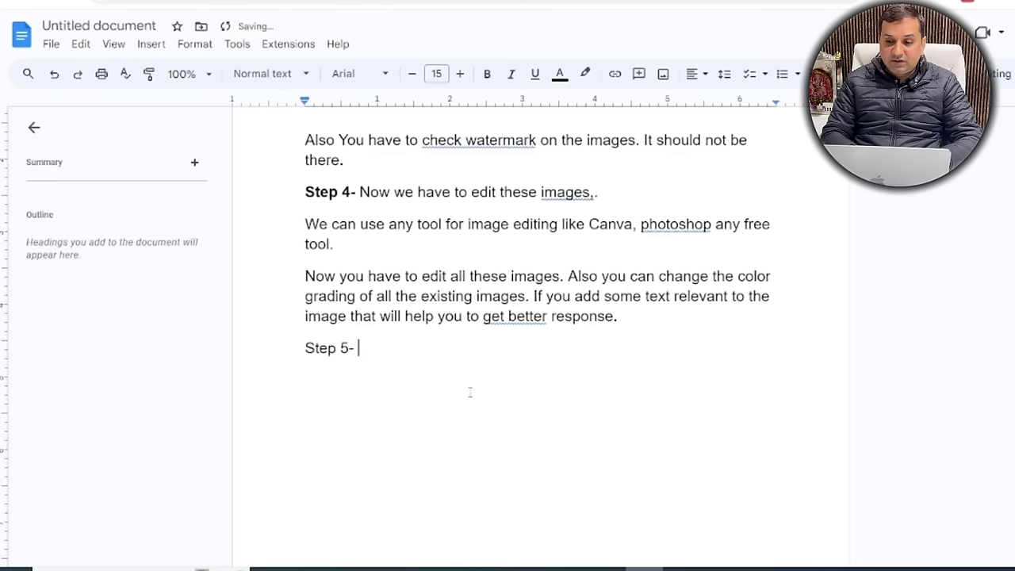
{"action": "type", "text": "Now we "}
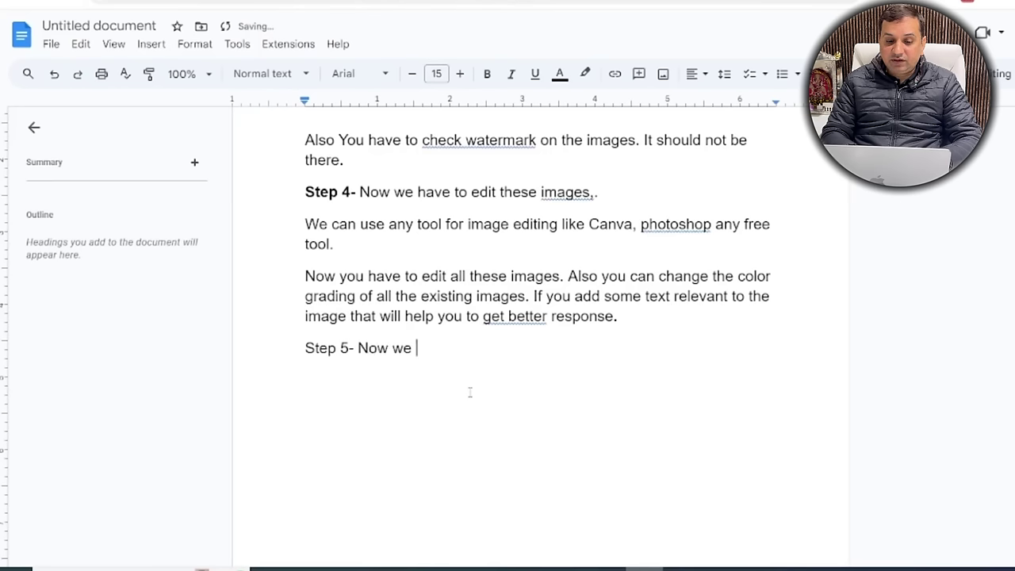
{"action": "type", "text": "have all the data "}
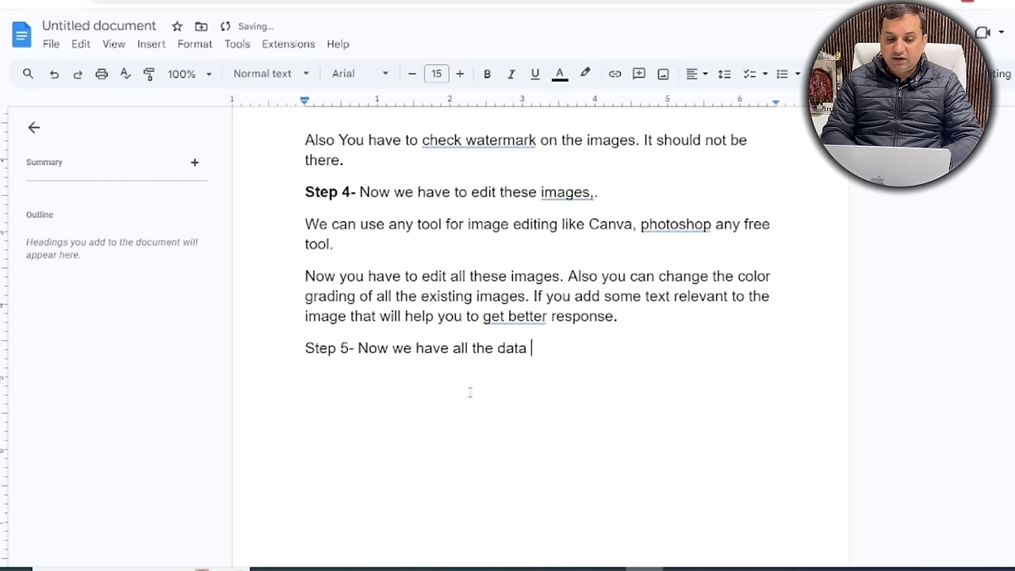
{"action": "type", "text": "availabl"}
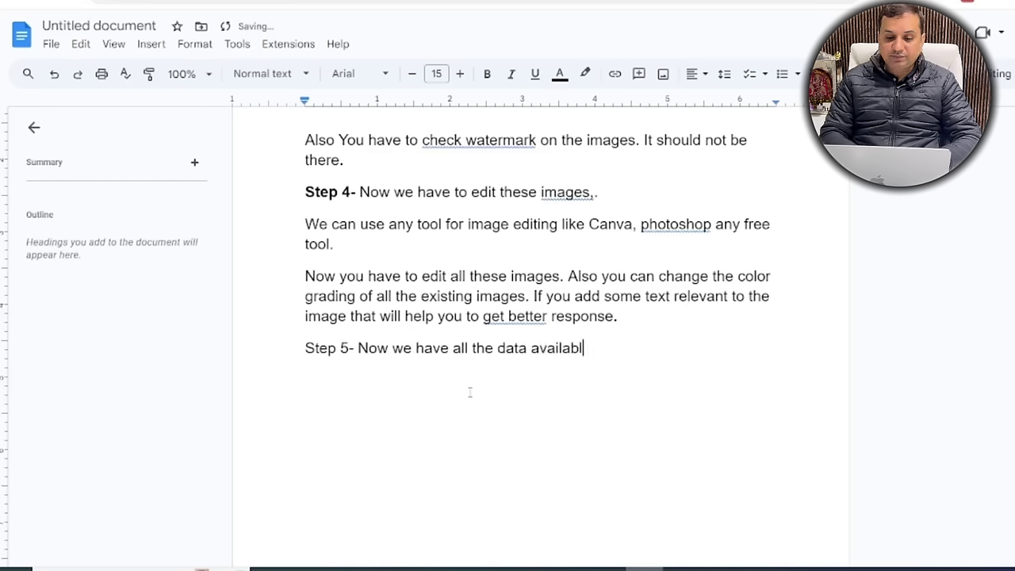
{"action": "type", "text": "e for "}
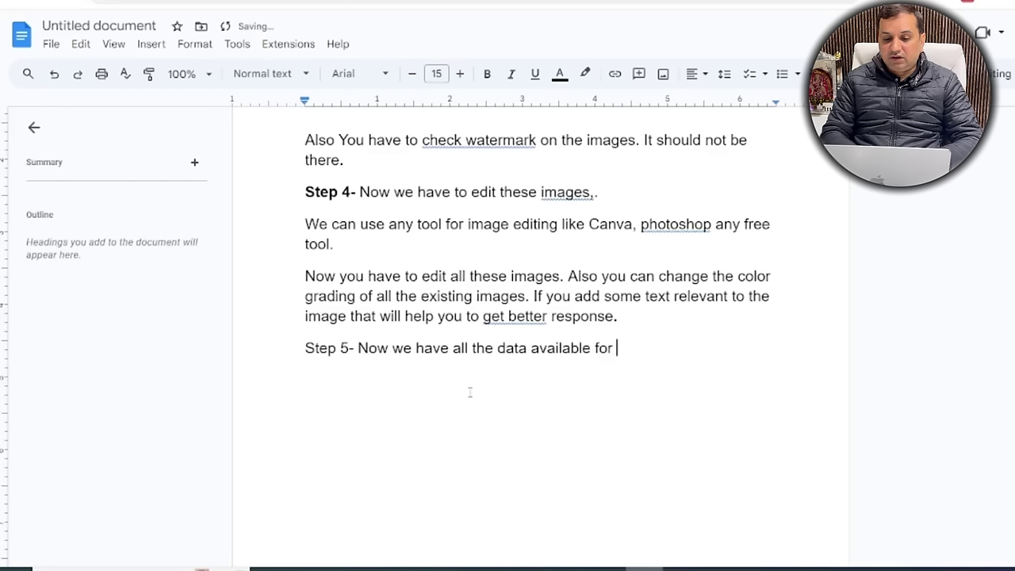
{"action": "type", "text": "google Web"}
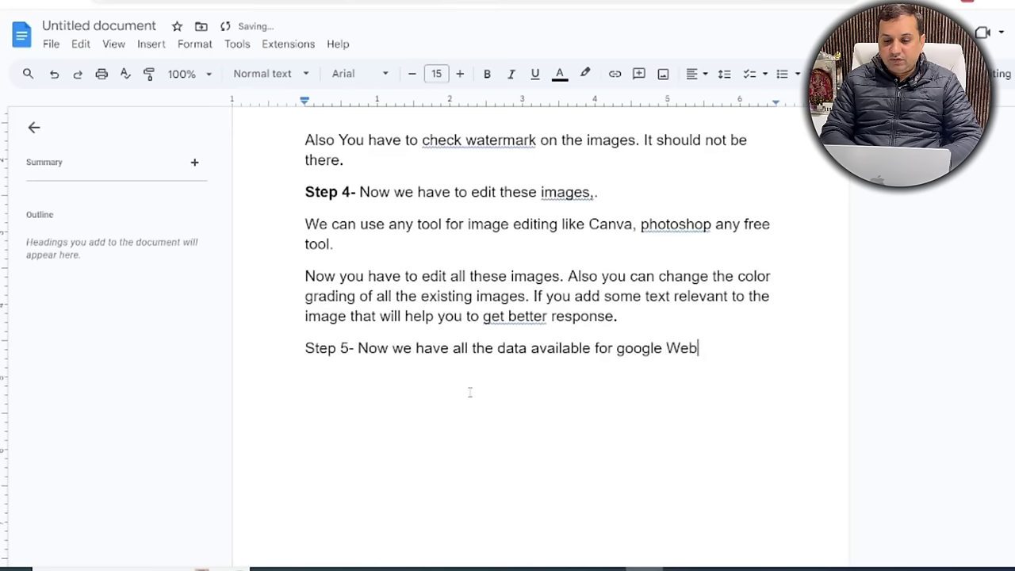
{"action": "type", "text": "story"}
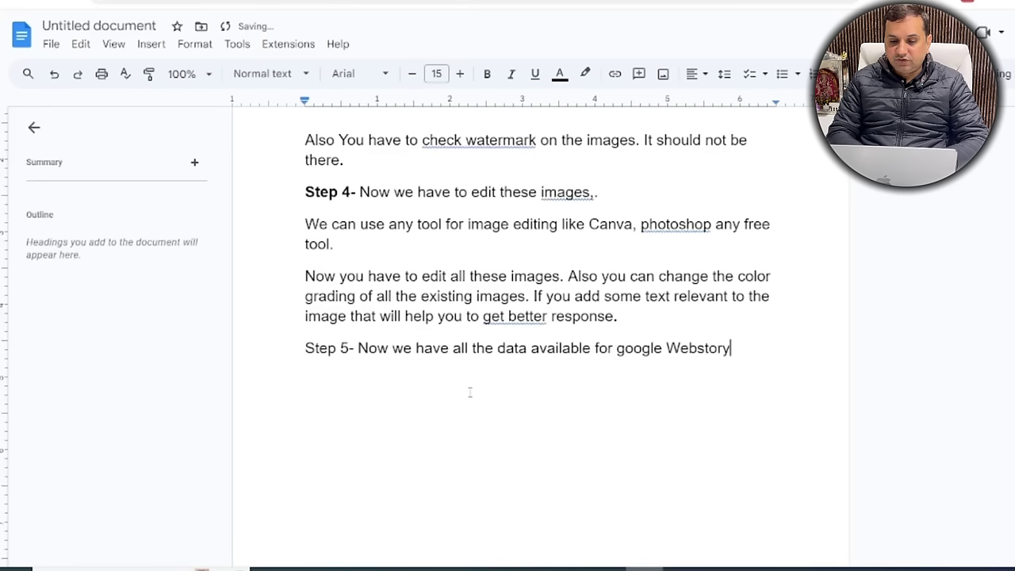
{"action": "type", "text": " on t"}
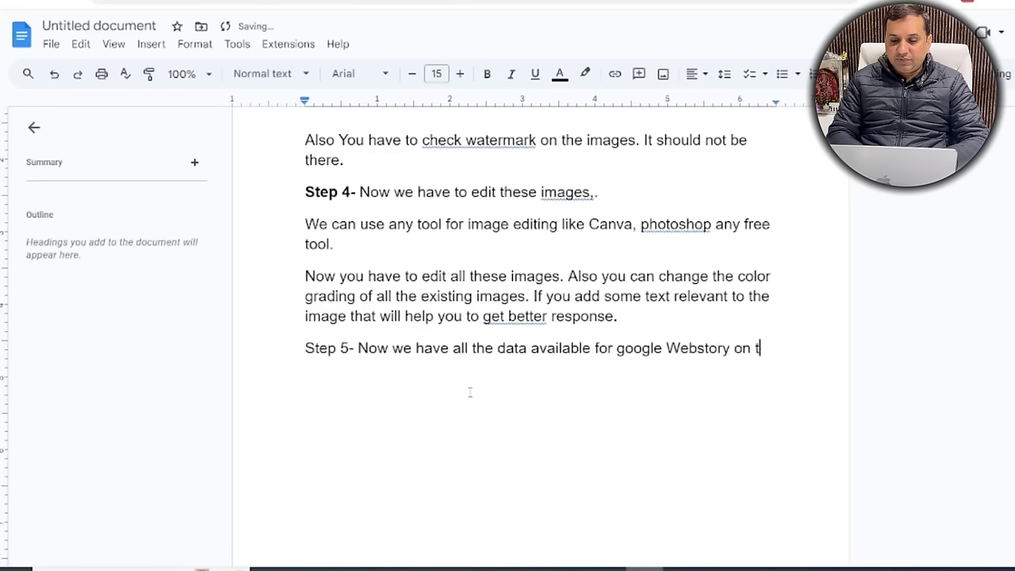
{"action": "type", "text": "argete"}
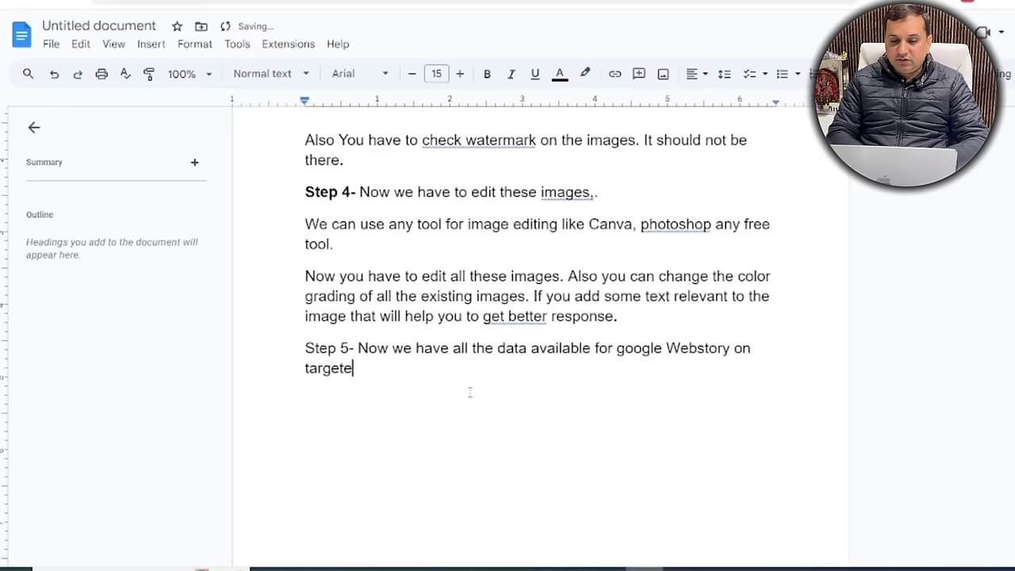
{"action": "type", "text": "d keyword"}
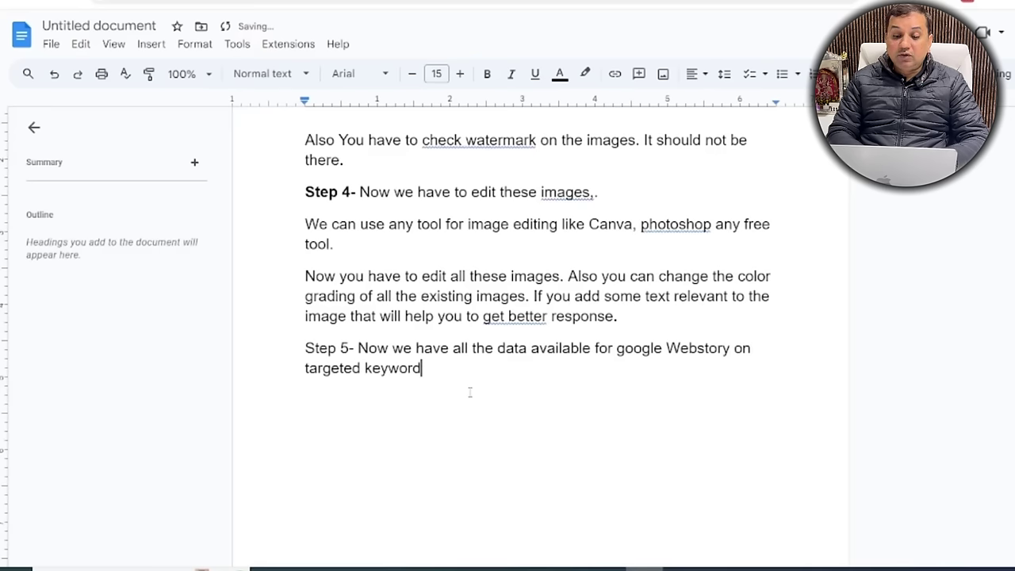
{"action": "type", "text": "."}
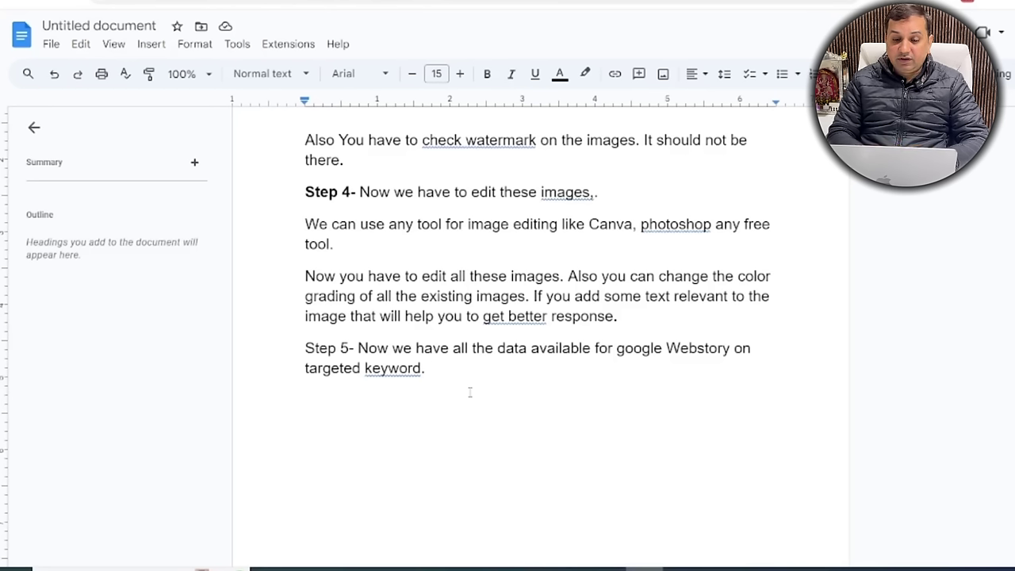
{"action": "key", "text": "Return"}
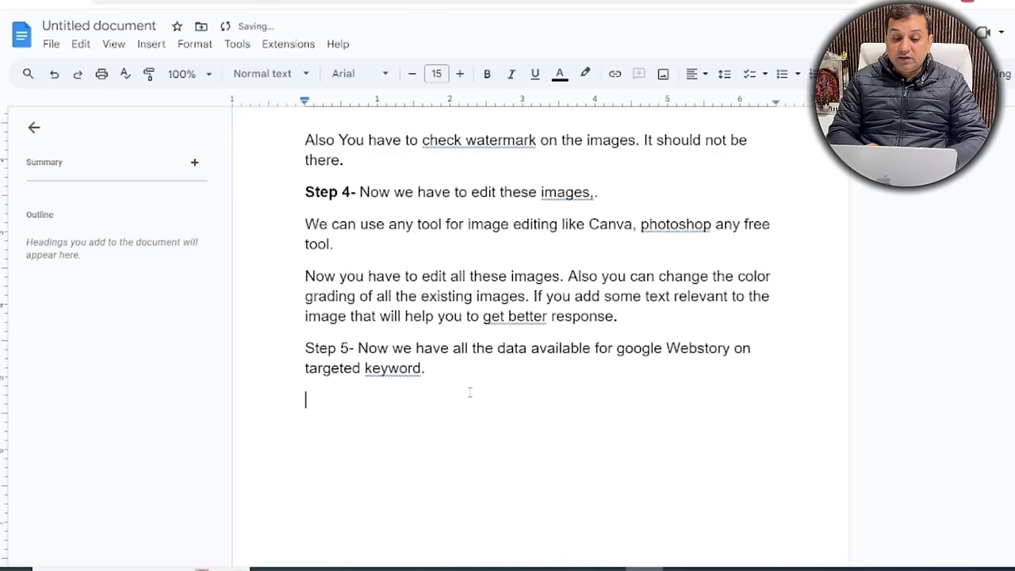
Write "So lets start the uploading process." below the Step 5 sentence and start a new line.
{"action": "type", "text": "S"}
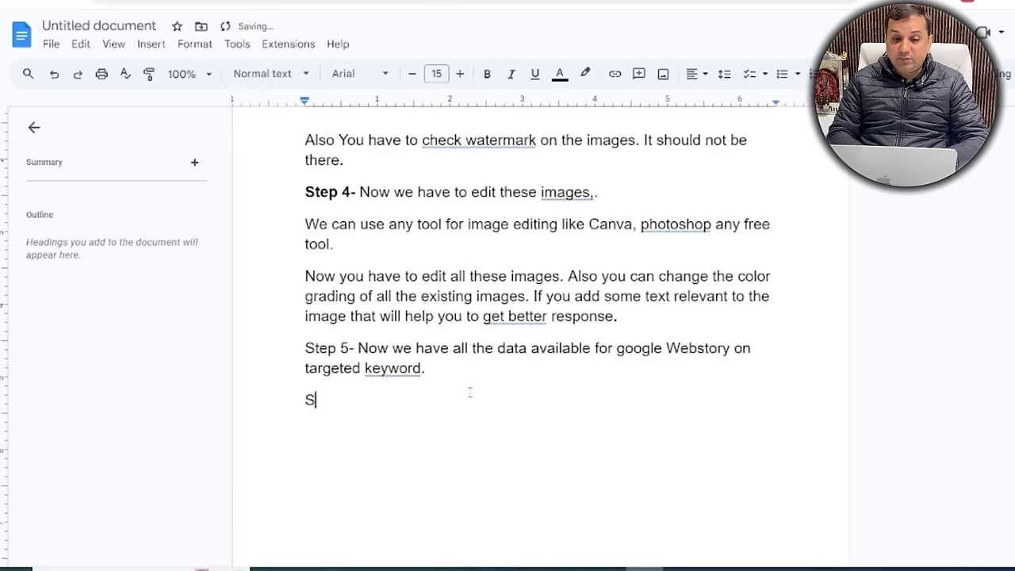
{"action": "type", "text": "o Iets "}
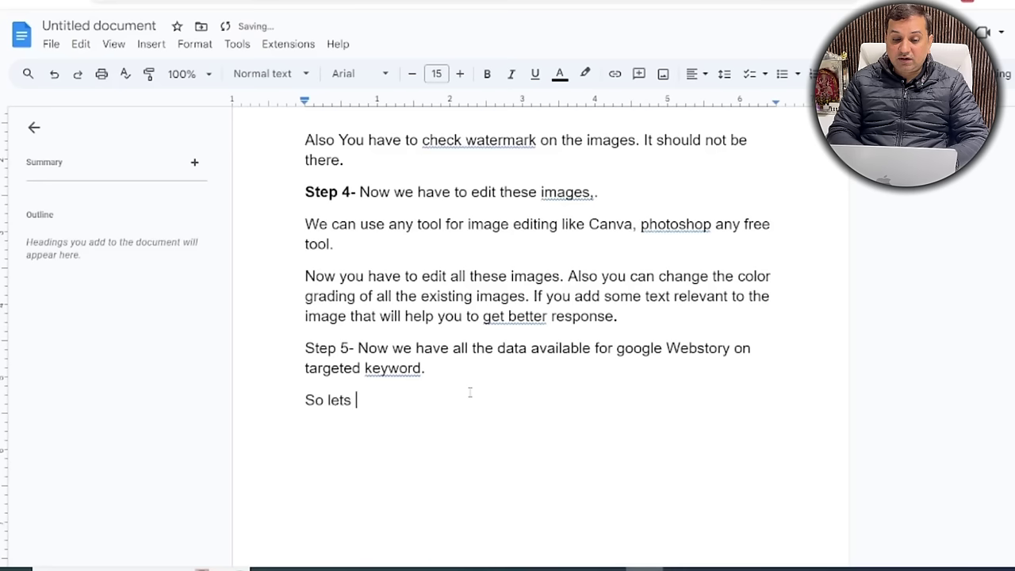
{"action": "type", "text": "start vthe"}
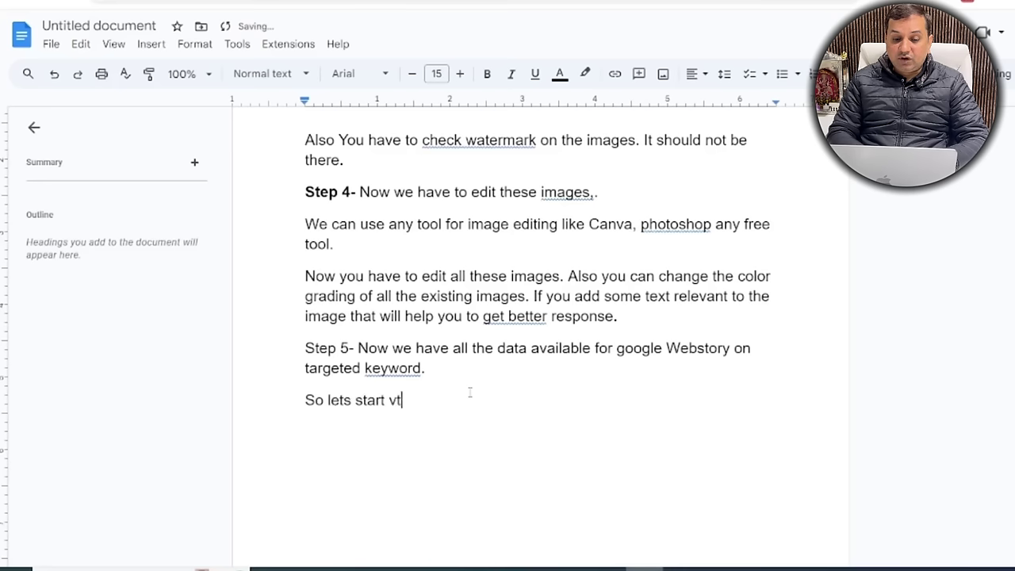
{"action": "key", "text": "BackSpace"}
{"action": "key", "text": "BackSpace"}
{"action": "key", "text": "BackSpace"}
{"action": "key", "text": "BackSpace"}
{"action": "type", "text": "teh"}
{"action": "key", "text": "BackSpace"}
{"action": "key", "text": "BackSpace"}
{"action": "type", "text": "h"}
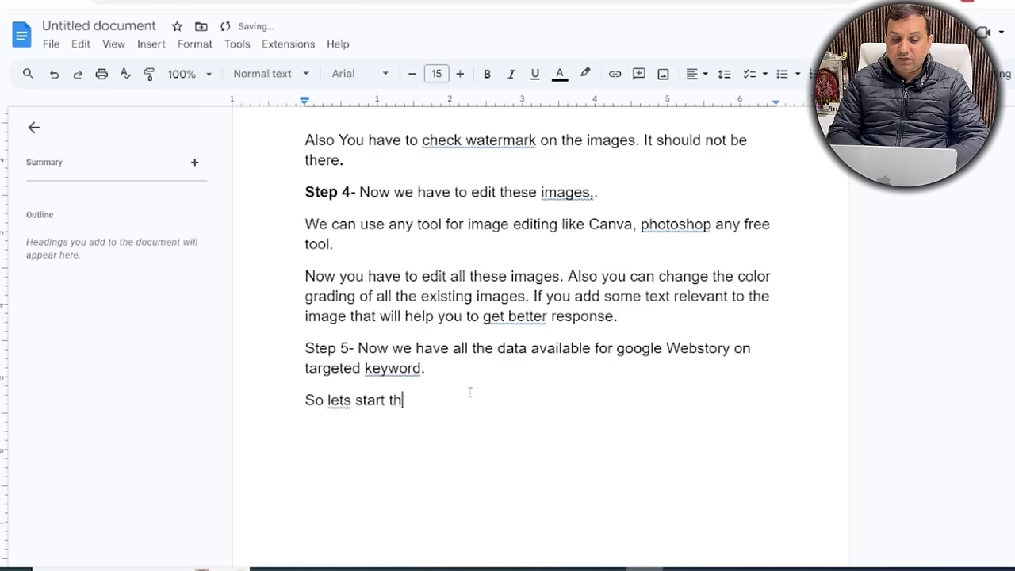
{"action": "type", "text": "e upload"}
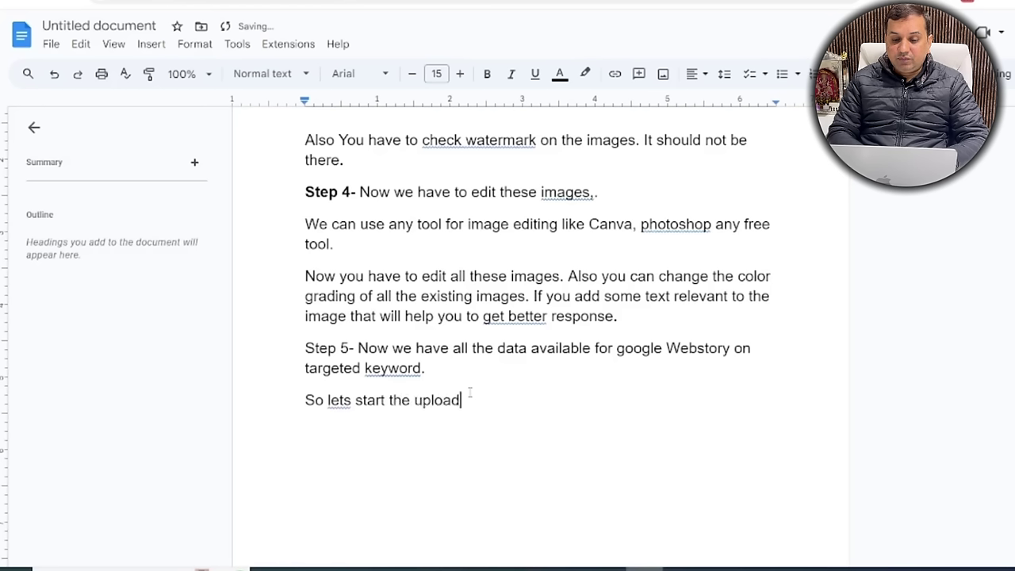
{"action": "type", "text": "ing process"}
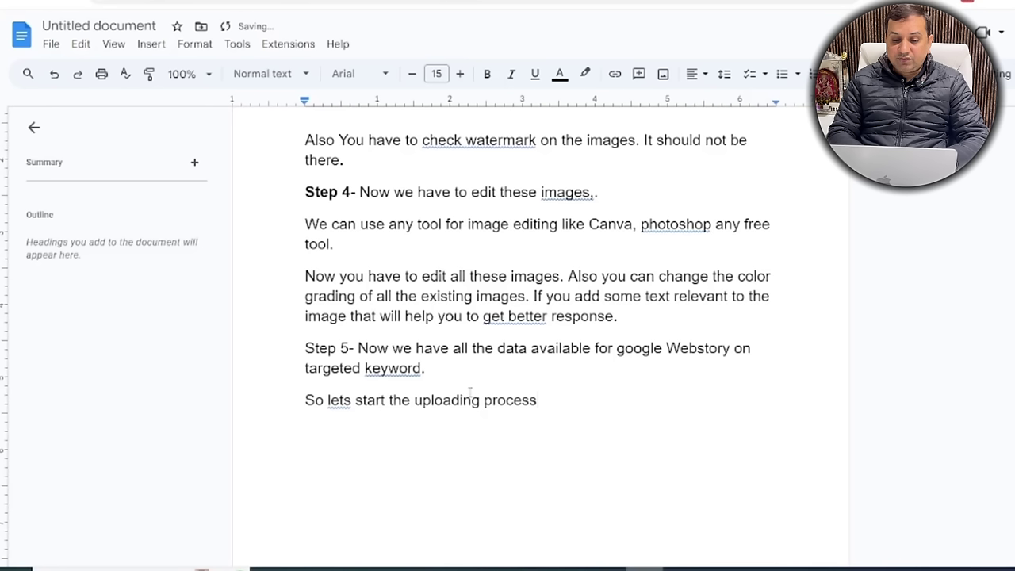
{"action": "type", "text": "."}
{"action": "key", "text": "Return"}
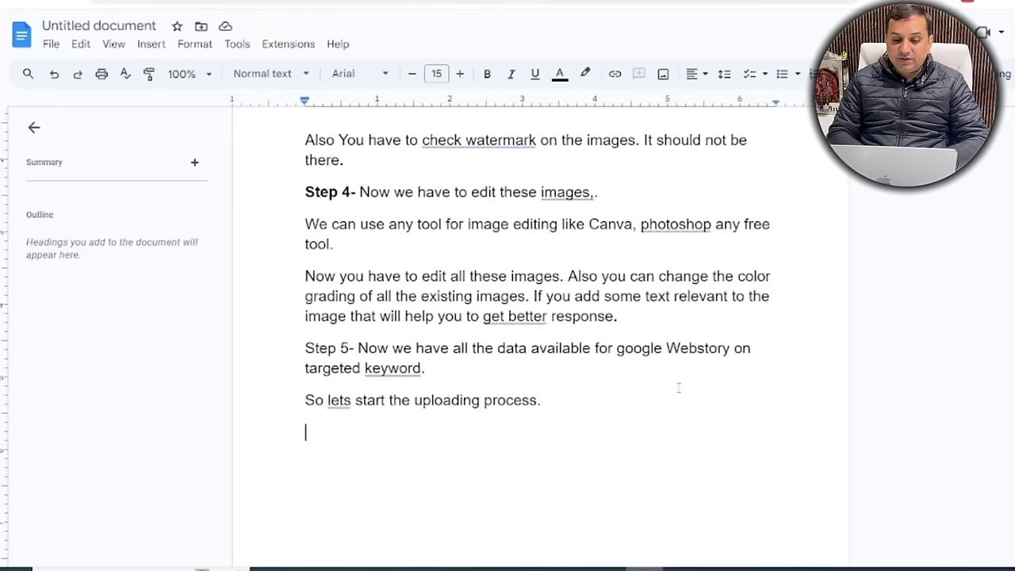
Add a bold "Step 6-" label on the new line and make the "Step 5-" label bold as well.
{"action": "type", "text": "St"}
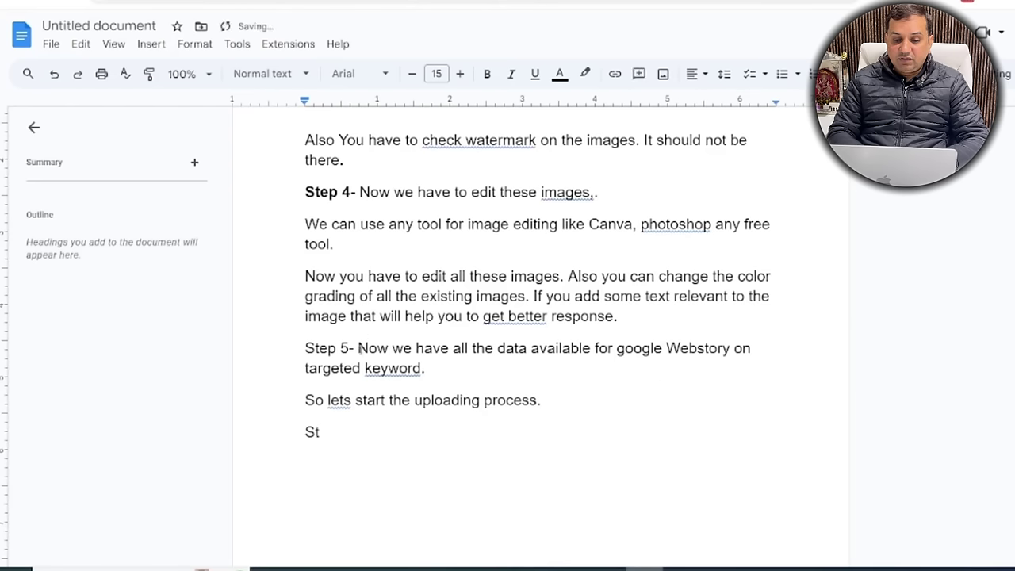
{"action": "left_click_drag", "start_coordinate": [356, 349], "coordinate": [305, 349]}
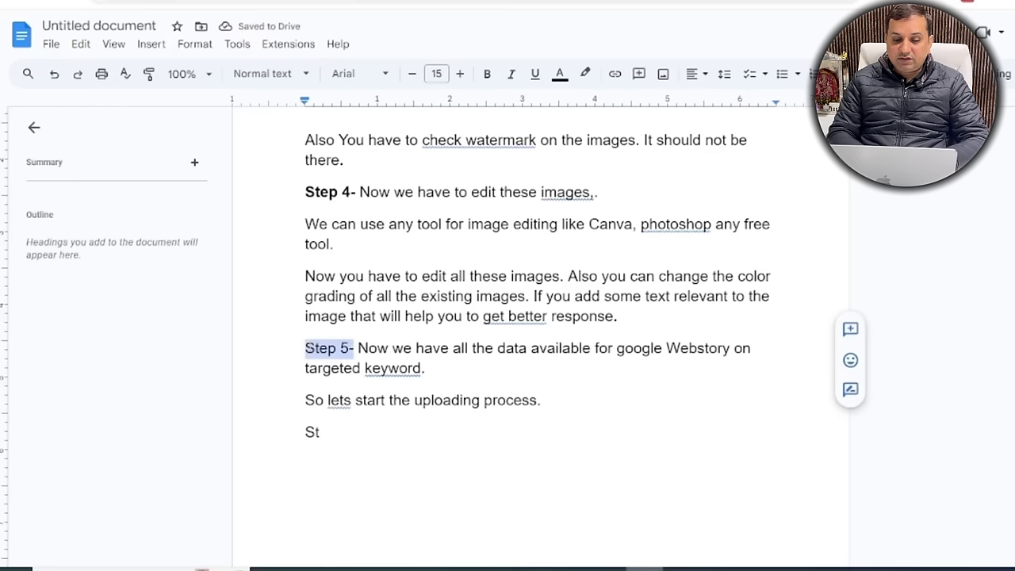
{"action": "key", "text": "ctrl+b"}
{"action": "left_click", "coordinate": [335, 431]}
{"action": "type", "text": "ep 6-"}
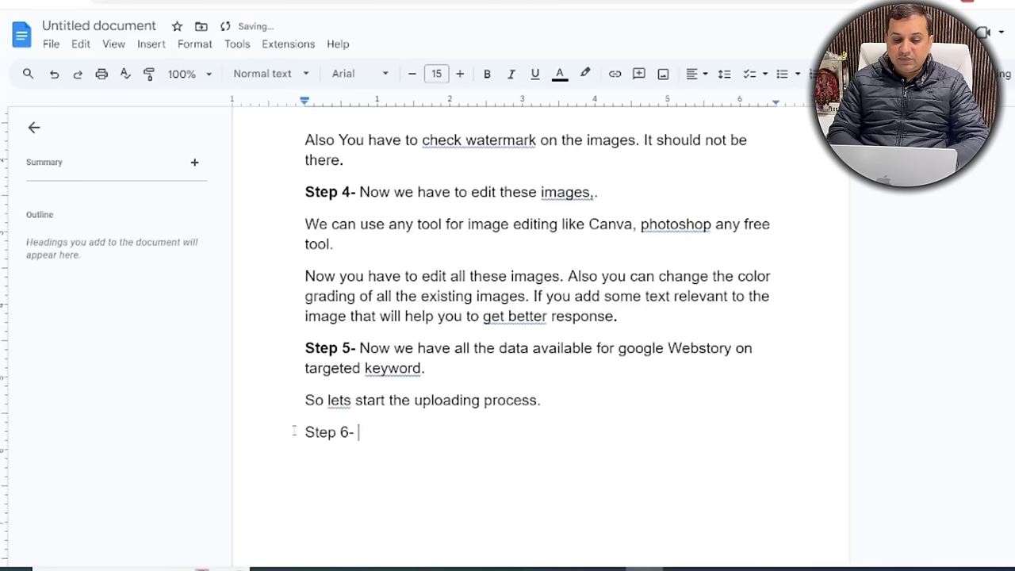
{"action": "left_click_drag", "start_coordinate": [294, 432], "coordinate": [356, 438]}
{"action": "key", "text": "ctrl+b"}
{"action": "left_click", "coordinate": [436, 431]}
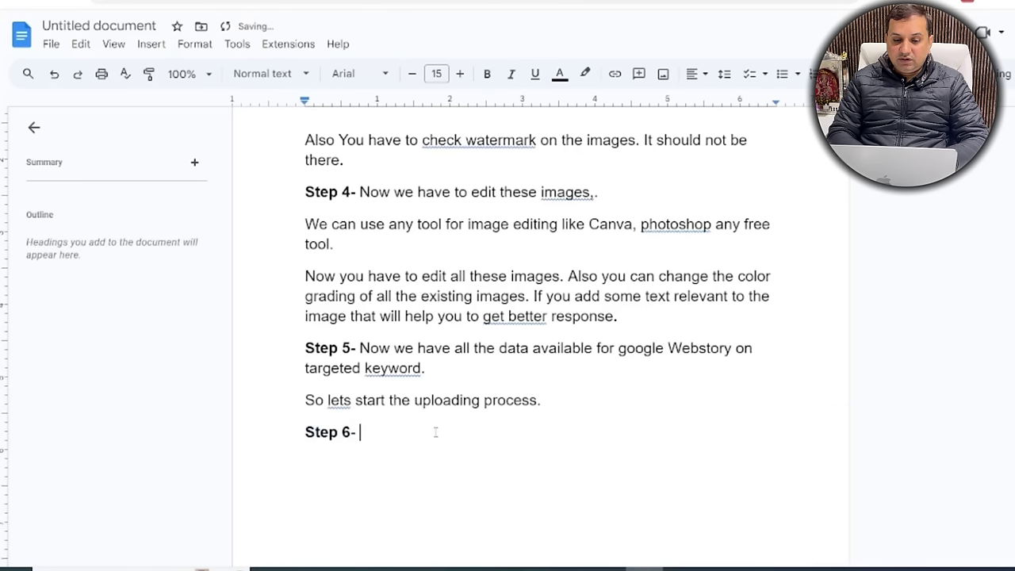
Complete the Step 6 line with the non-bold text "Webstory uploading process.".
{"action": "type", "text": "We"}
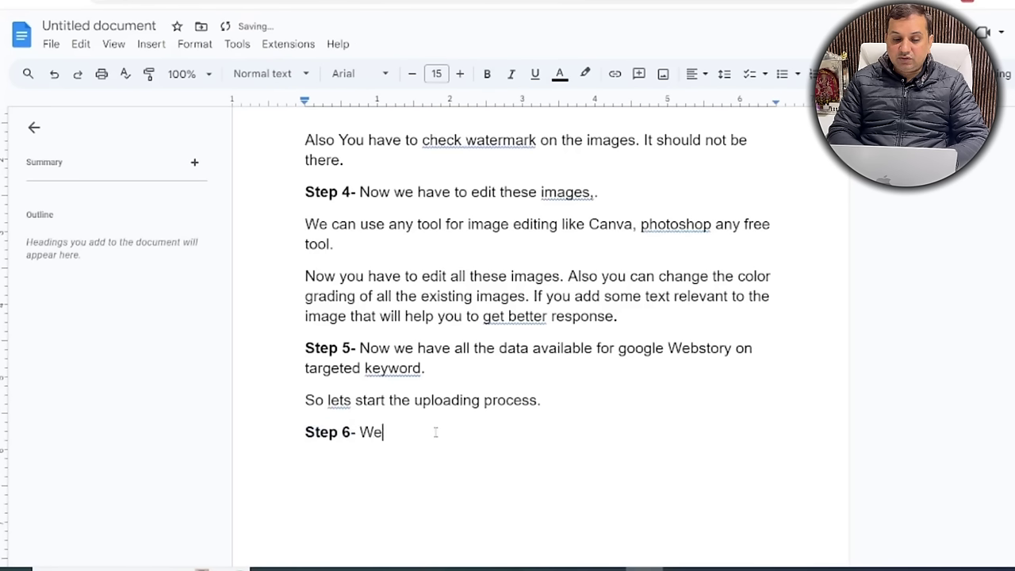
{"action": "type", "text": "bstory "}
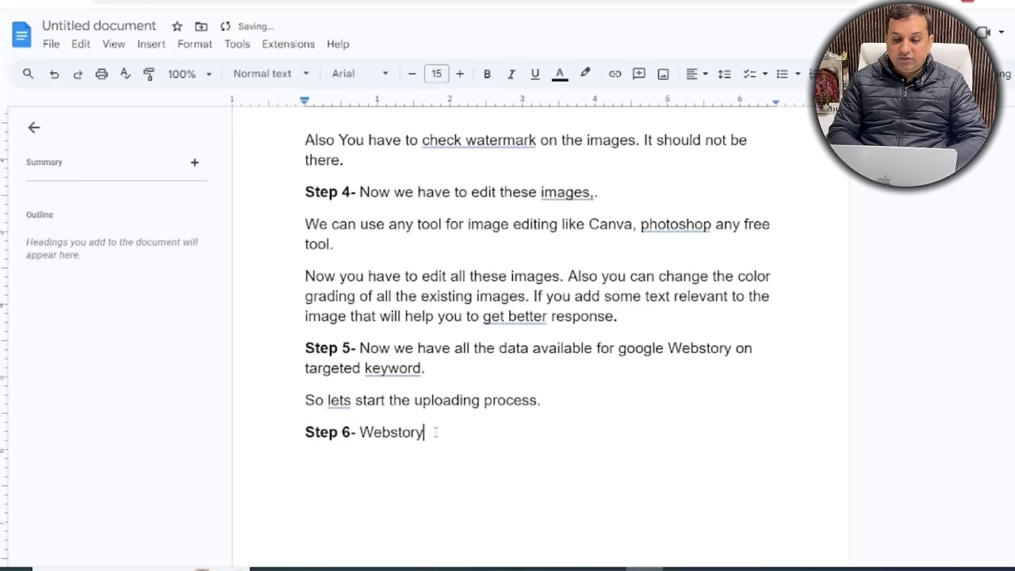
{"action": "type", "text": "uploadi"}
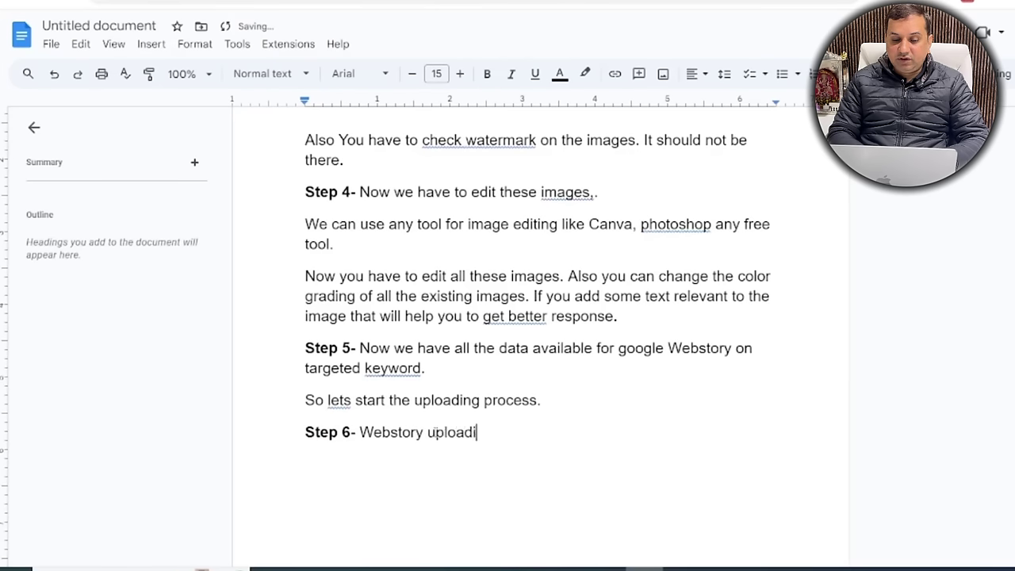
{"action": "type", "text": "ng proces"}
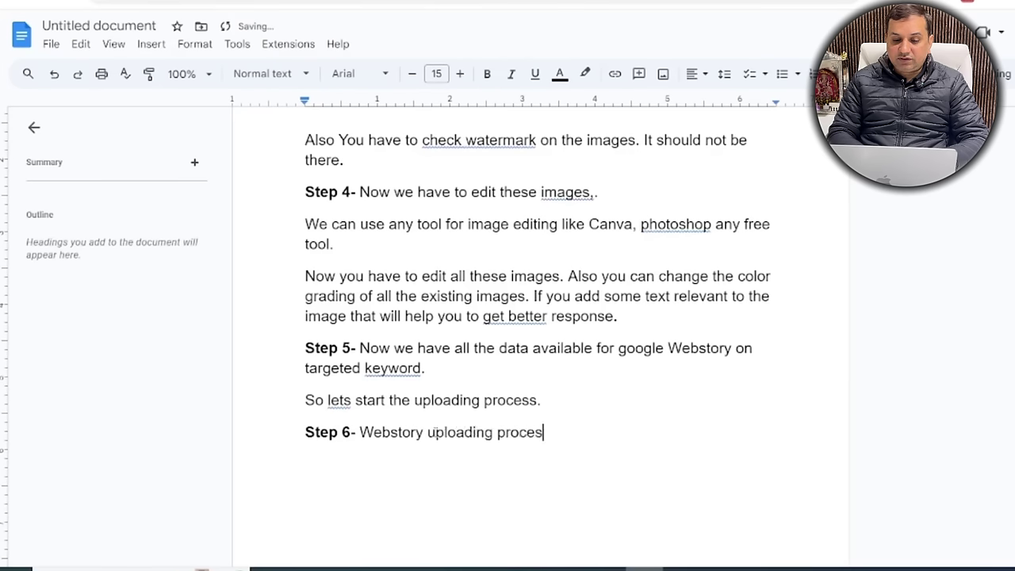
{"action": "type", "text": "s."}
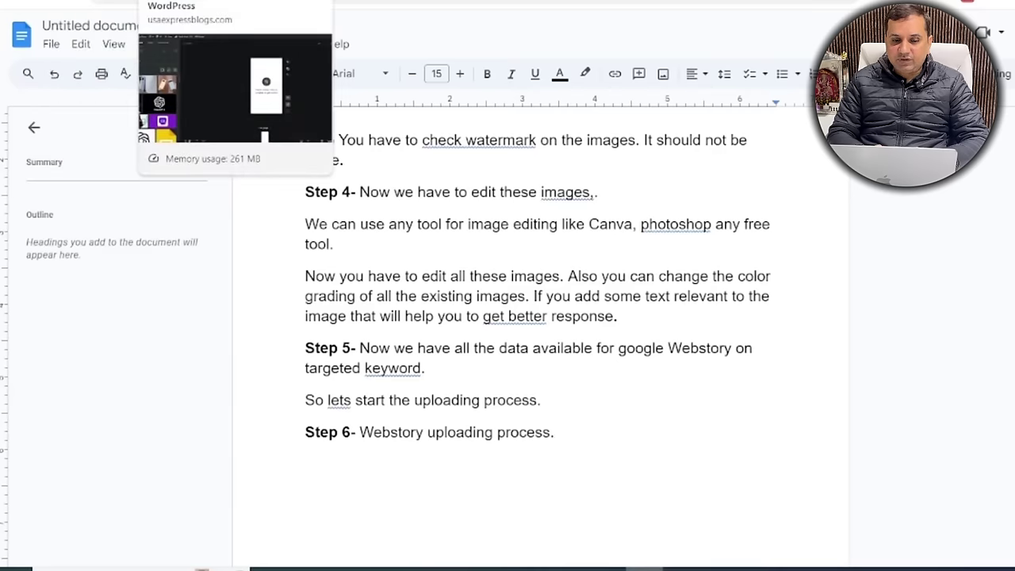
Switch to the WordPress Web Stories dashboard of USA Express Blogs and show the Explore Templates gallery from its beginning.
{"action": "left_click", "coordinate": [99, 4]}
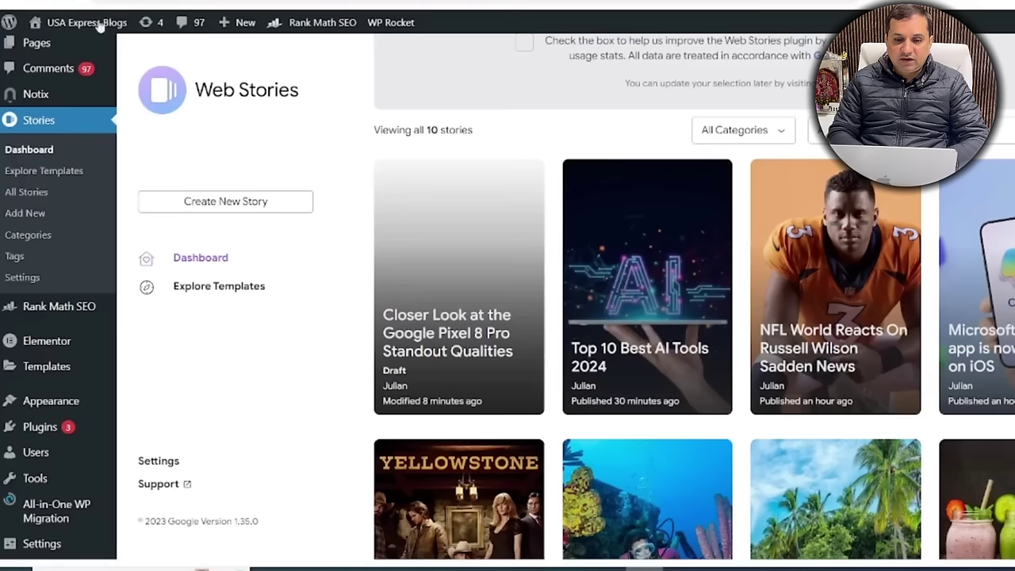
{"action": "left_click", "coordinate": [219, 288]}
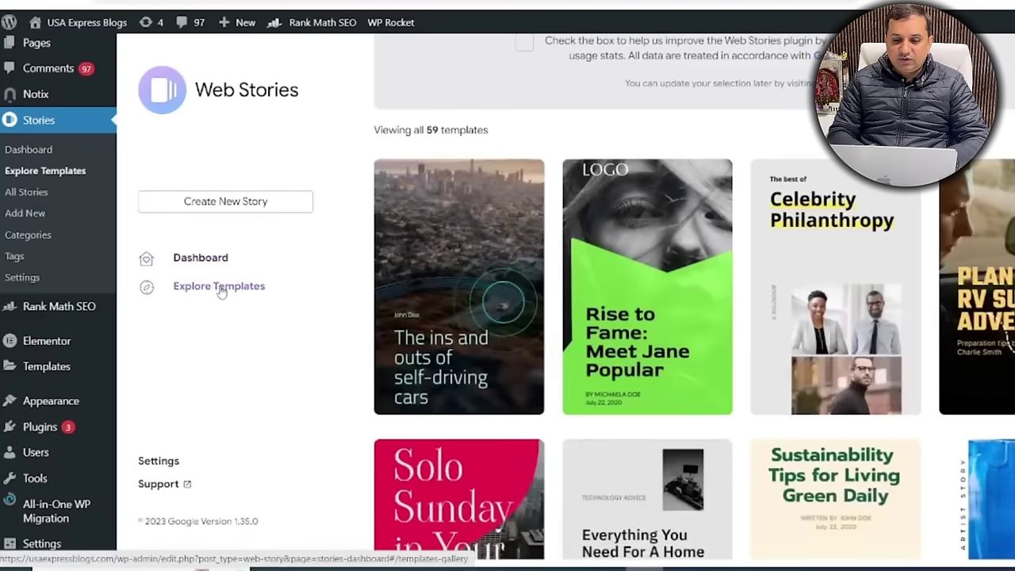
{"action": "scroll", "coordinate": [222, 292], "scroll_direction": "up", "scroll_amount": 2}
{"action": "mouse_move", "coordinate": [64, 62]}
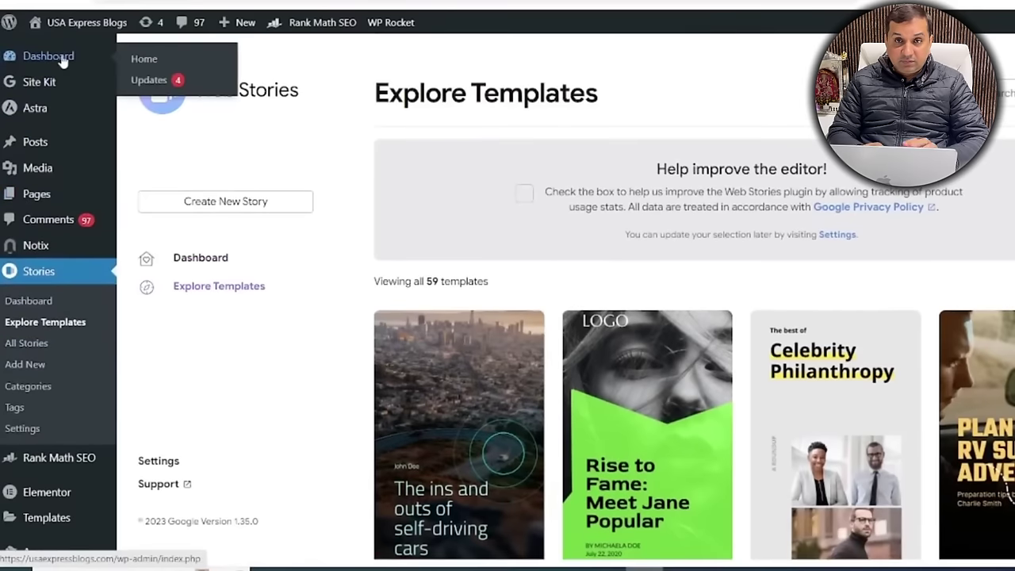